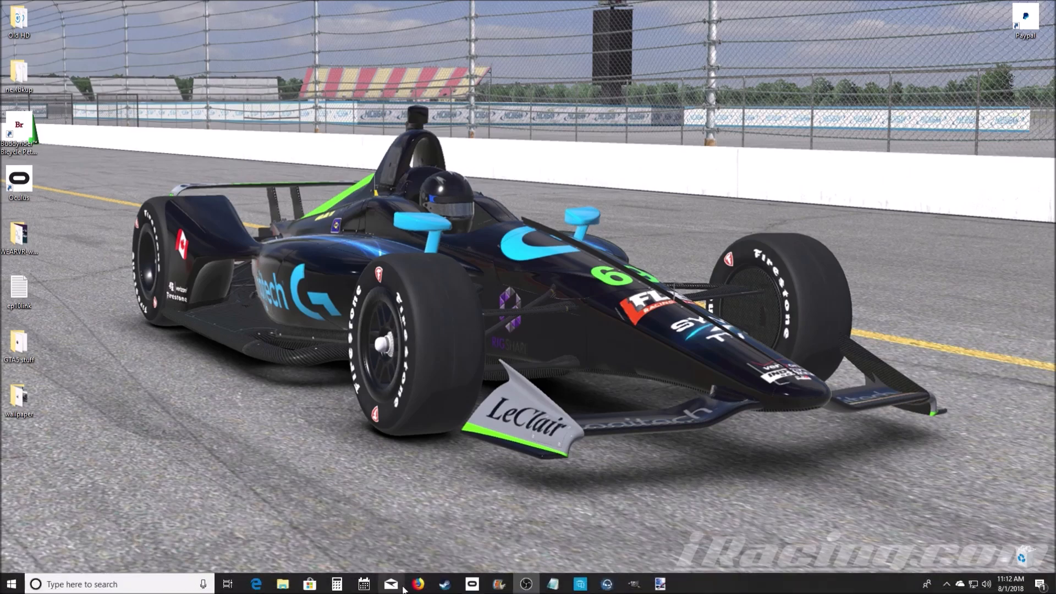
Step: Switch to Firefox, search Google for "gimp download" and open GIMP's Downloads page
{"action": "left_click", "coordinate": [418, 584]}
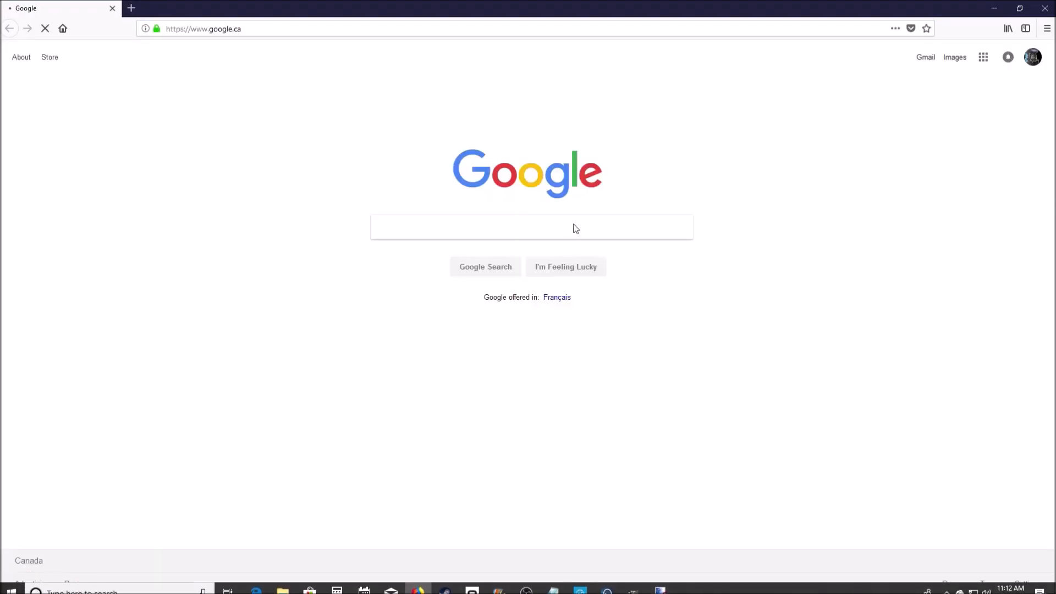
{"action": "left_click", "coordinate": [405, 228]}
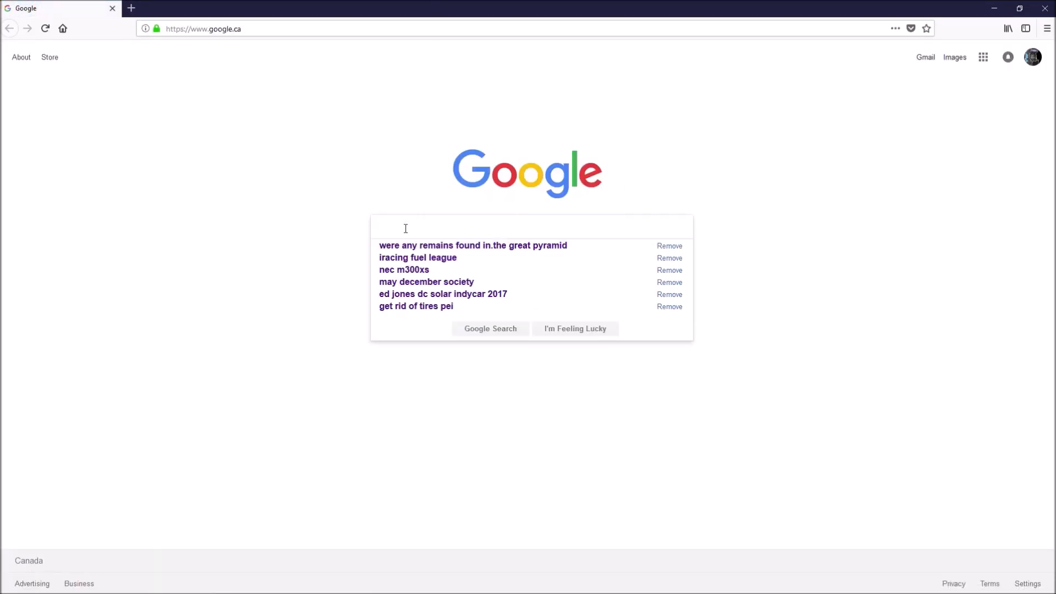
{"action": "type", "text": "gimp"}
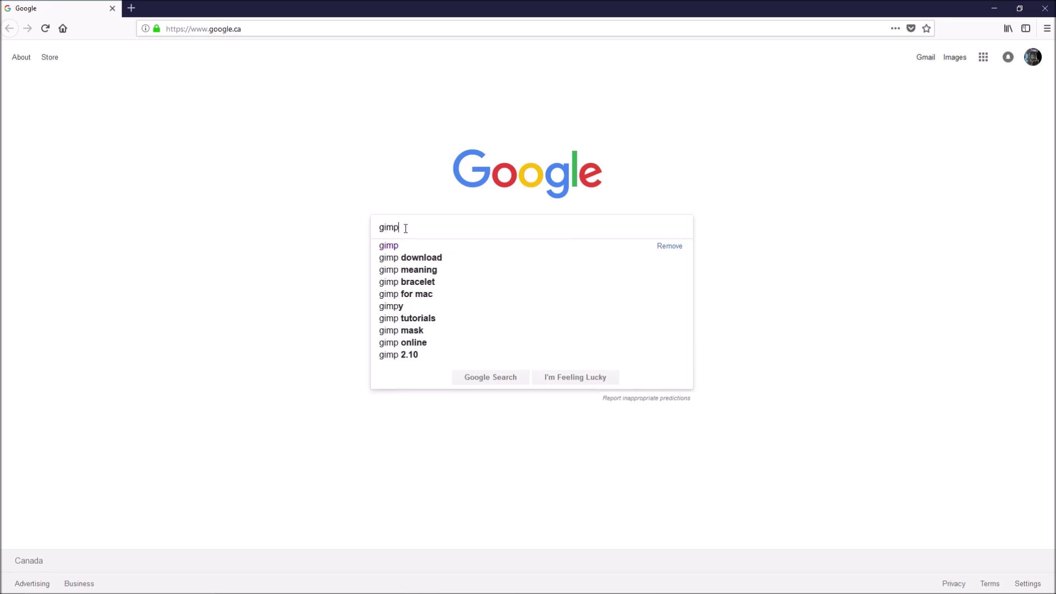
{"action": "left_click", "coordinate": [396, 259]}
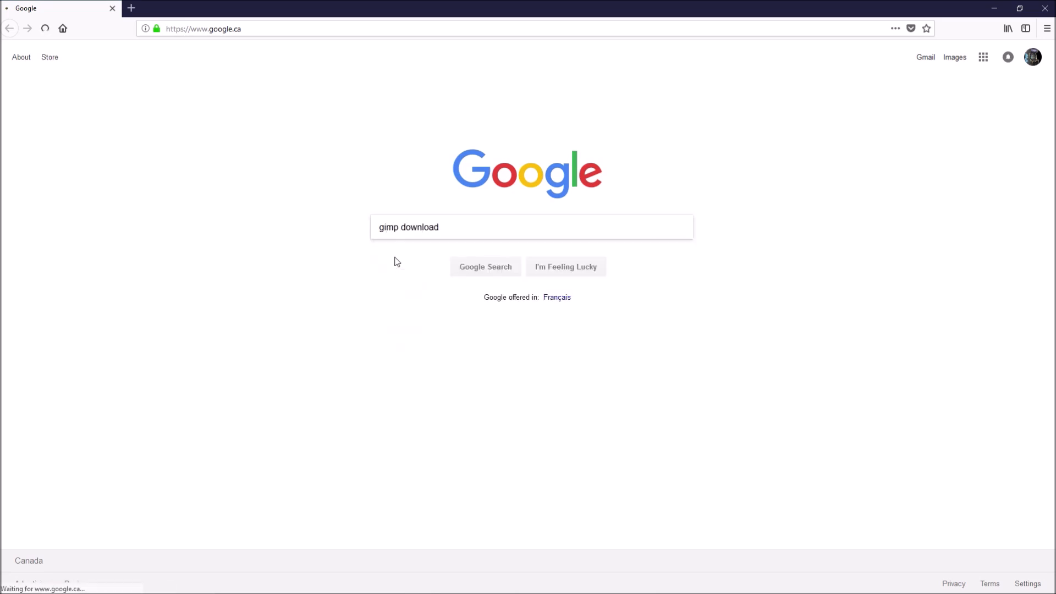
{"action": "left_click", "coordinate": [140, 148]}
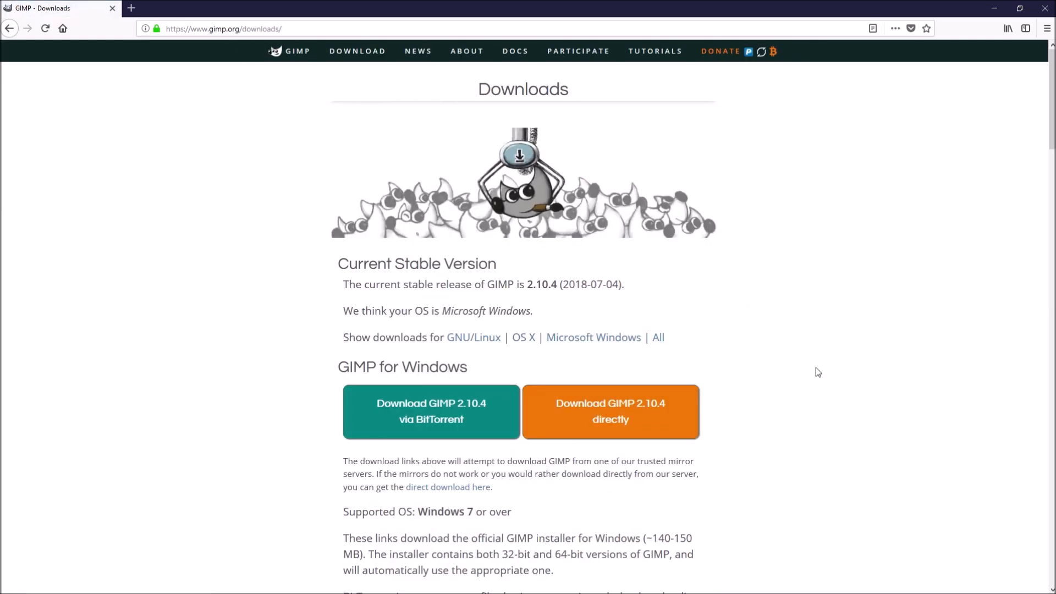
Step: Open the directory of previous v2.8 installers for Windows listed under Older Downloads
{"action": "scroll", "coordinate": [714, 369], "scroll_direction": "down", "scroll_amount": 10}
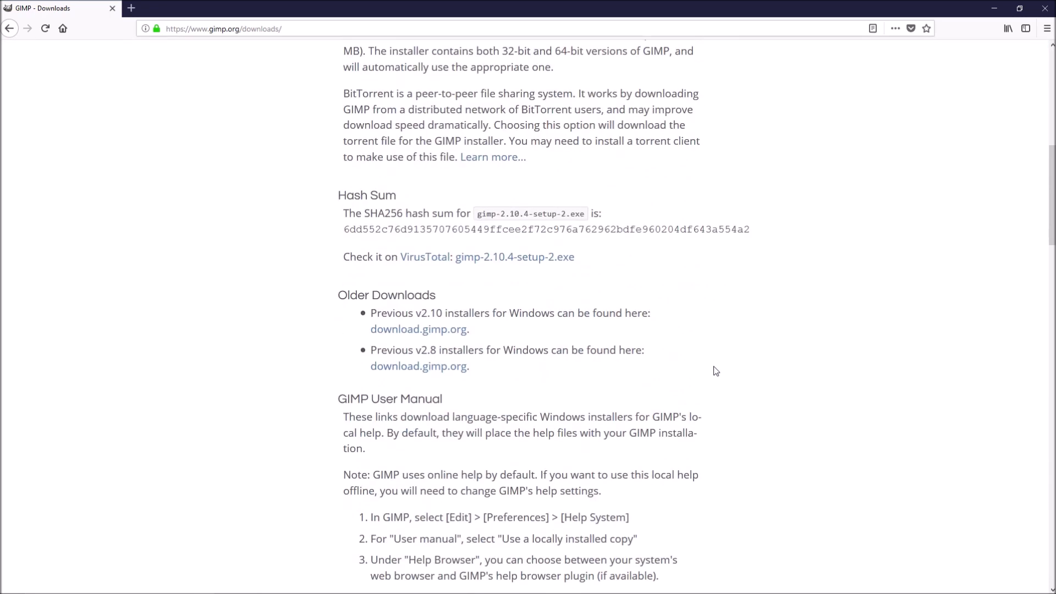
{"action": "scroll", "coordinate": [715, 370], "scroll_direction": "down", "scroll_amount": 3}
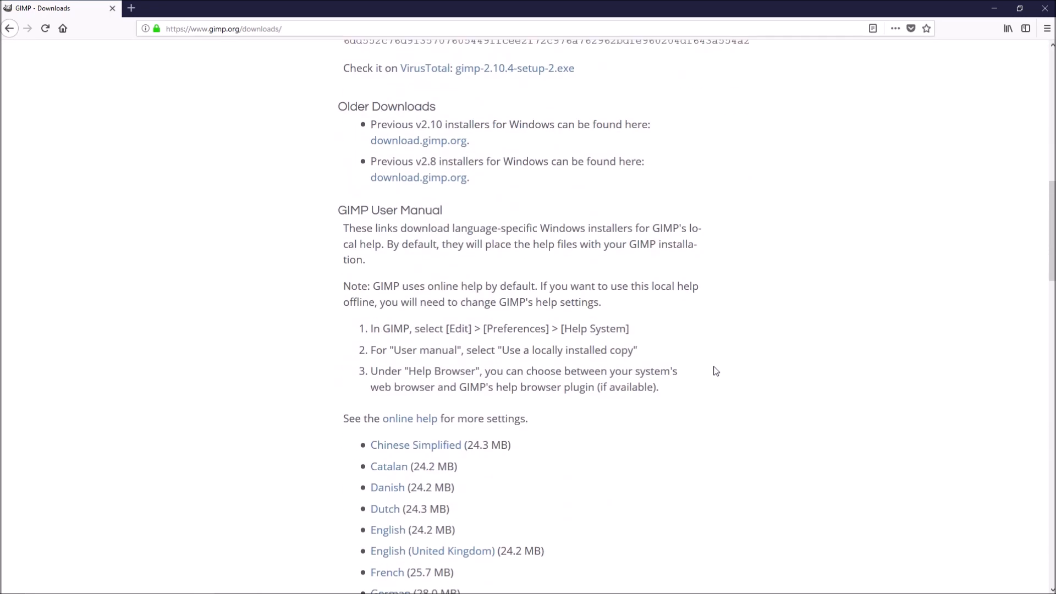
{"action": "scroll", "coordinate": [715, 370], "scroll_direction": "down", "scroll_amount": 4}
{"action": "scroll", "coordinate": [716, 370], "scroll_direction": "up", "scroll_amount": 18}
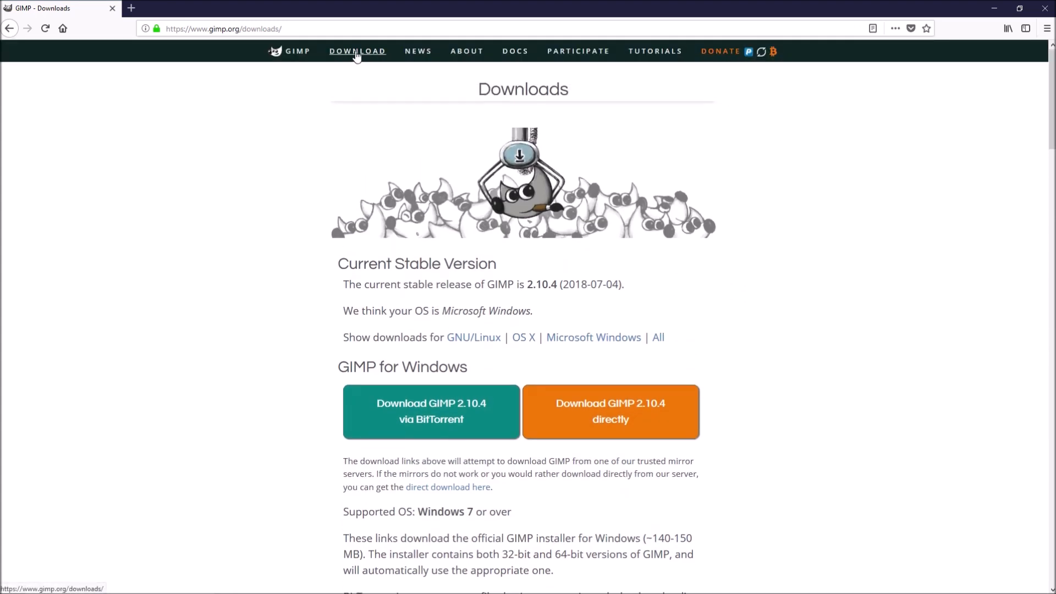
{"action": "scroll", "coordinate": [761, 425], "scroll_direction": "down", "scroll_amount": 5}
{"action": "scroll", "coordinate": [762, 424], "scroll_direction": "down", "scroll_amount": 2}
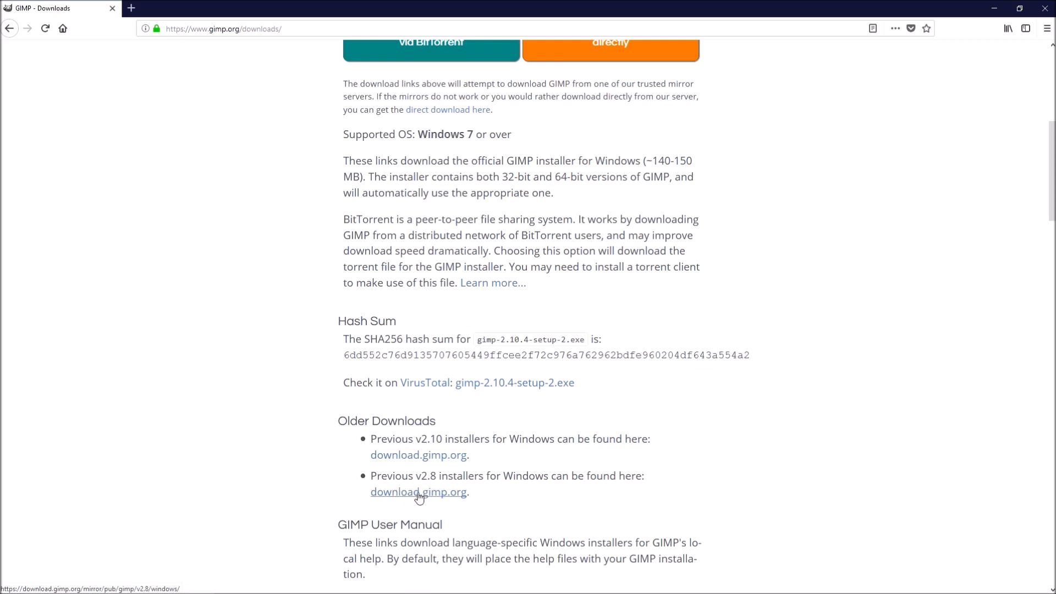
{"action": "left_click", "coordinate": [451, 497]}
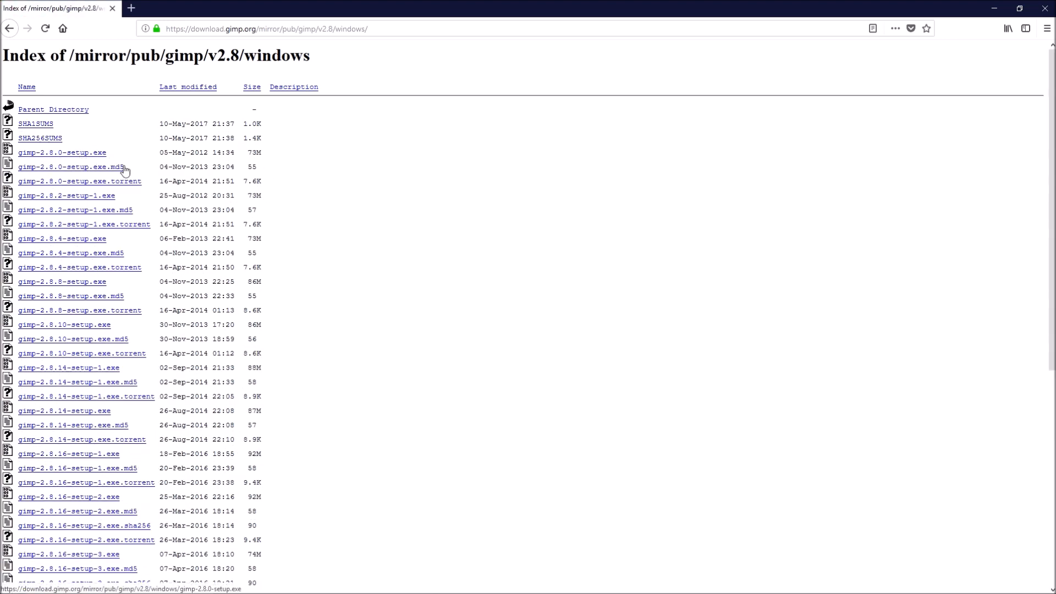
Step: Try to download gimp-2.8.0-setup.exe, and put the browser away
{"action": "left_click", "coordinate": [78, 158]}
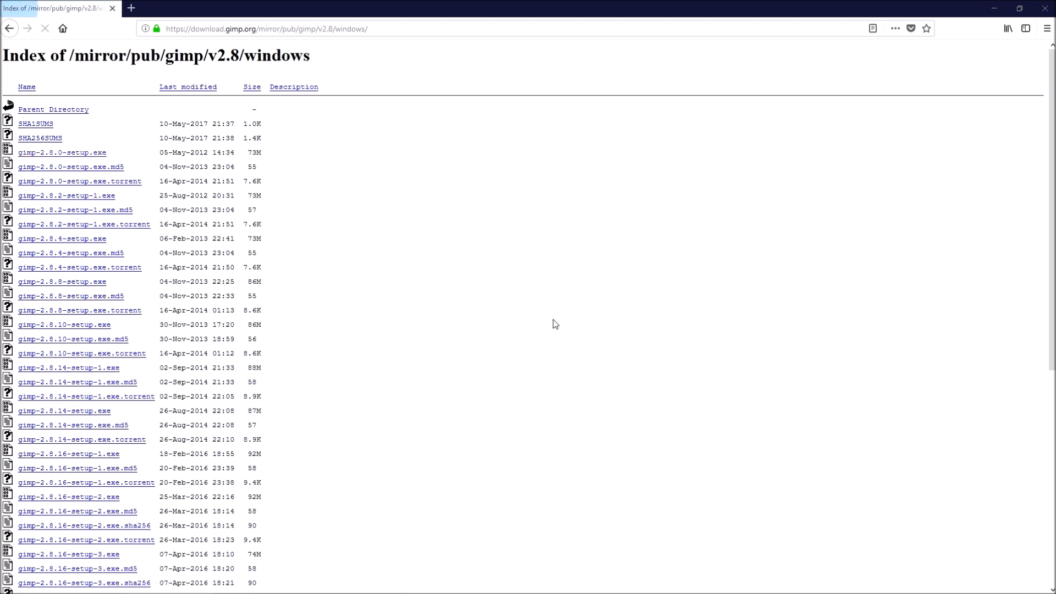
{"action": "left_click", "coordinate": [618, 296]}
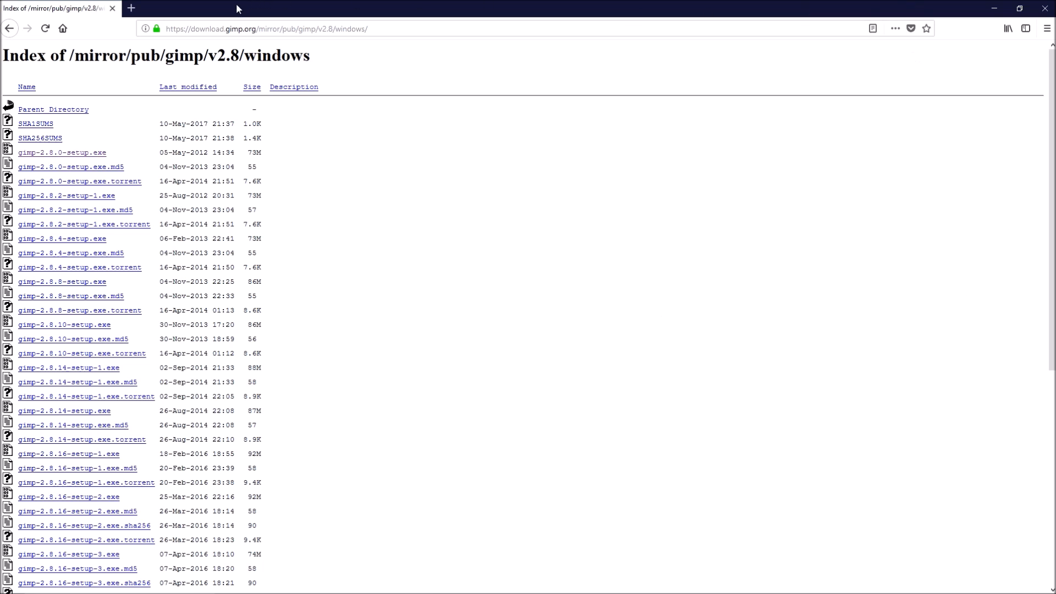
{"action": "left_click", "coordinate": [997, 14]}
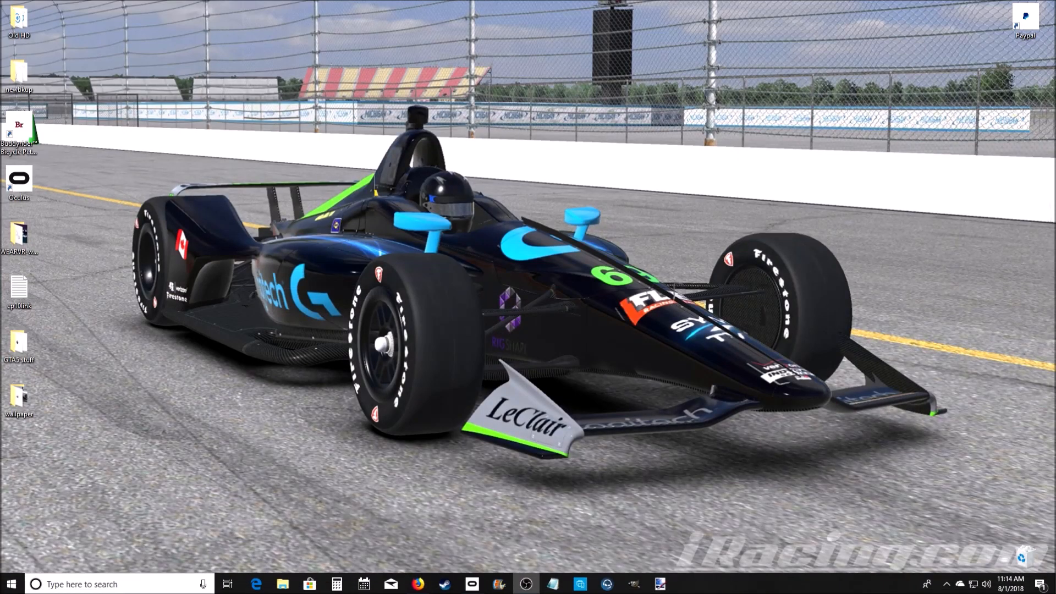
{"action": "left_click", "coordinate": [635, 584]}
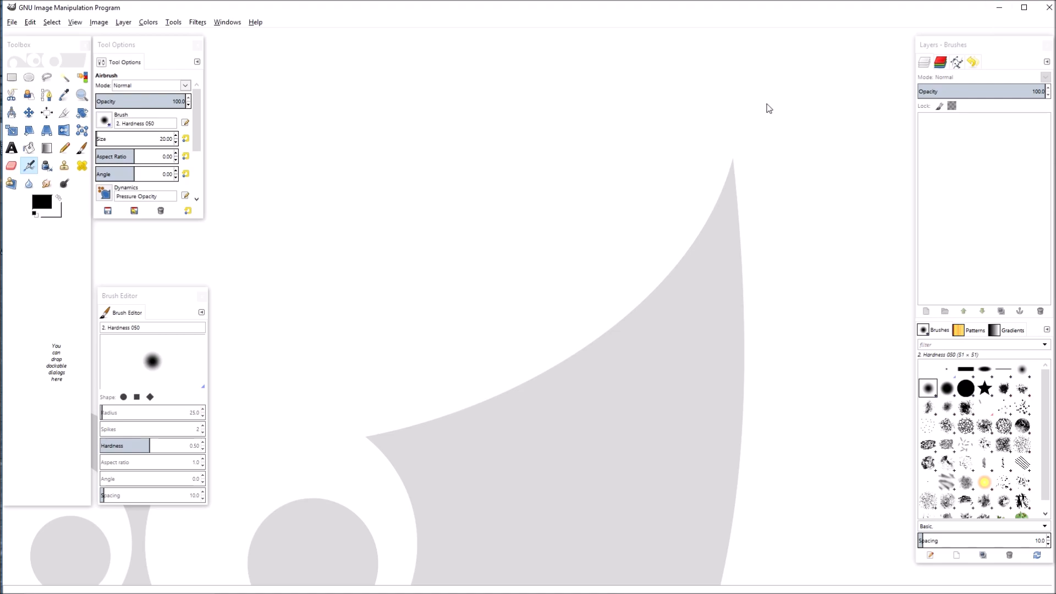
{"action": "left_click", "coordinate": [1000, 11]}
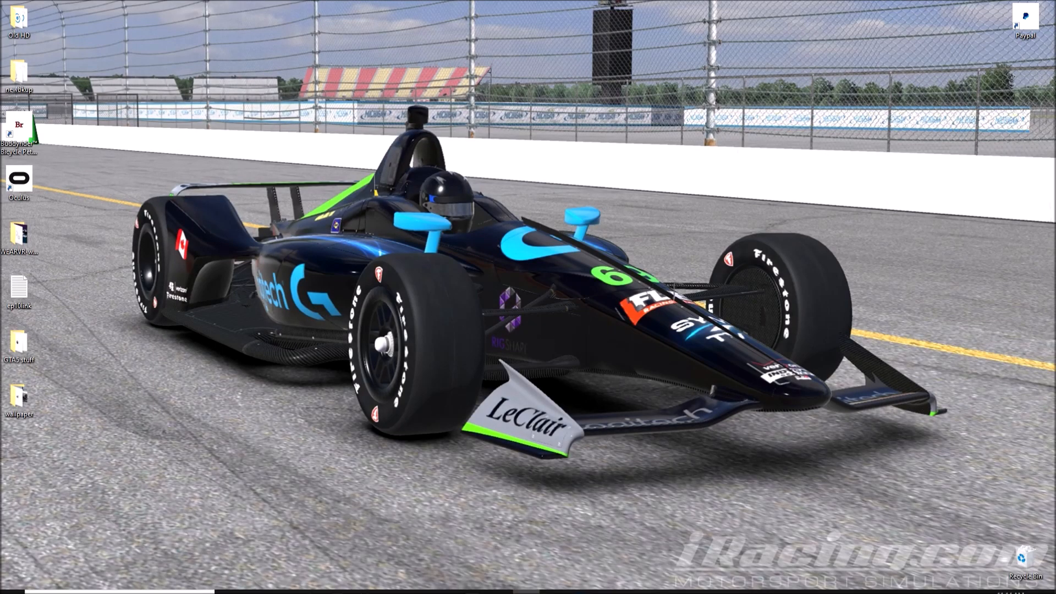
{"action": "left_click", "coordinate": [418, 584]}
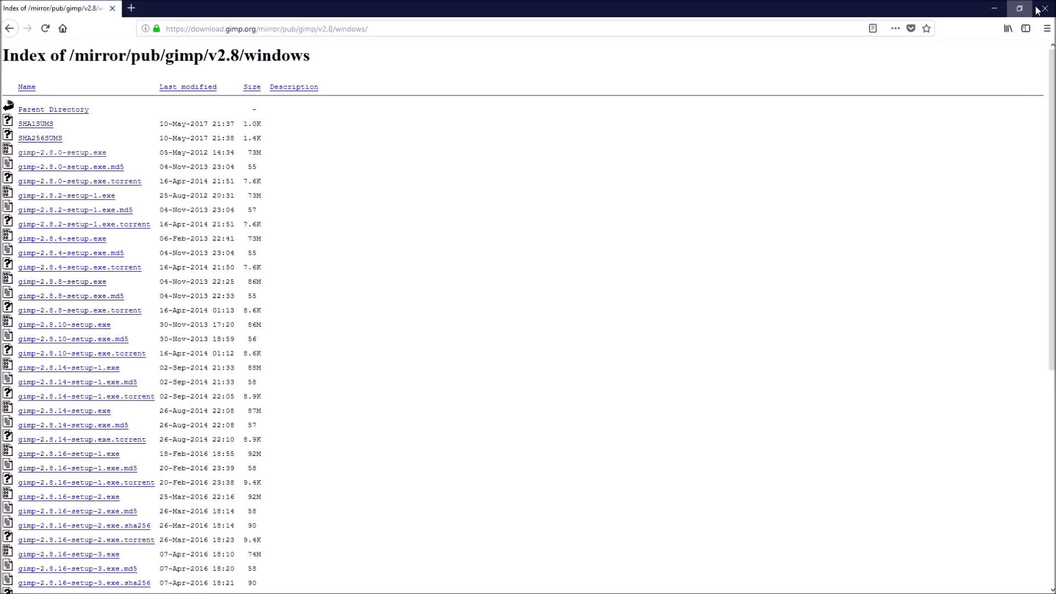
{"action": "left_click", "coordinate": [992, 9]}
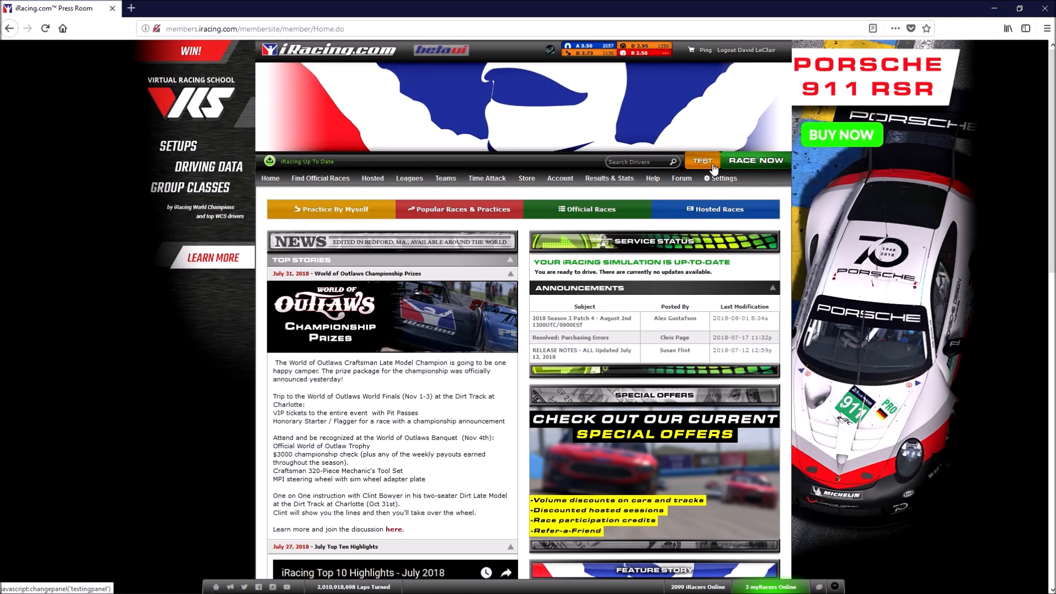
Step: Open the paint page for the Dallara IR18 test car and request its car template download, 99_template_IR18.zip
{"action": "left_click", "coordinate": [713, 165]}
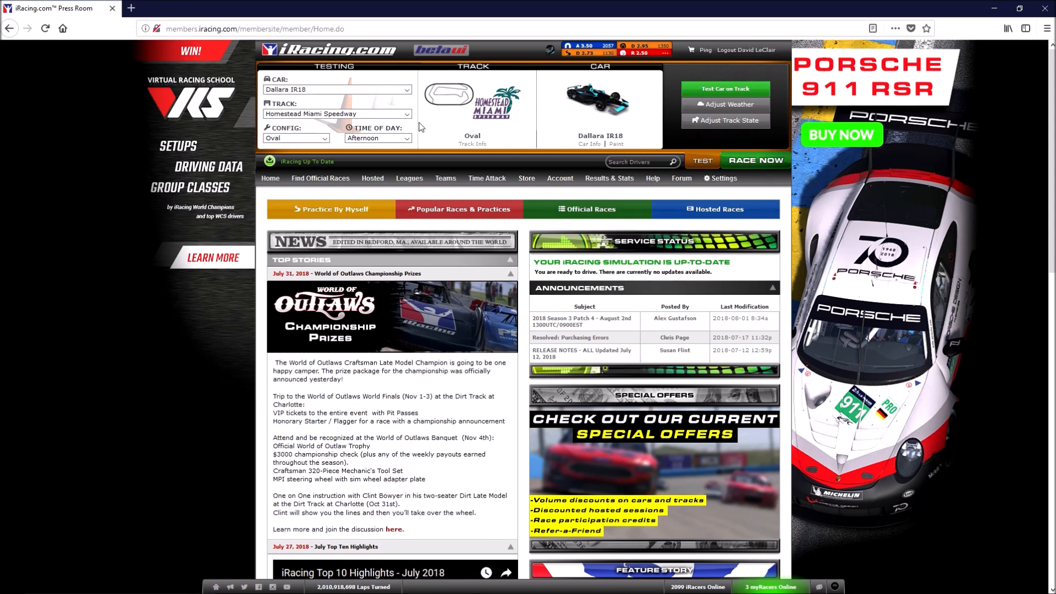
{"action": "left_click", "coordinate": [616, 144]}
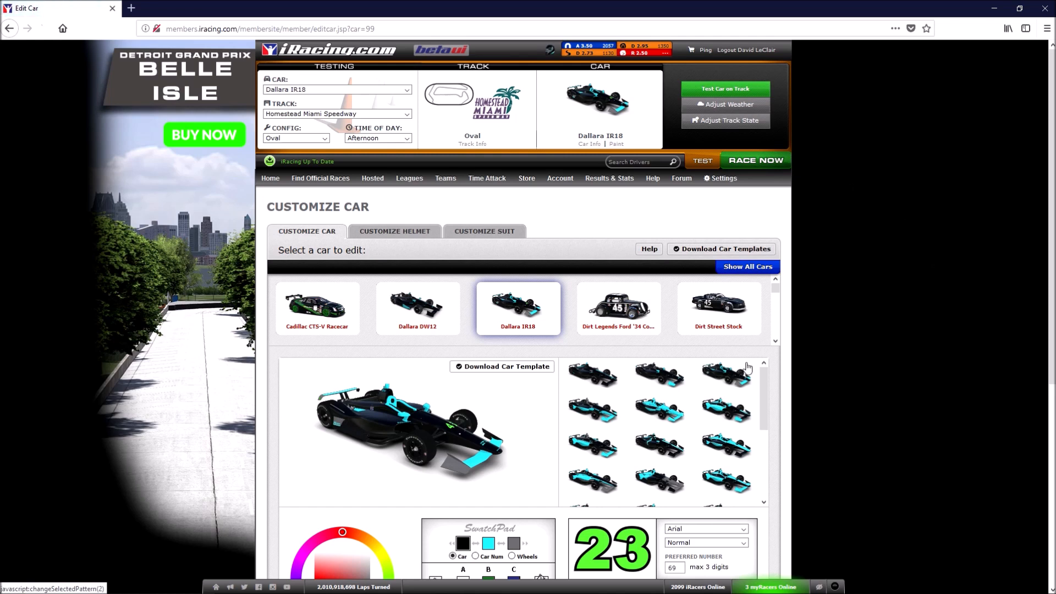
{"action": "left_click", "coordinate": [497, 368]}
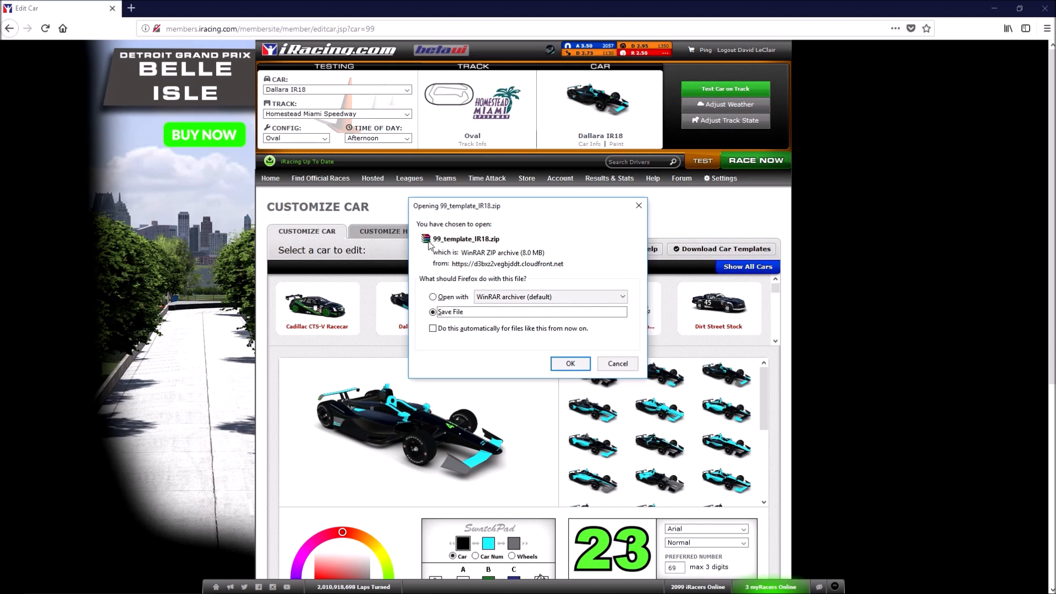
{"action": "left_click", "coordinate": [606, 367]}
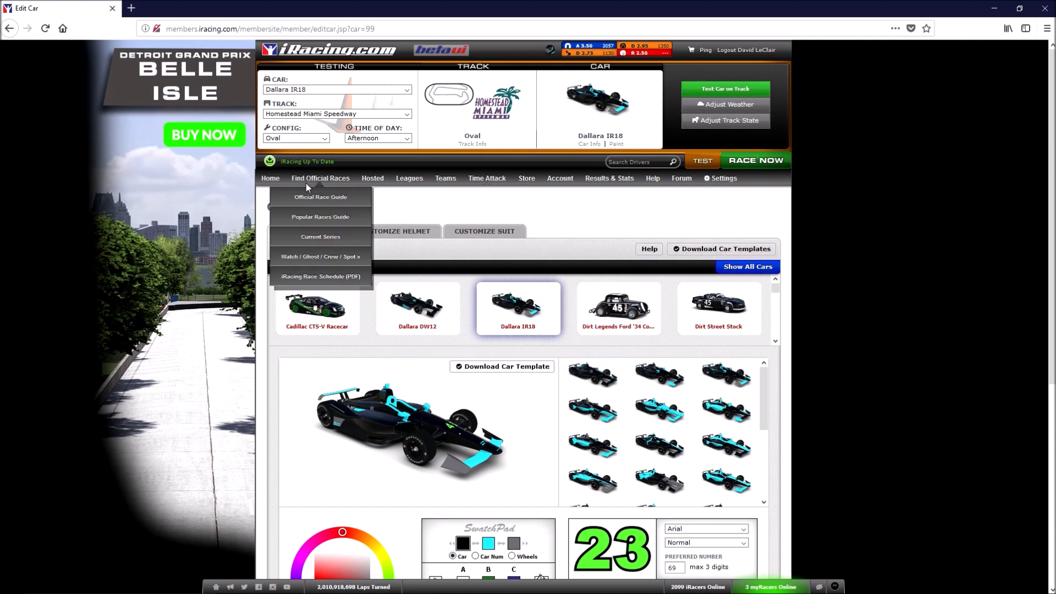
{"action": "left_click", "coordinate": [997, 9]}
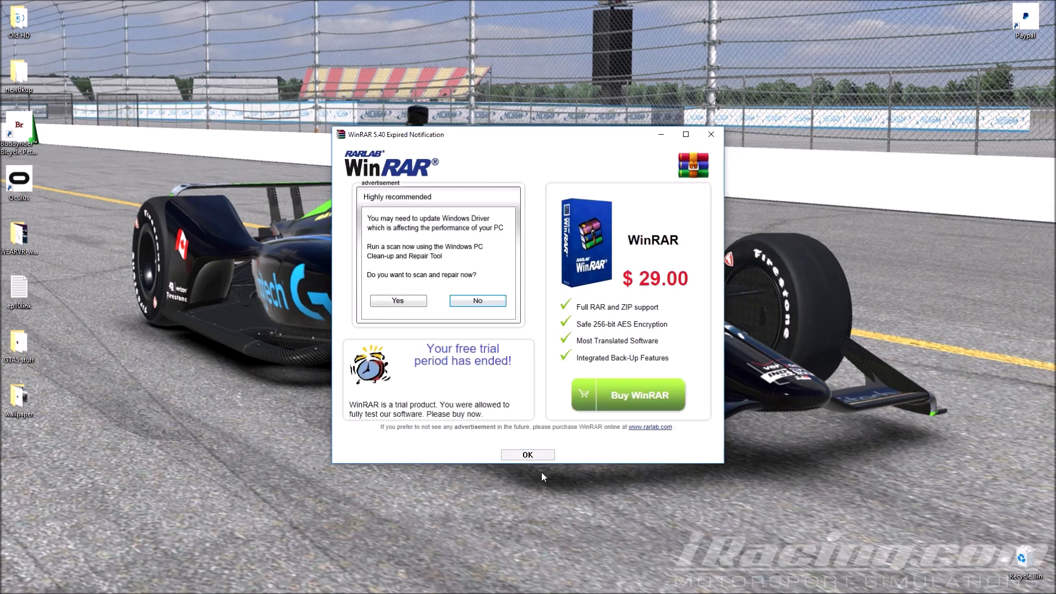
Step: Close the WinRAR notice, switch to GIMP and open Indycar Dallara IR18.psd from the Desktop folder
{"action": "left_click", "coordinate": [712, 134]}
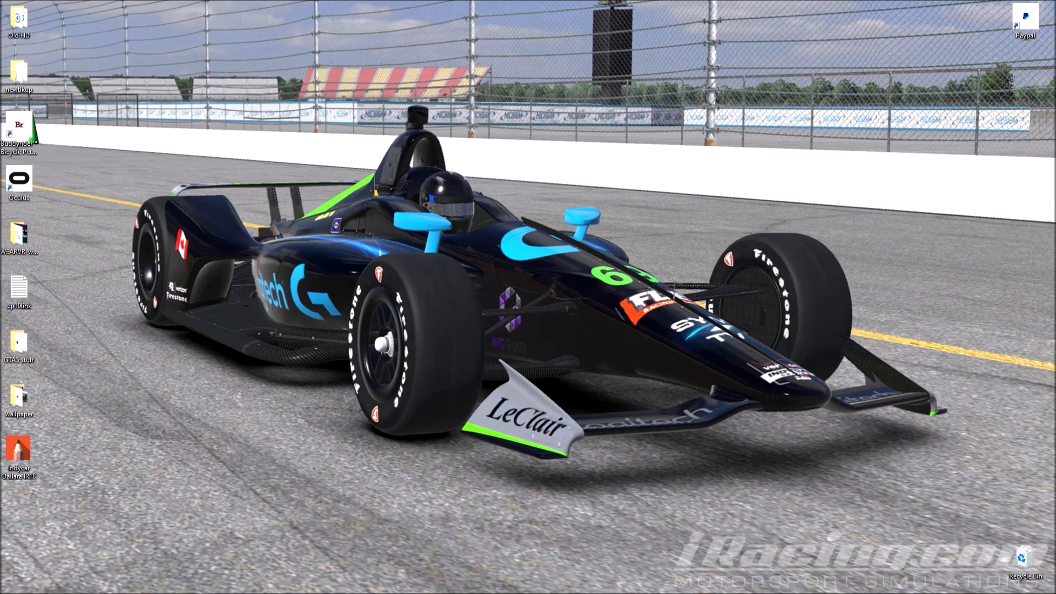
{"action": "mouse_move", "coordinate": [621, 593]}
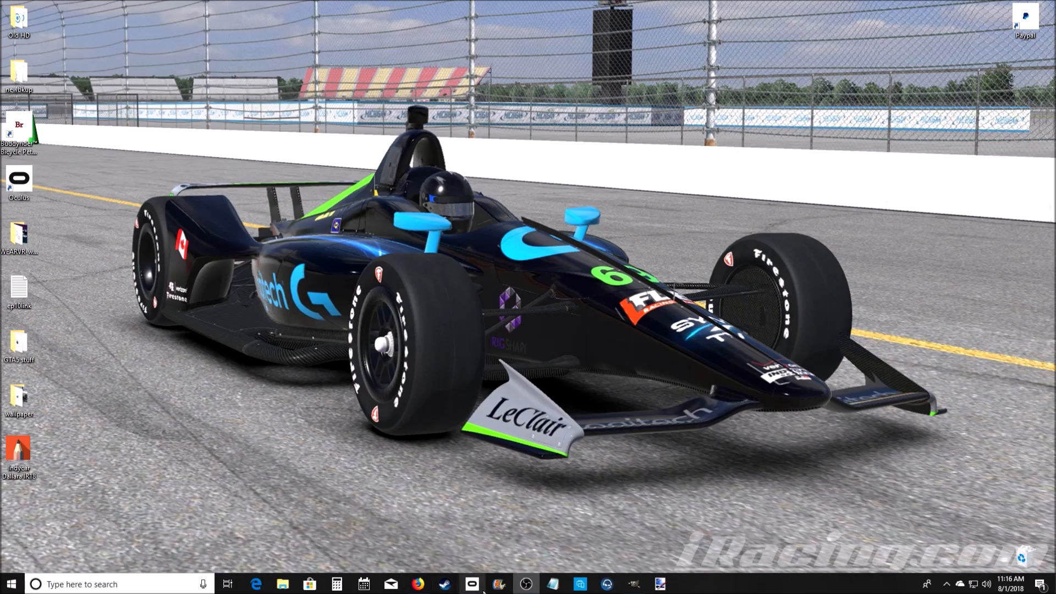
{"action": "left_click", "coordinate": [634, 584]}
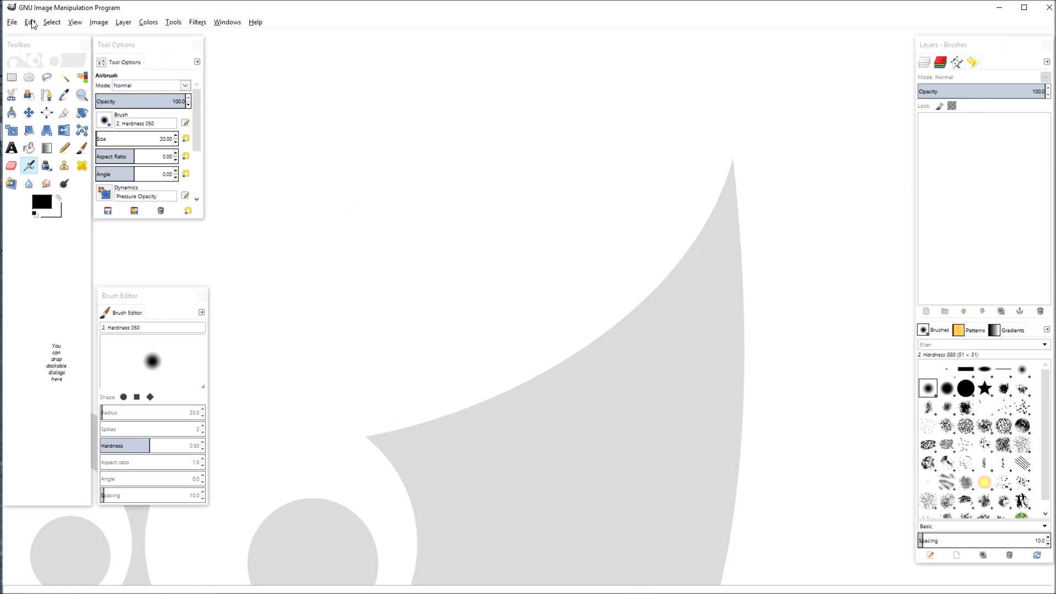
{"action": "left_click", "coordinate": [12, 23]}
{"action": "left_click", "coordinate": [22, 61]}
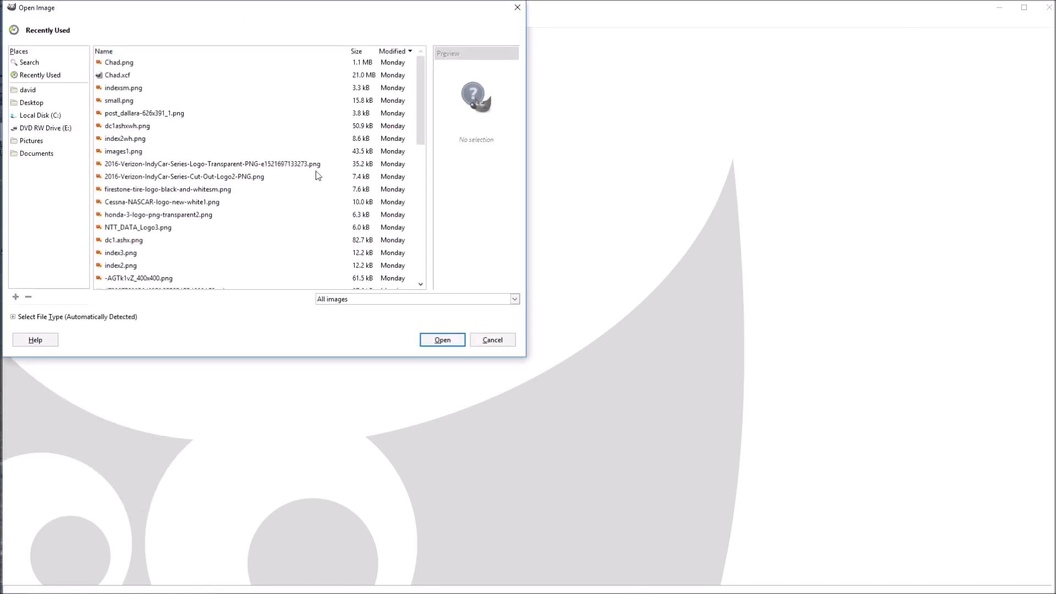
{"action": "scroll", "coordinate": [186, 261], "scroll_direction": "down", "scroll_amount": 5}
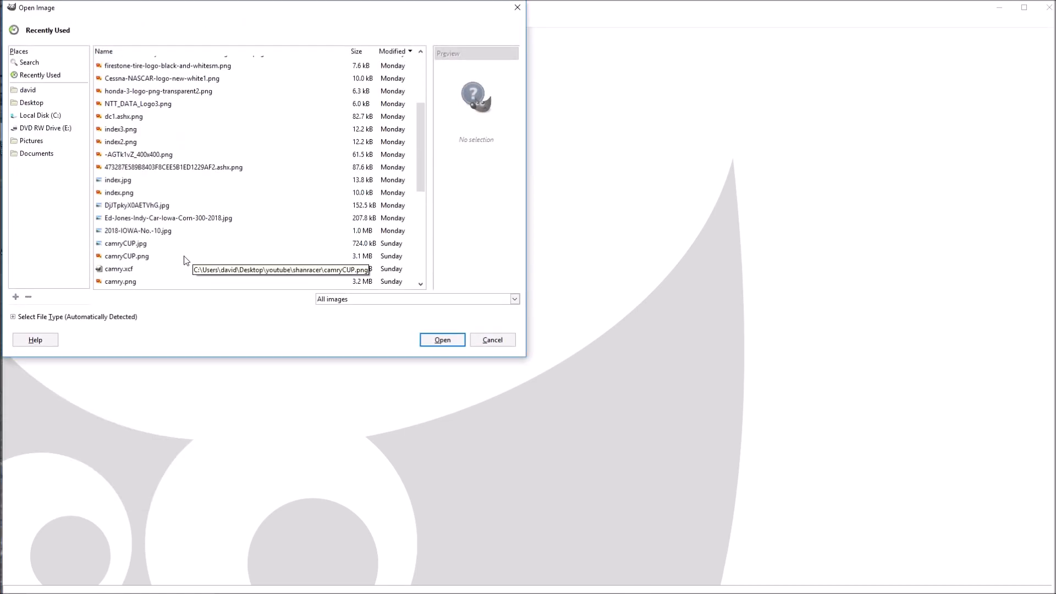
{"action": "left_click", "coordinate": [38, 102]}
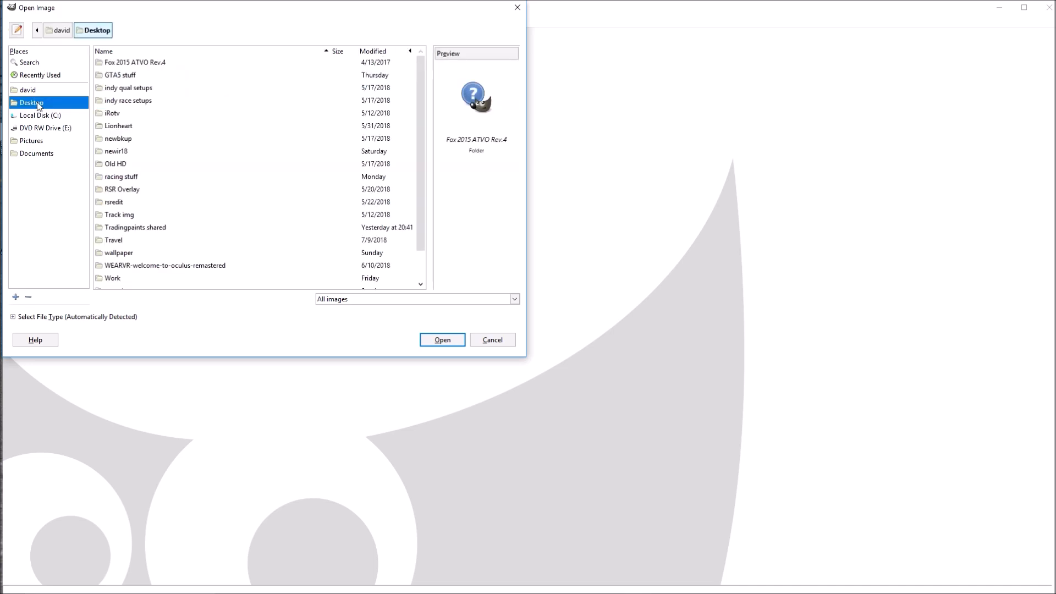
{"action": "scroll", "coordinate": [207, 221], "scroll_direction": "down", "scroll_amount": 2}
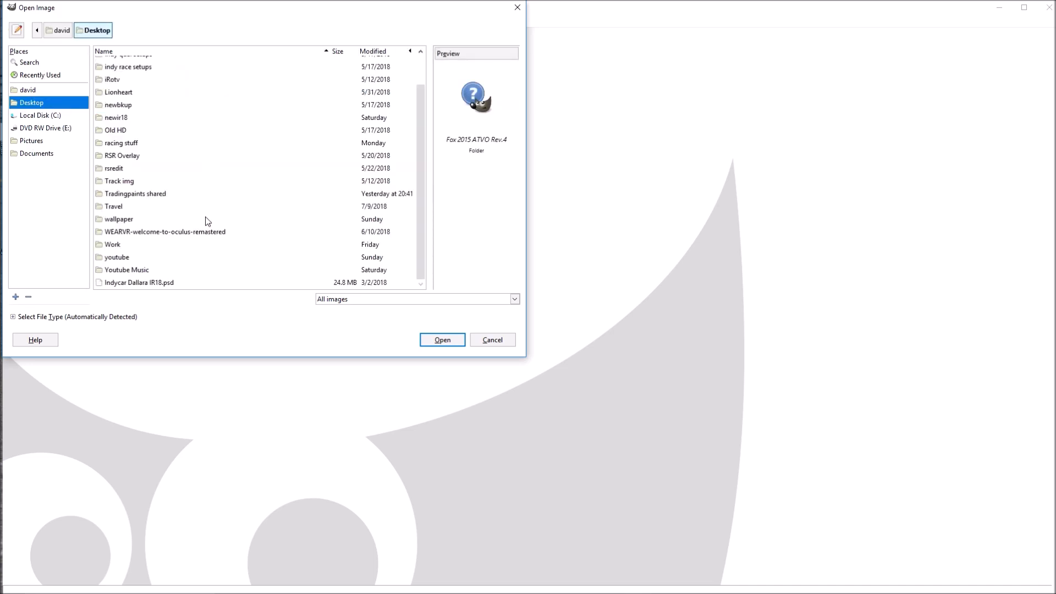
{"action": "left_click", "coordinate": [137, 286]}
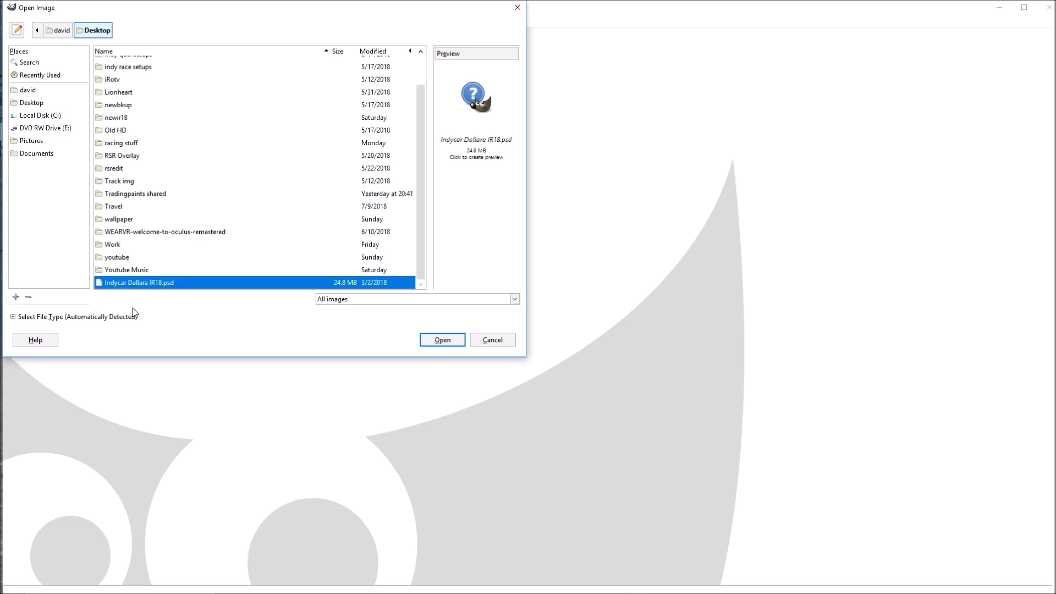
{"action": "left_click", "coordinate": [445, 342]}
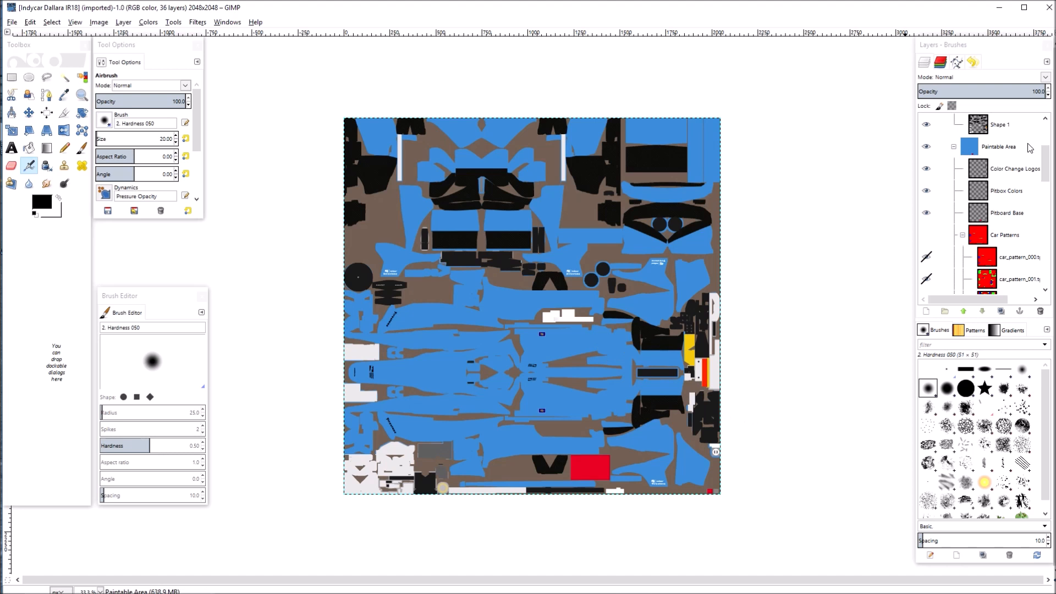
Step: Toggle the Wire layer's visibility on and off repeatedly to examine the wireframe over the car template
{"action": "mouse_move", "coordinate": [1048, 173]}
{"action": "left_mouse_down"}
{"action": "mouse_move", "coordinate": [1049, 257]}
{"action": "mouse_move", "coordinate": [1047, 128]}
{"action": "left_mouse_up"}
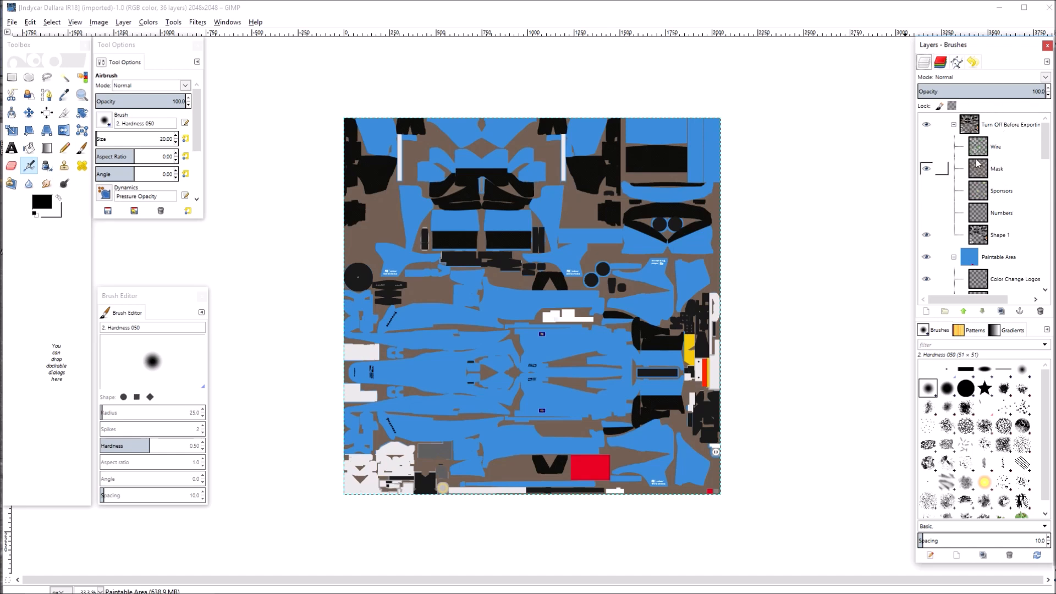
{"action": "left_click", "coordinate": [927, 151]}
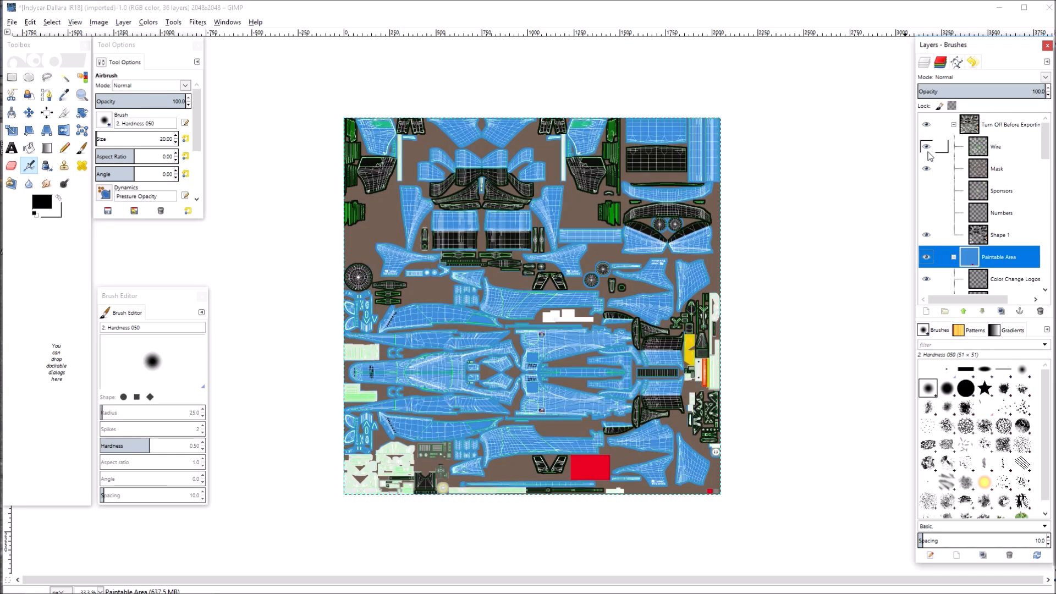
{"action": "left_click", "coordinate": [928, 149]}
{"action": "left_click", "coordinate": [927, 148]}
{"action": "left_click", "coordinate": [928, 149]}
{"action": "left_click", "coordinate": [927, 148]}
{"action": "left_click", "coordinate": [928, 148]}
{"action": "left_click", "coordinate": [927, 149]}
{"action": "left_click", "coordinate": [928, 149]}
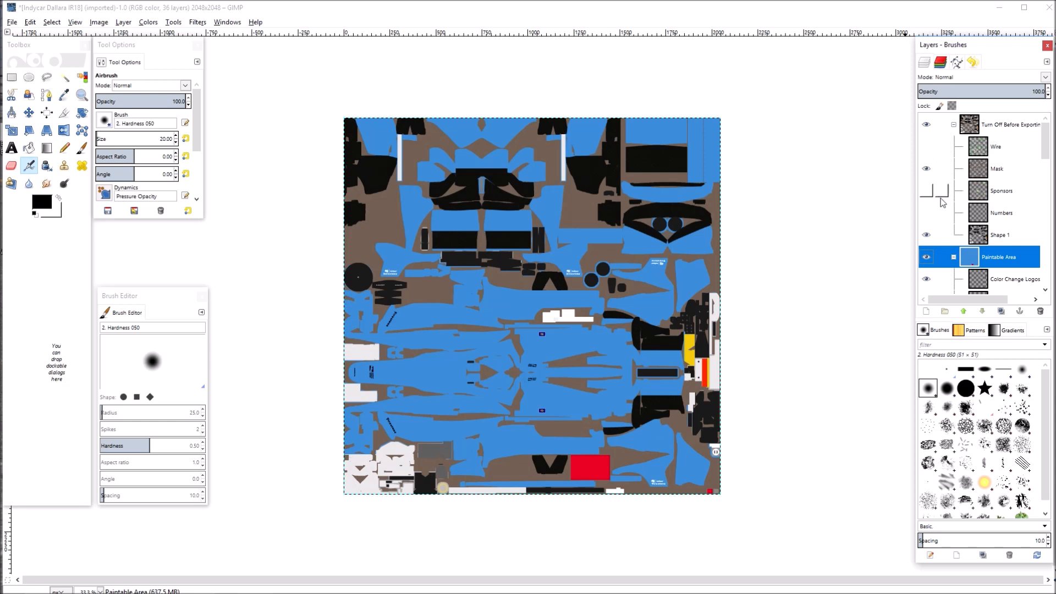
Step: Toggle the Numbers layer's visibility on and off repeatedly to examine the number placements on the car template
{"action": "left_click", "coordinate": [928, 214]}
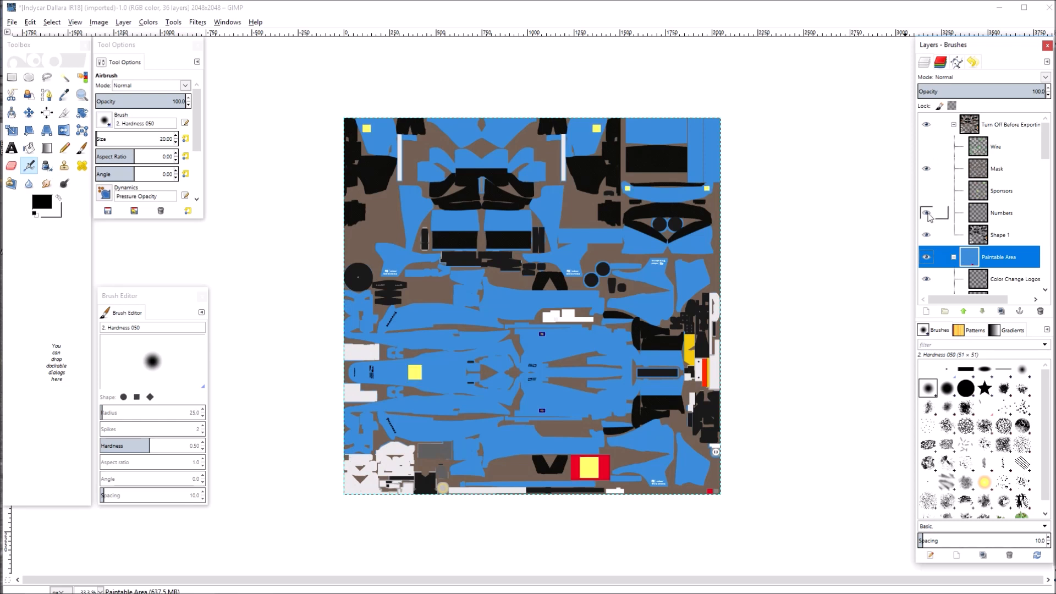
{"action": "left_click", "coordinate": [927, 214]}
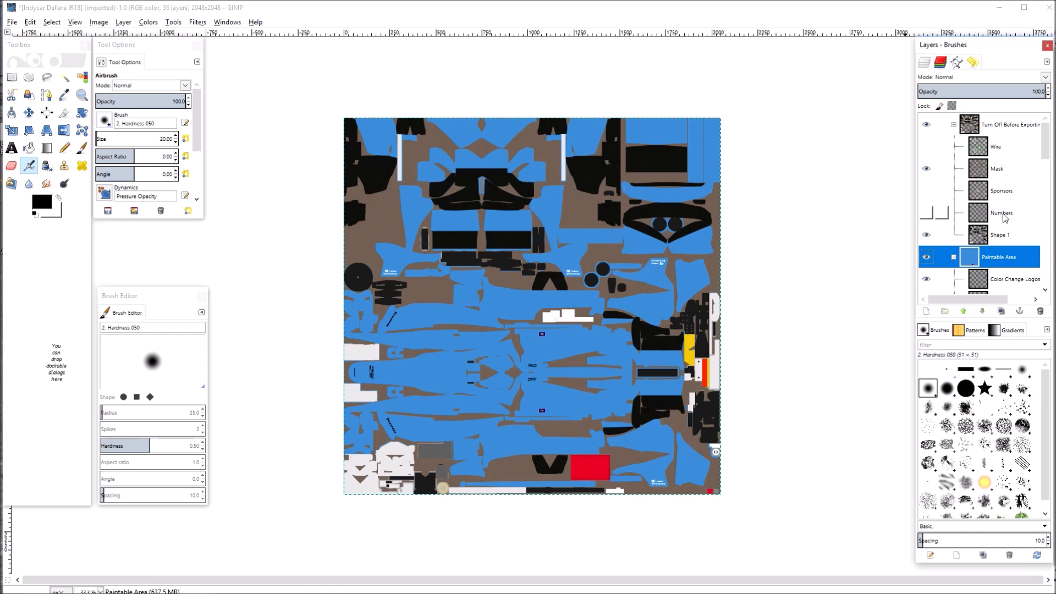
{"action": "scroll", "coordinate": [1047, 157], "scroll_direction": "down", "scroll_amount": 1}
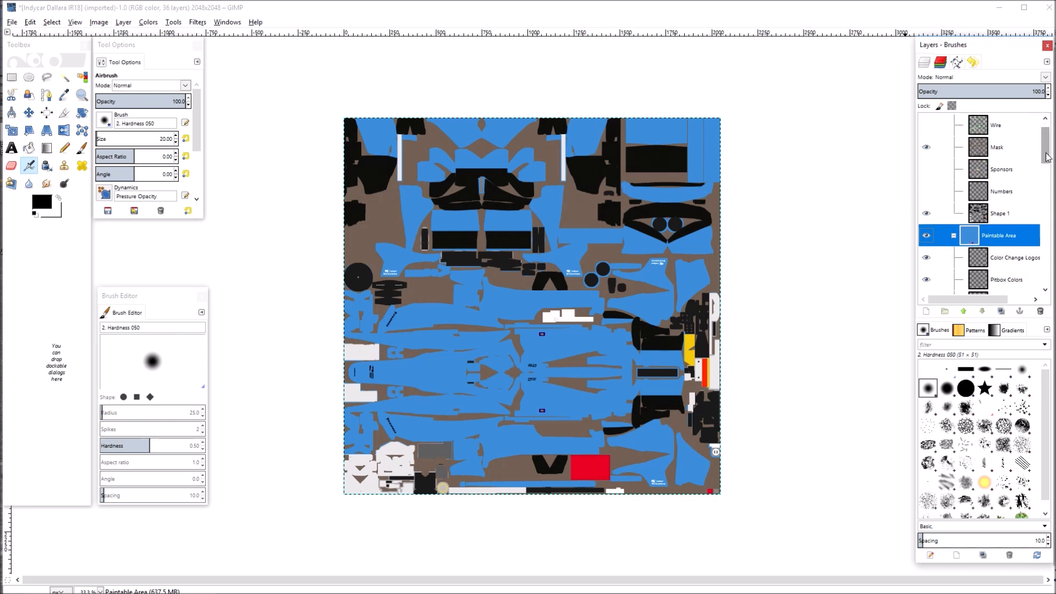
{"action": "mouse_move", "coordinate": [1047, 157]}
{"action": "left_mouse_down"}
{"action": "mouse_move", "coordinate": [1047, 180]}
{"action": "mouse_move", "coordinate": [1041, 141]}
{"action": "mouse_move", "coordinate": [1046, 173]}
{"action": "mouse_move", "coordinate": [1045, 150]}
{"action": "left_mouse_up"}
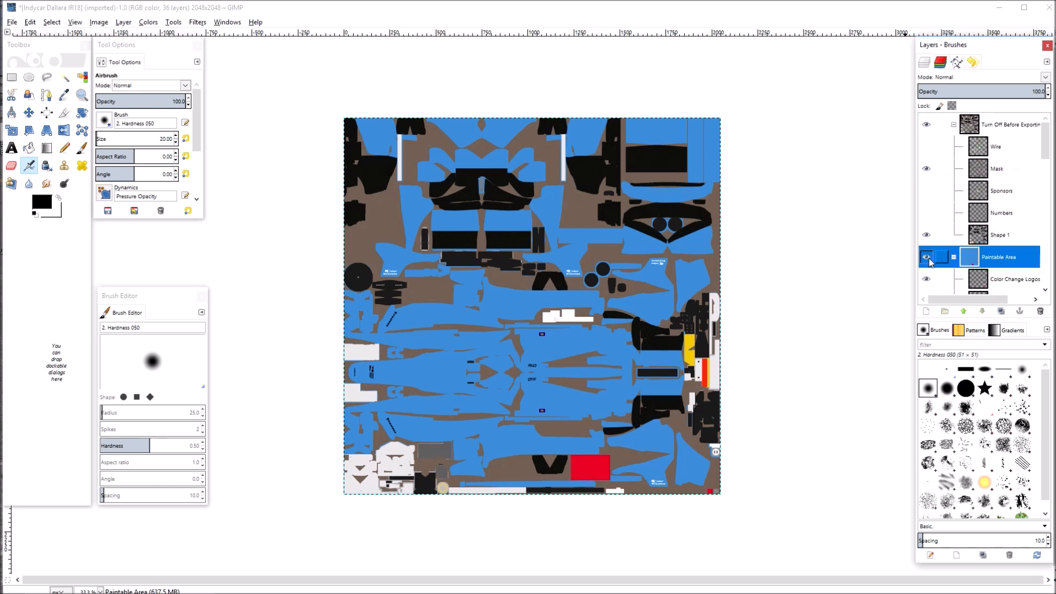
{"action": "left_click", "coordinate": [926, 213]}
{"action": "left_click", "coordinate": [927, 214]}
{"action": "left_click", "coordinate": [926, 213]}
{"action": "left_click", "coordinate": [927, 213]}
{"action": "left_click", "coordinate": [927, 214]}
{"action": "left_click", "coordinate": [927, 214]}
{"action": "left_click", "coordinate": [927, 214]}
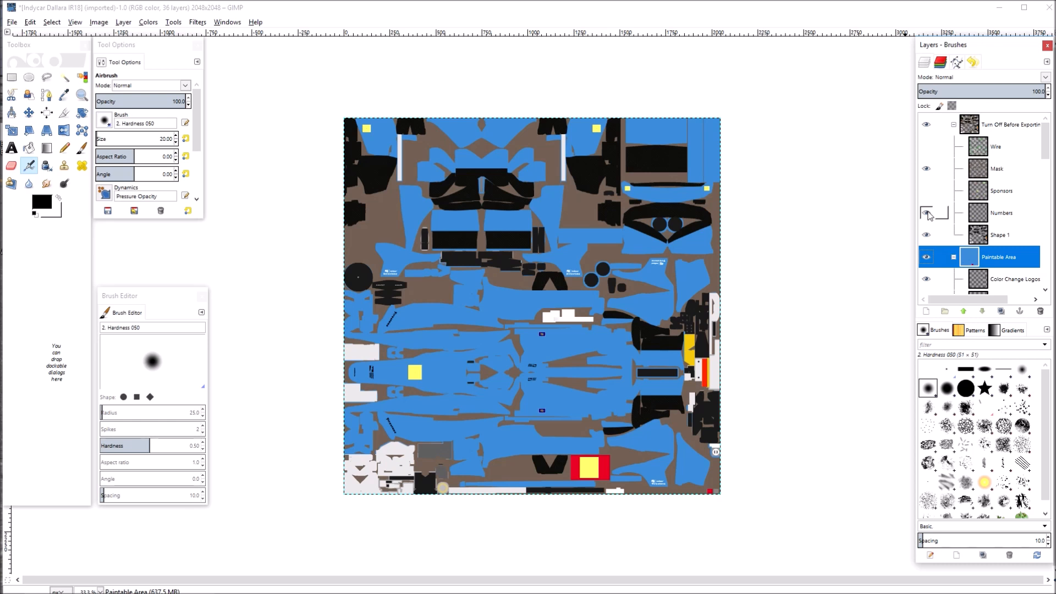
{"action": "left_click", "coordinate": [927, 213]}
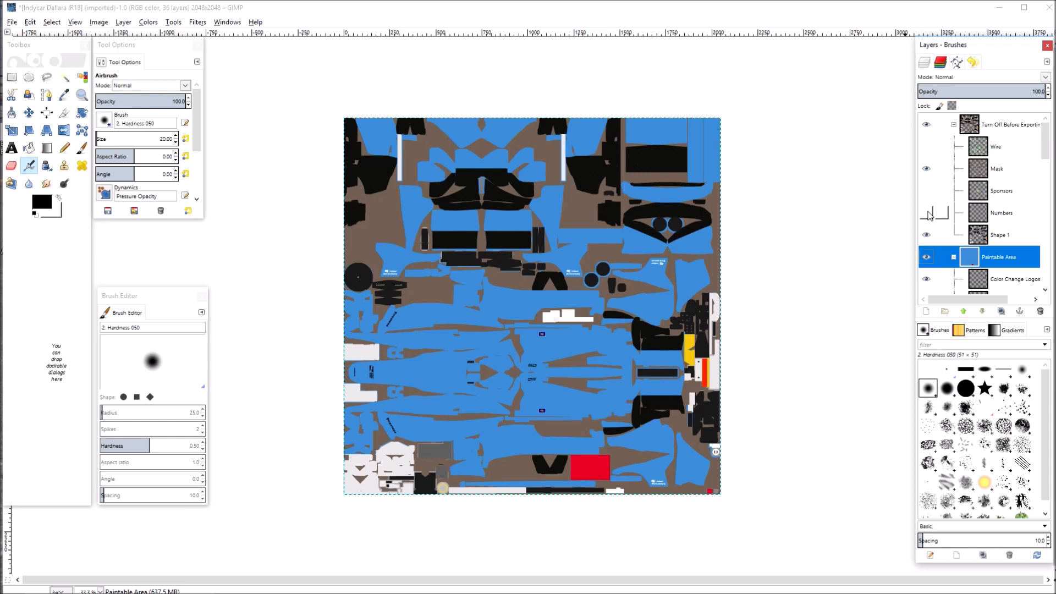
{"action": "left_click", "coordinate": [928, 214]}
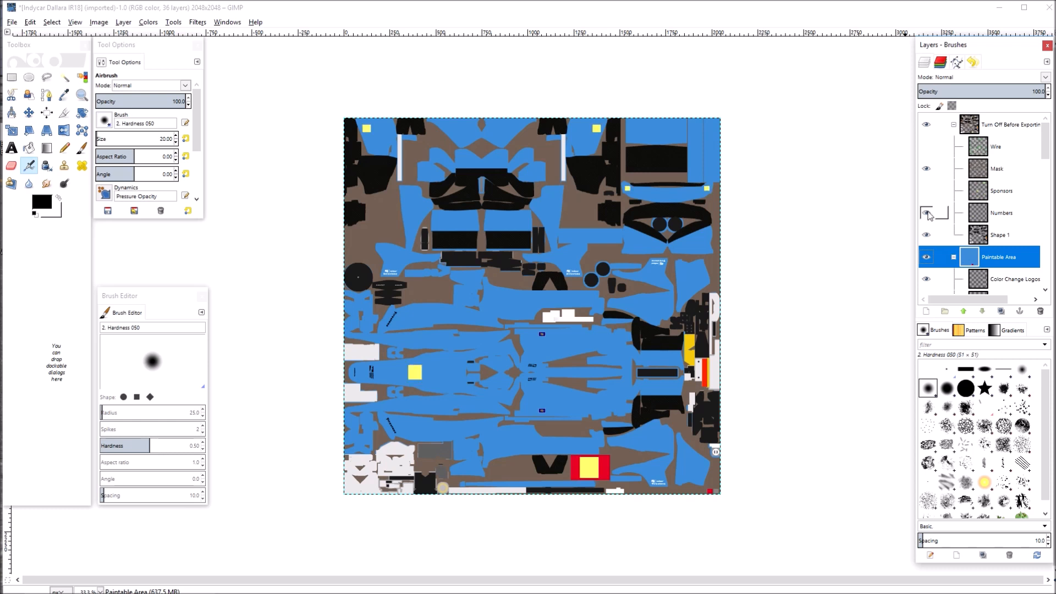
{"action": "left_click", "coordinate": [929, 214]}
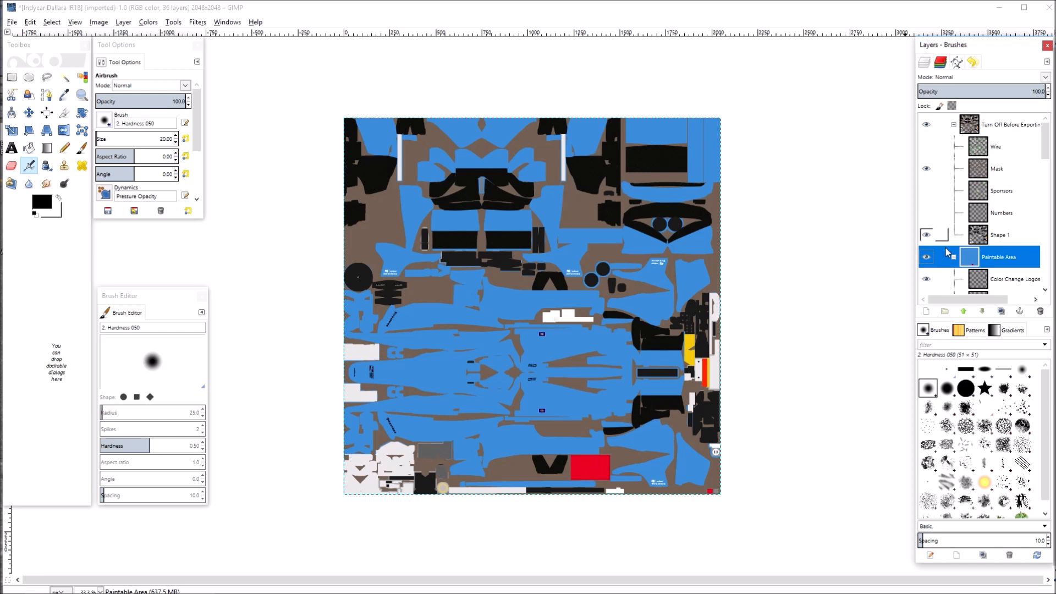
Step: Select the Base Scheme layer at the end of the layer stack and confirm black as the foreground color
{"action": "scroll", "coordinate": [946, 252], "scroll_direction": "down", "scroll_amount": 2}
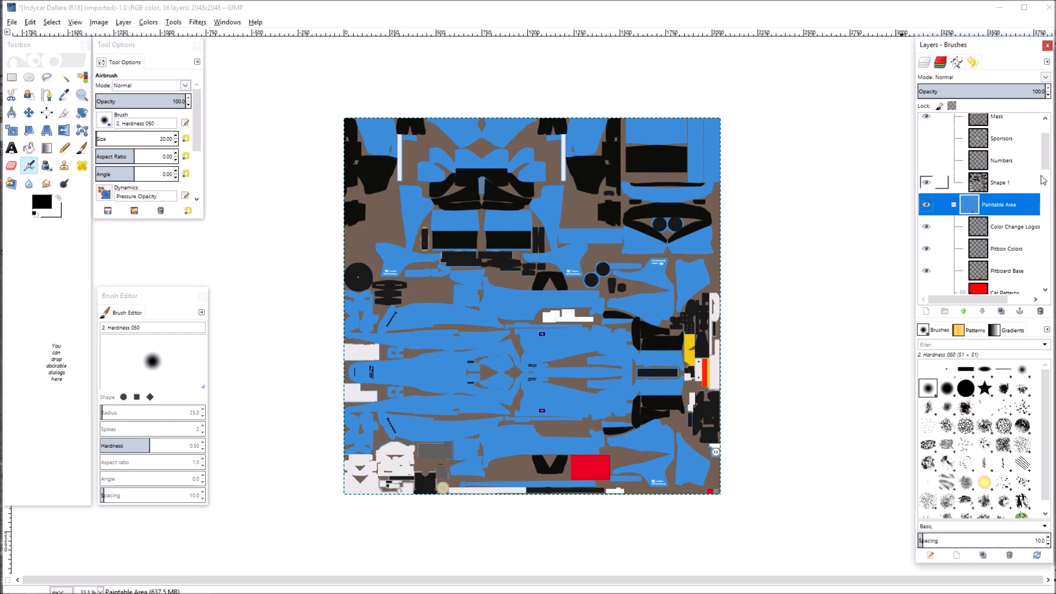
{"action": "left_click_drag", "start_coordinate": [1045, 158], "coordinate": [1045, 282]}
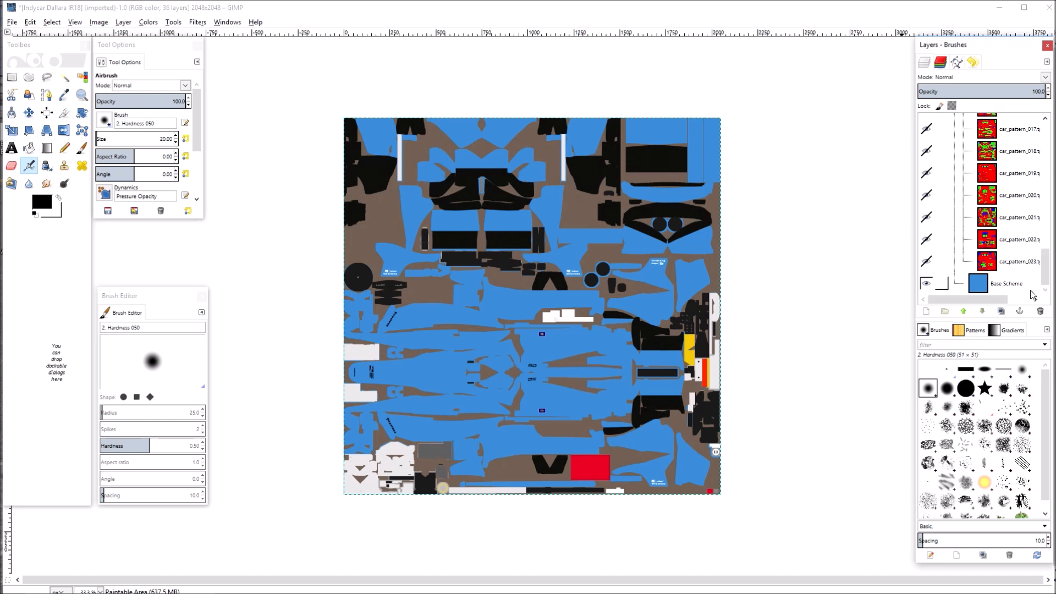
{"action": "left_click", "coordinate": [1001, 285]}
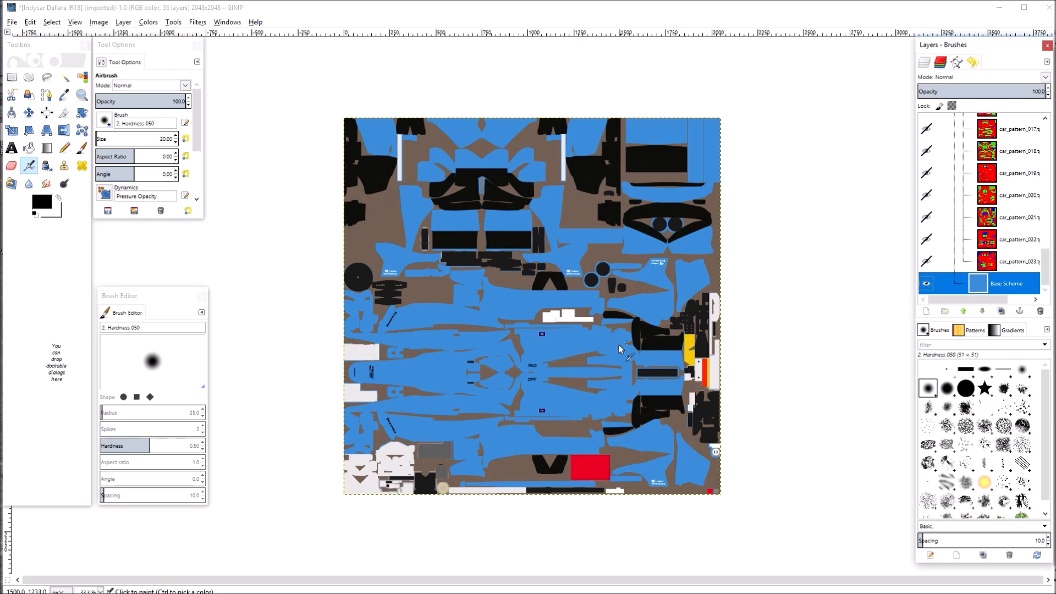
{"action": "left_click", "coordinate": [45, 202]}
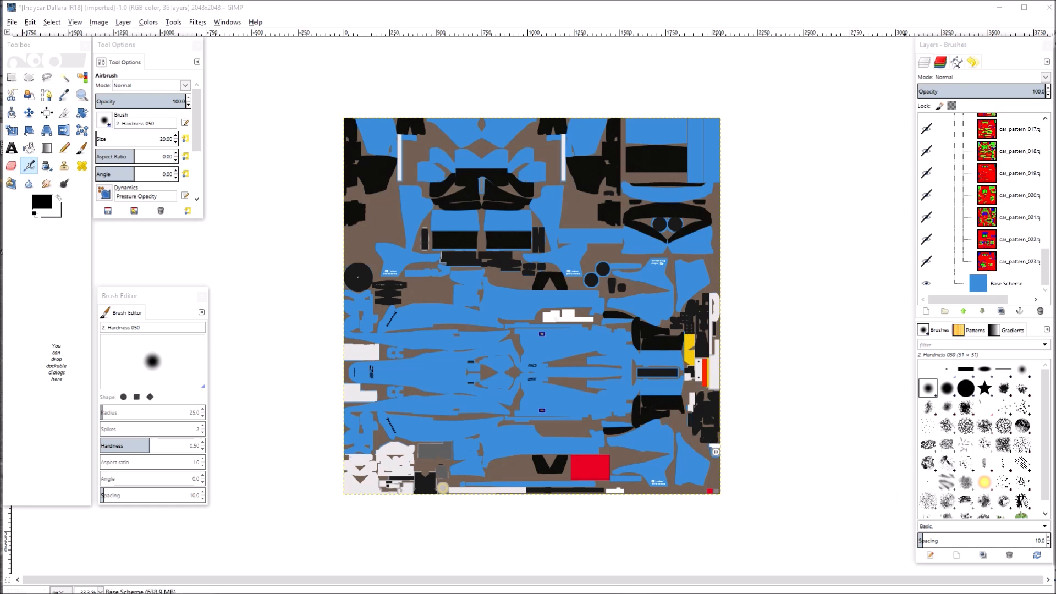
{"action": "left_click_drag", "start_coordinate": [1055, 416], "coordinate": [787, 406]}
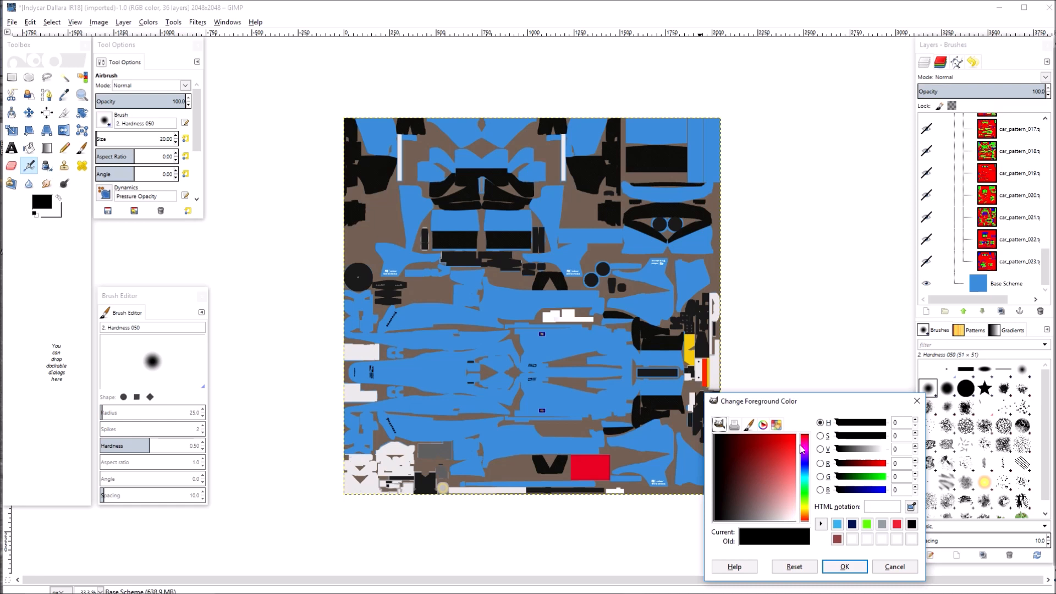
{"action": "left_click_drag", "start_coordinate": [811, 401], "coordinate": [837, 391]}
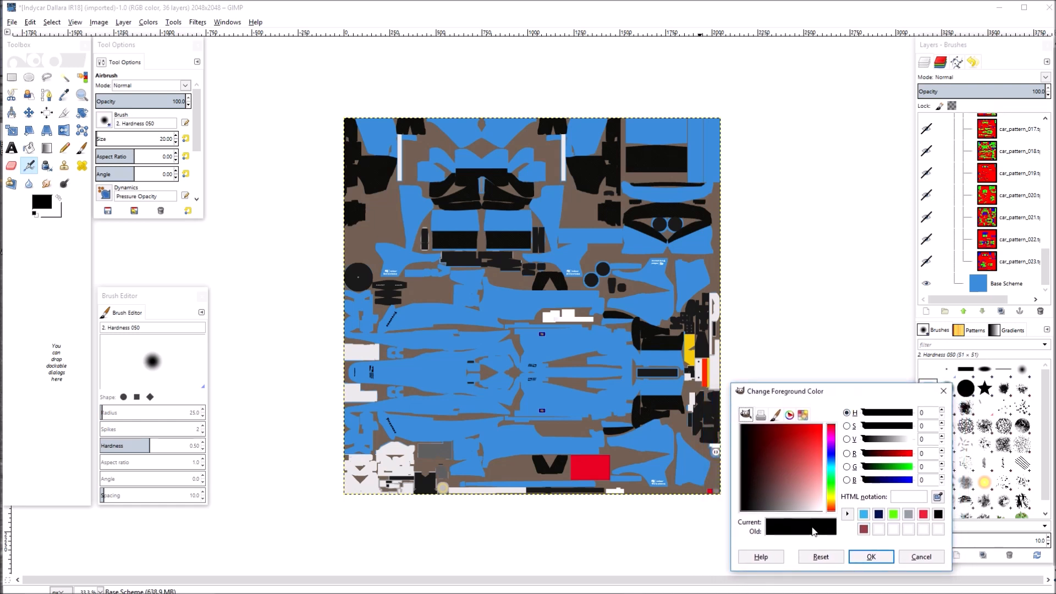
{"action": "left_click", "coordinate": [860, 558]}
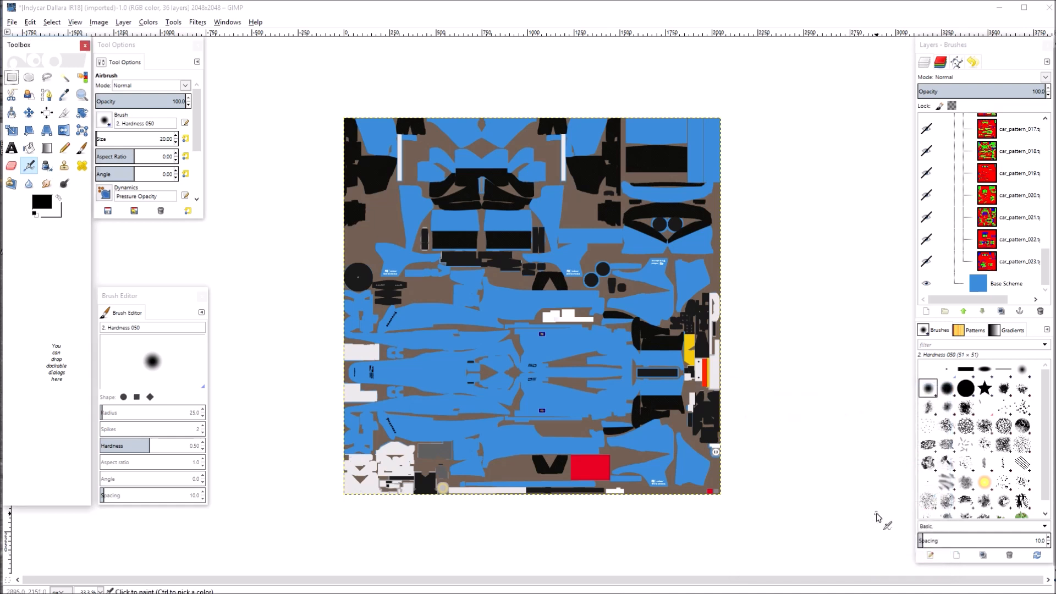
Step: Bucket-fill the Base Scheme layer with the black foreground color to recolor the car's base paint
{"action": "left_click", "coordinate": [29, 149]}
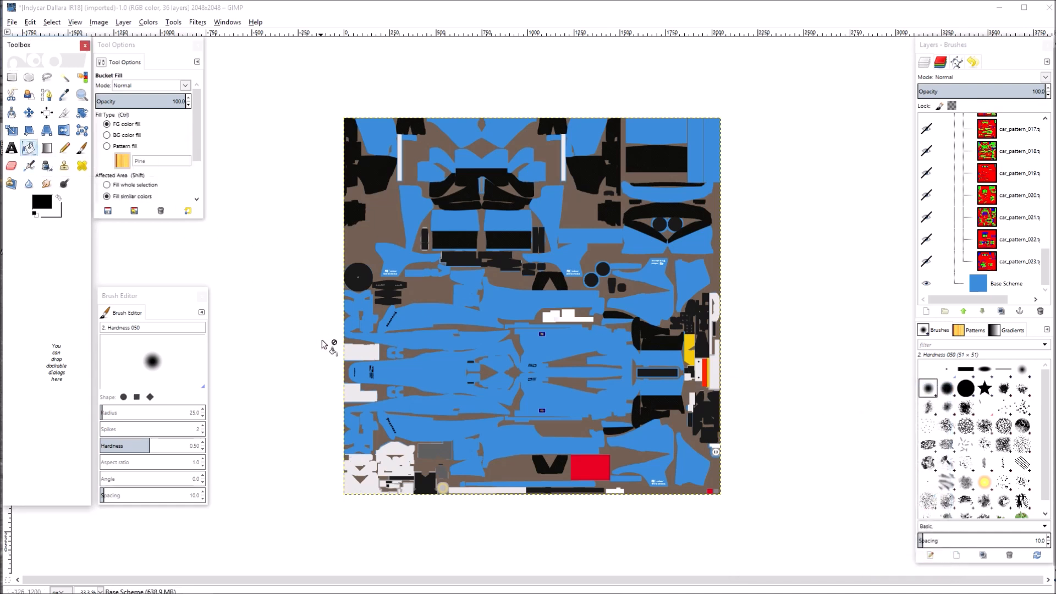
{"action": "left_click", "coordinate": [1001, 288]}
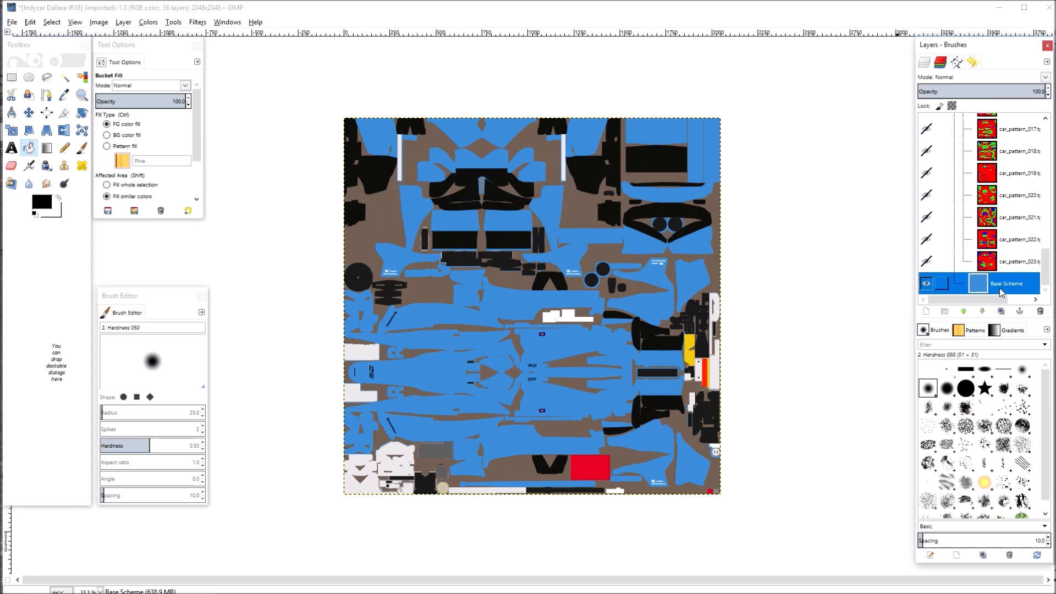
{"action": "left_click", "coordinate": [428, 373]}
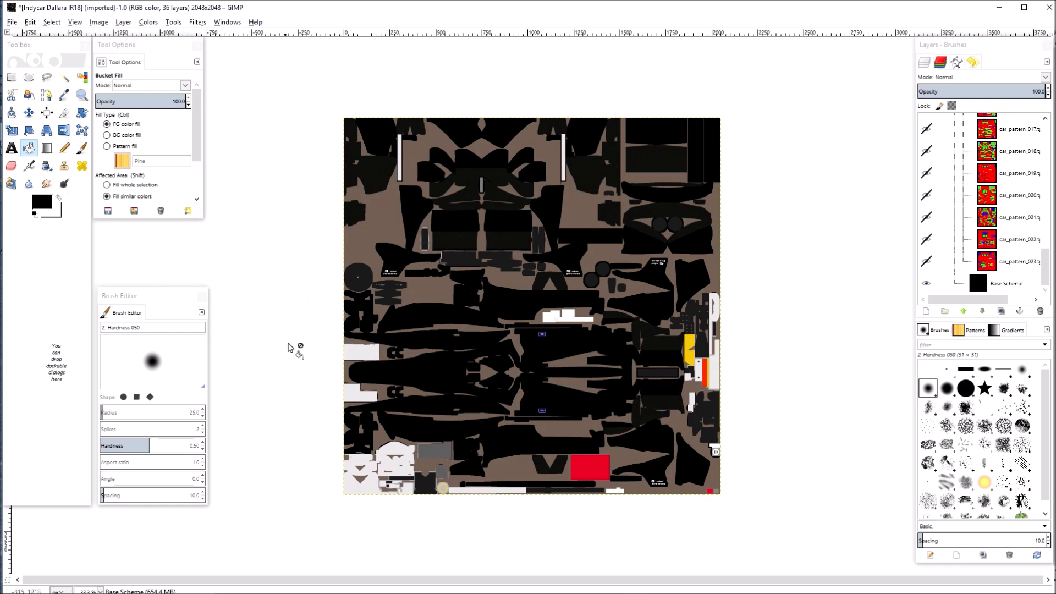
Step: Minimize GIMP and switch to the Firefox browser on the Google home page
{"action": "left_click", "coordinate": [1001, 12]}
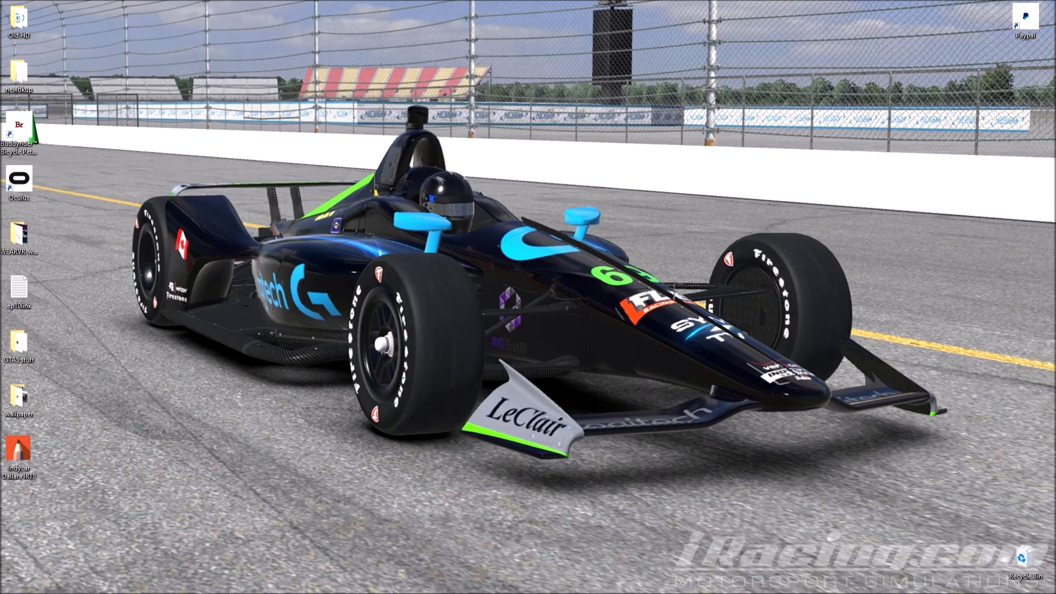
{"action": "mouse_move", "coordinate": [265, 589]}
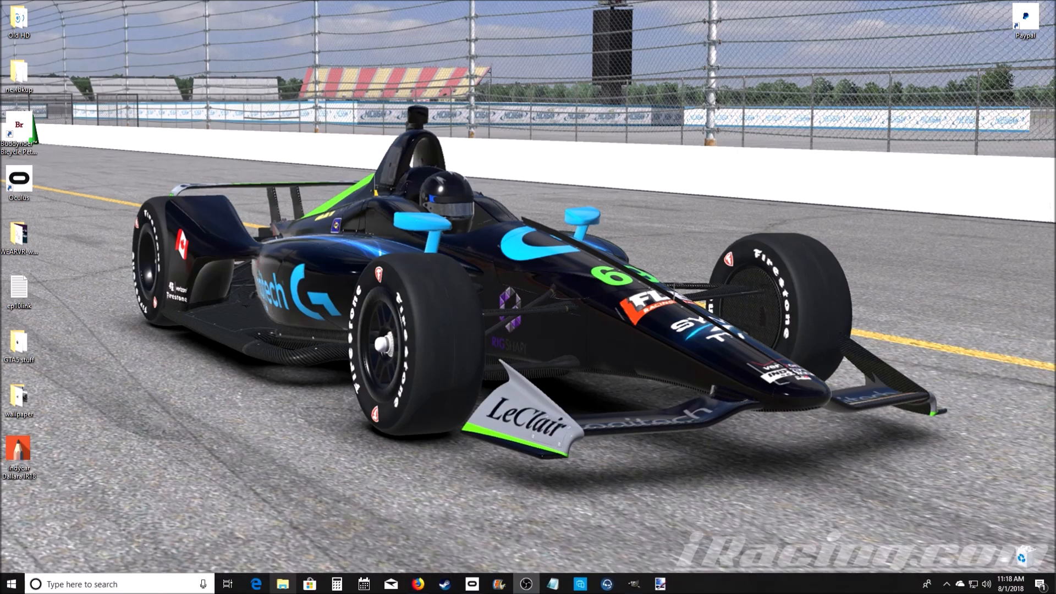
{"action": "left_click", "coordinate": [419, 584]}
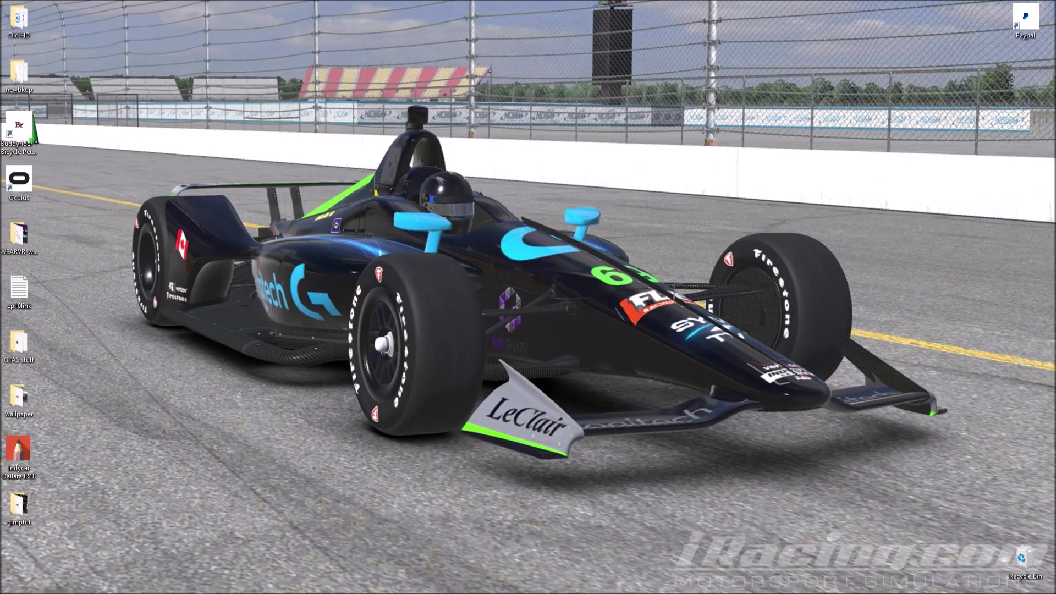
{"action": "mouse_move", "coordinate": [264, 591]}
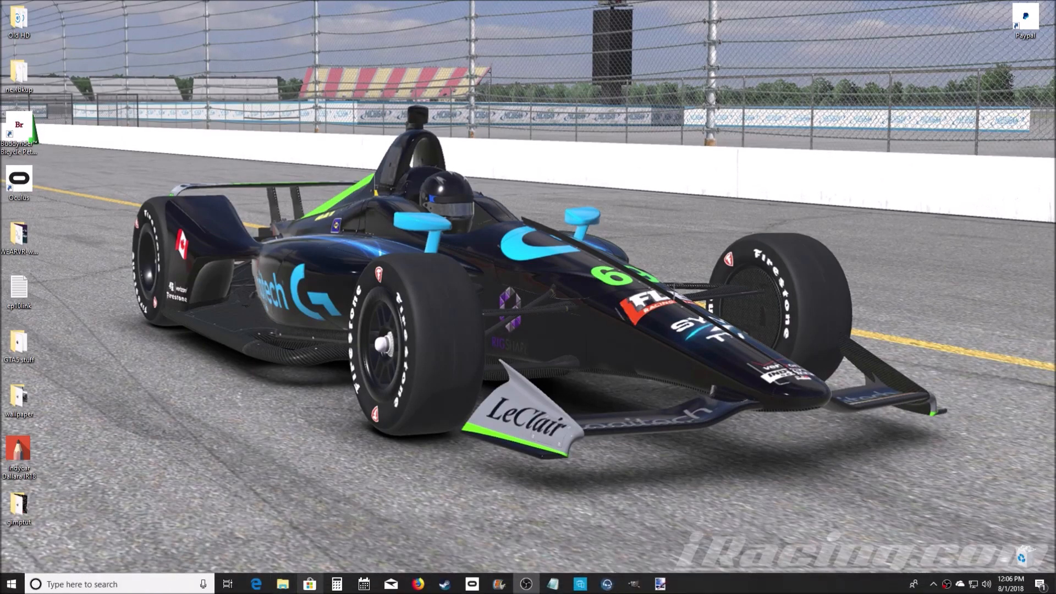
{"action": "left_click", "coordinate": [419, 584]}
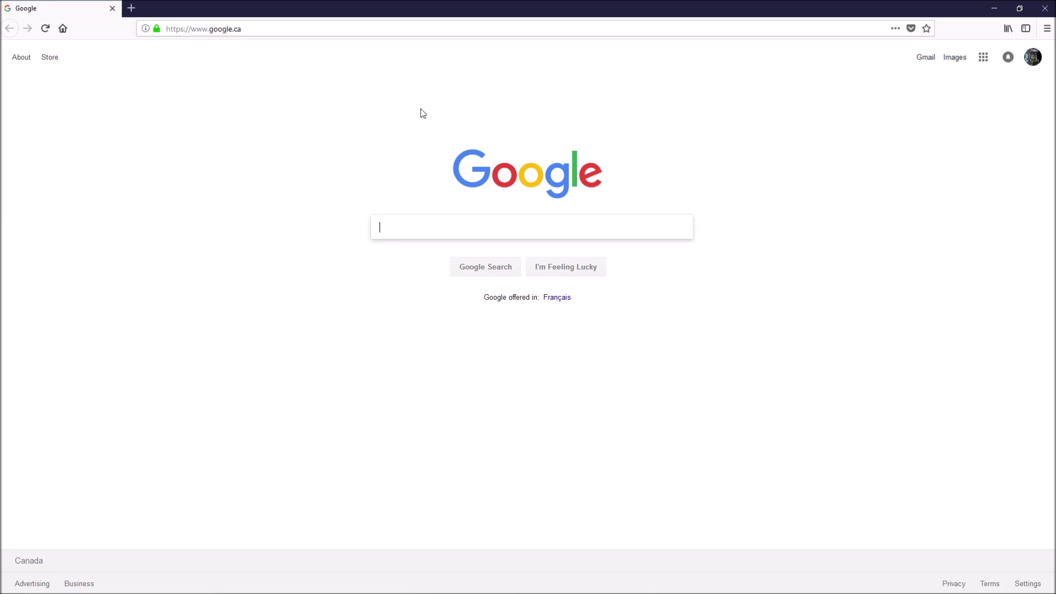
Step: Search Google for "xbox logo png" and show the image results
{"action": "key", "text": "F5"}
{"action": "type", "text": "xb"}
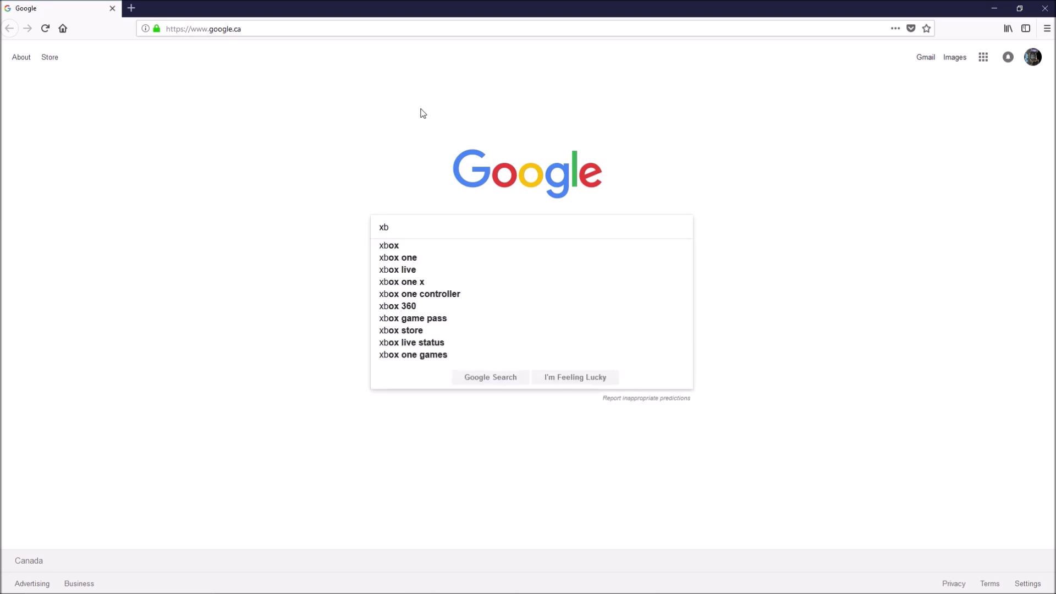
{"action": "type", "text": "ox"}
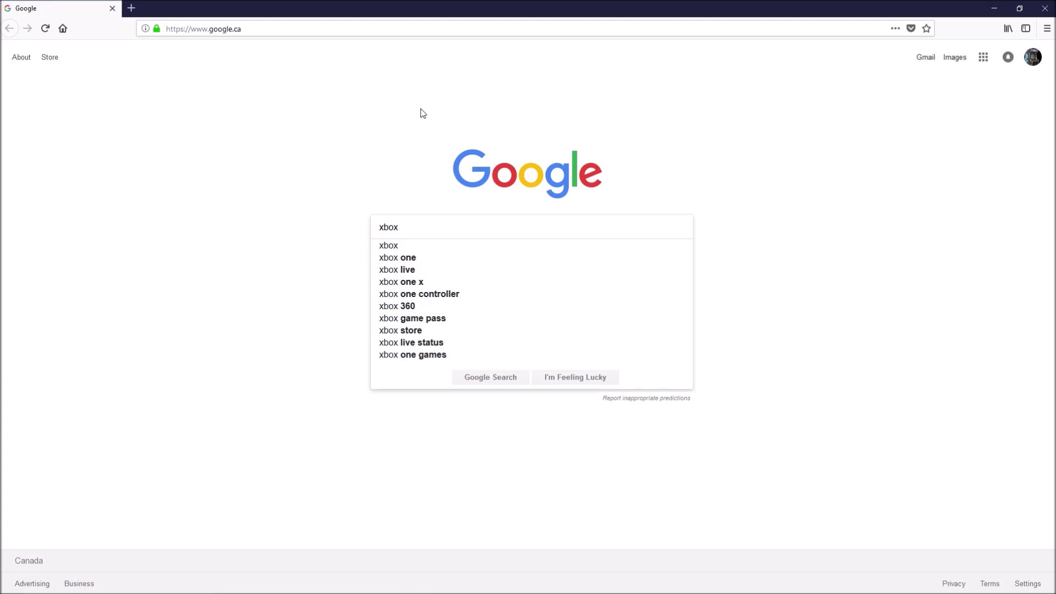
{"action": "type", "text": "log"}
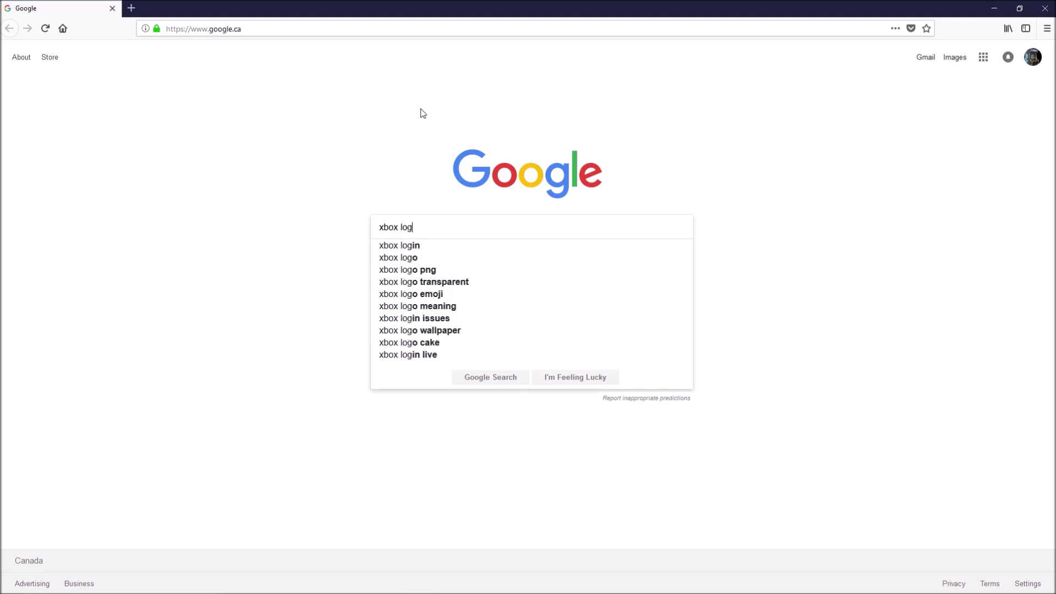
{"action": "type", "text": "o png"}
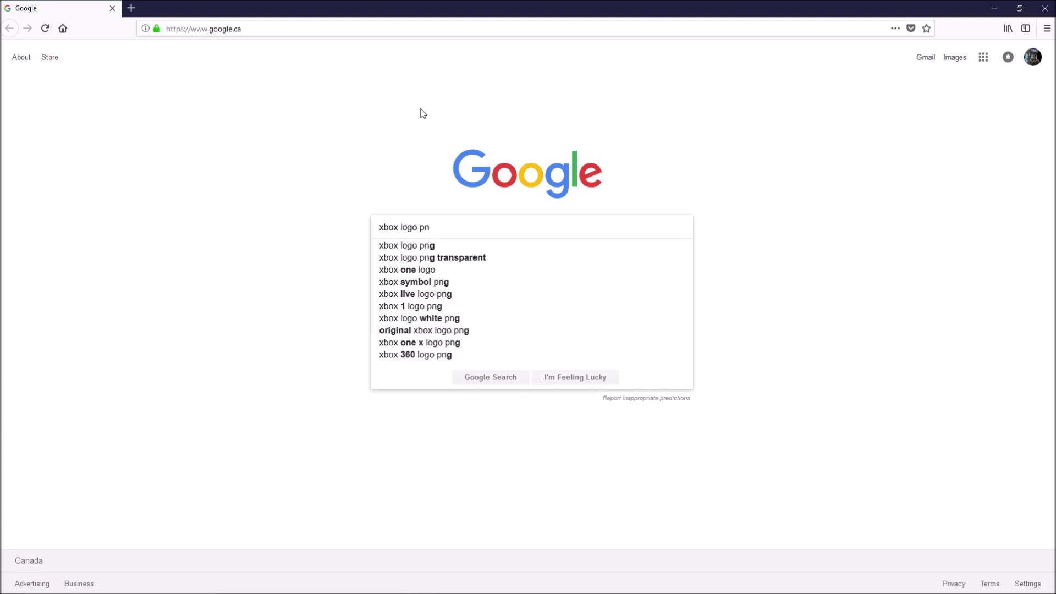
{"action": "left_click", "coordinate": [403, 252]}
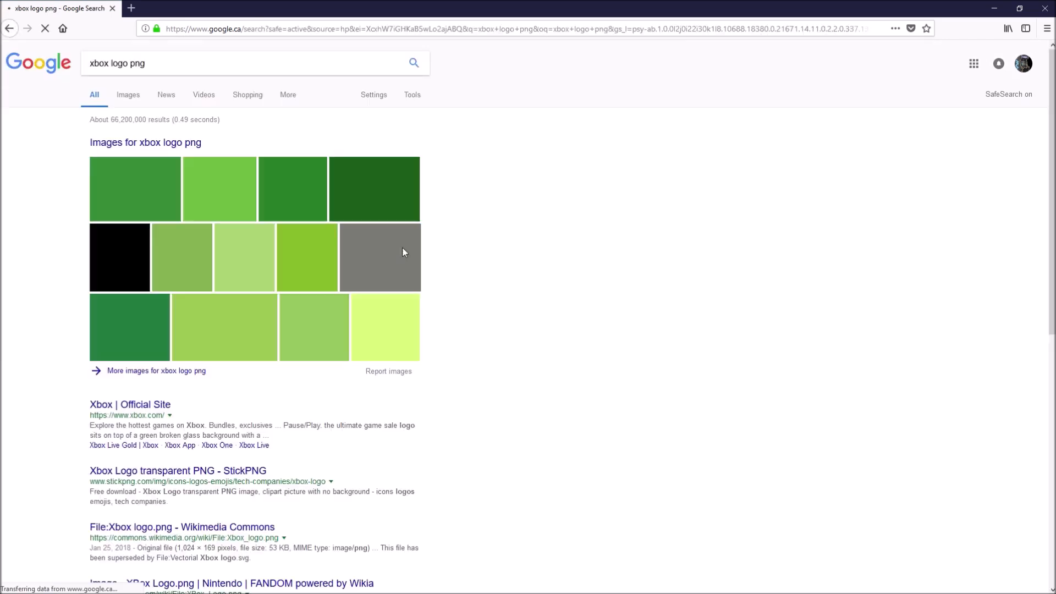
{"action": "left_click", "coordinate": [126, 96]}
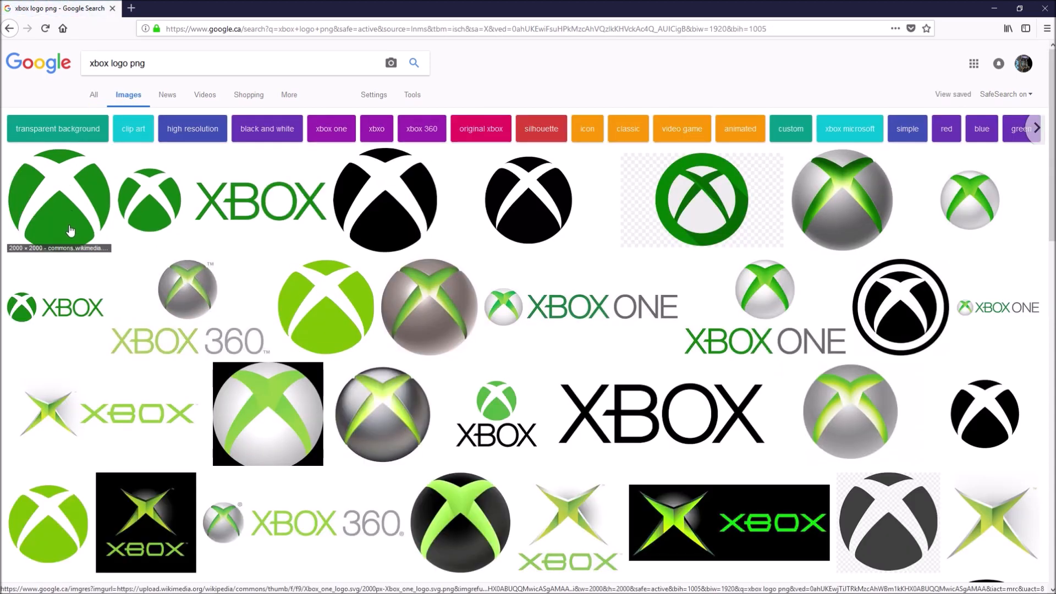
Step: Try to save the green Xbox logo 2000px-Xbox_one_logo.svg to the gimptut folder, and close the image preview
{"action": "left_click", "coordinate": [70, 216]}
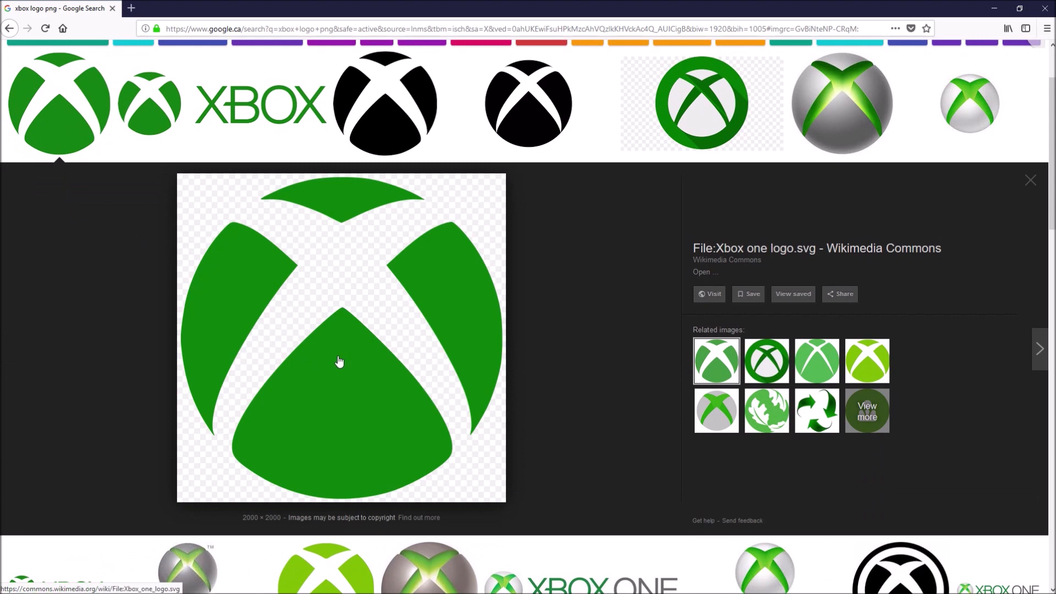
{"action": "right_click", "coordinate": [341, 360]}
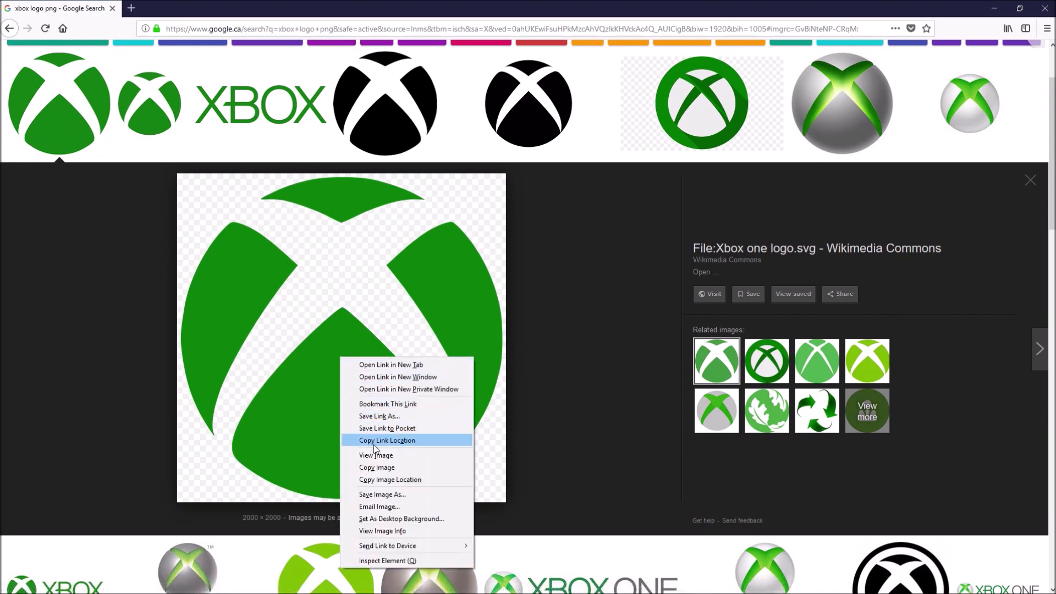
{"action": "left_click", "coordinate": [382, 495]}
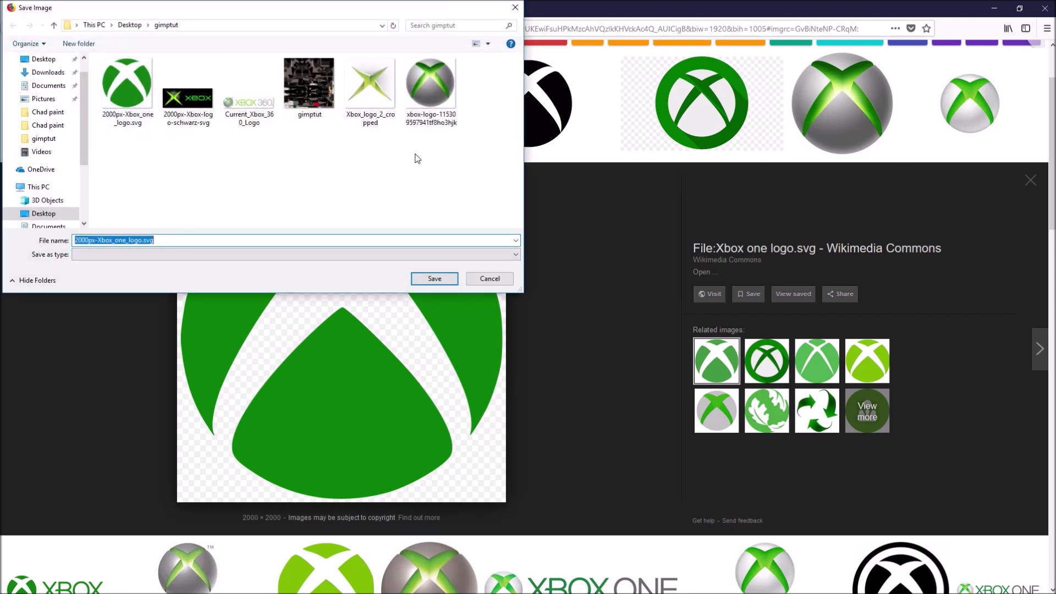
{"action": "left_click", "coordinate": [486, 279]}
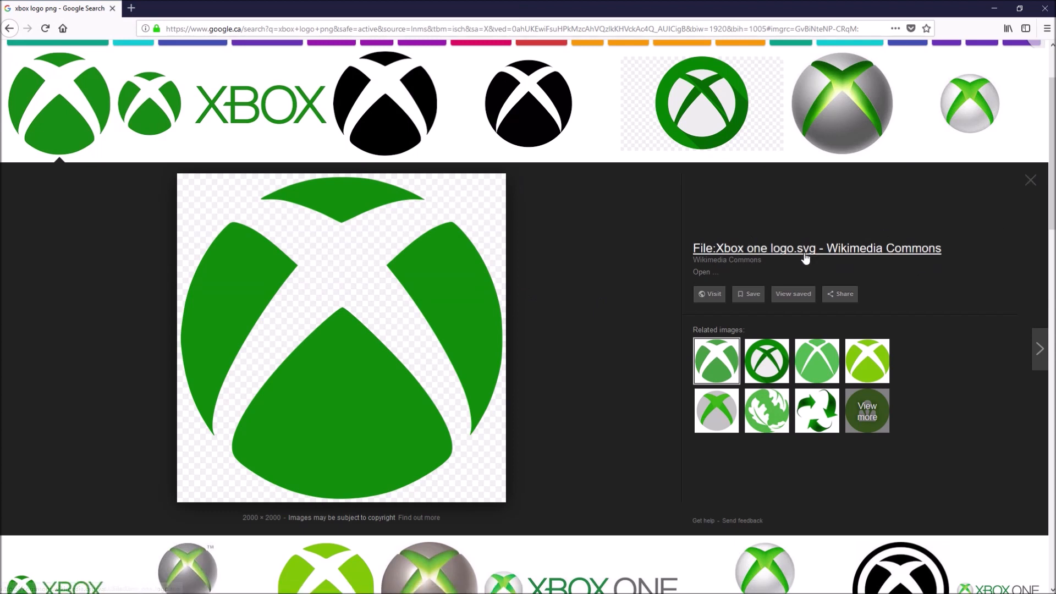
{"action": "left_click", "coordinate": [1032, 182]}
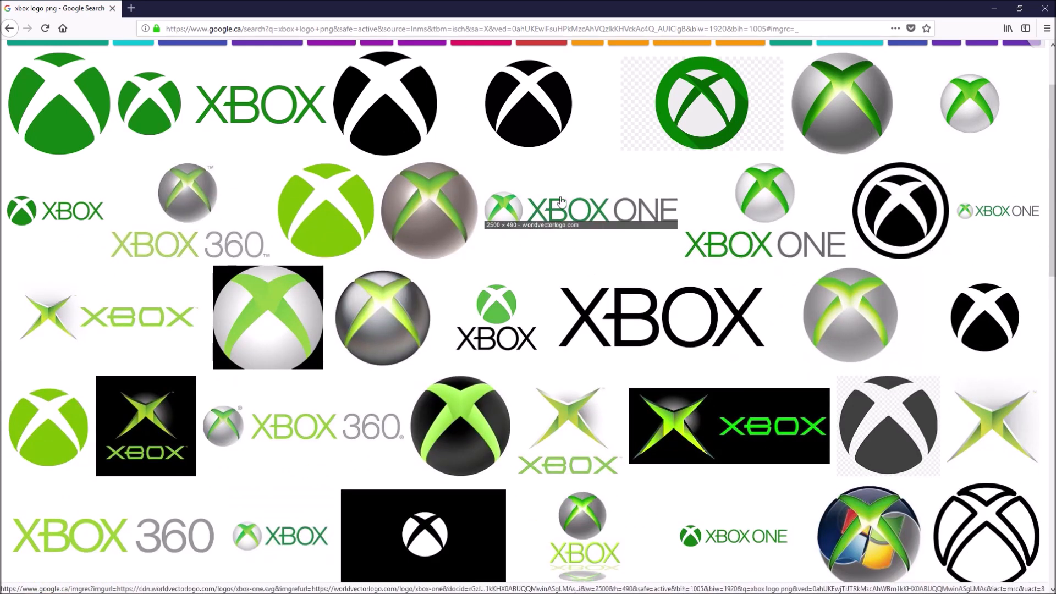
Step: Preview the wide Xbox One logo from worldvectorlogo.com, close the preview, and browse the other Xbox logo results
{"action": "left_click", "coordinate": [578, 220]}
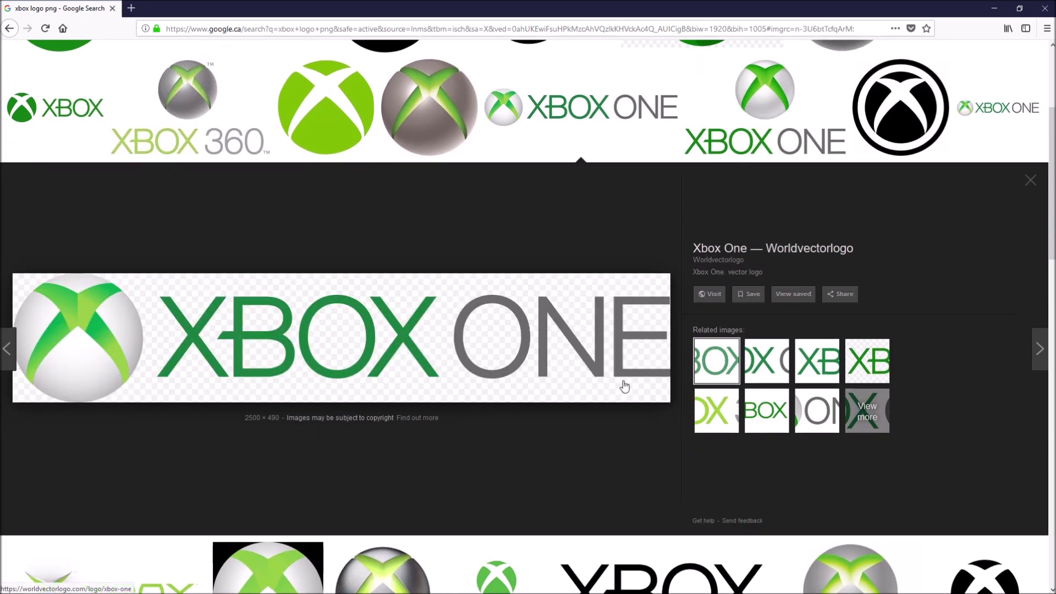
{"action": "left_click", "coordinate": [1032, 189]}
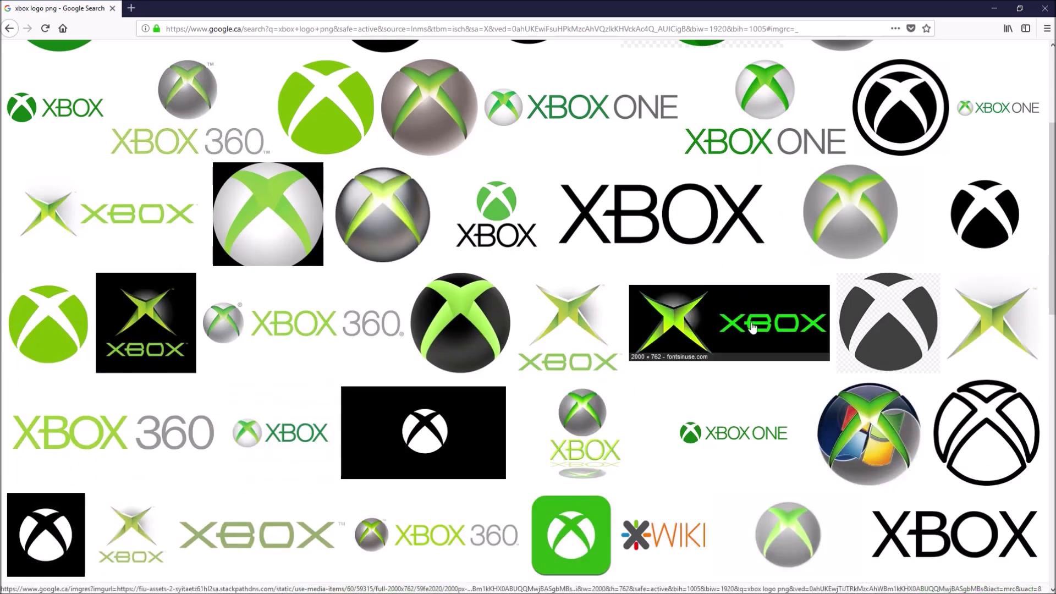
{"action": "scroll", "coordinate": [1054, 209], "scroll_direction": "up", "scroll_amount": 5}
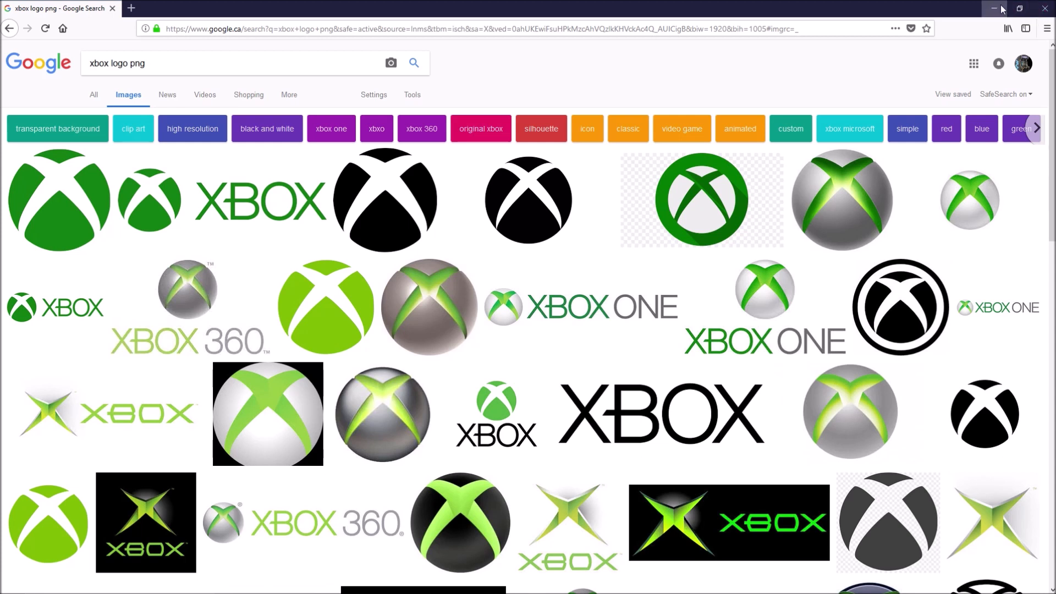
Step: Close the browser, return to GIMP, and place a shrunken gimptut folder window over a corner of the GIMP workspace
{"action": "left_click", "coordinate": [1044, 11]}
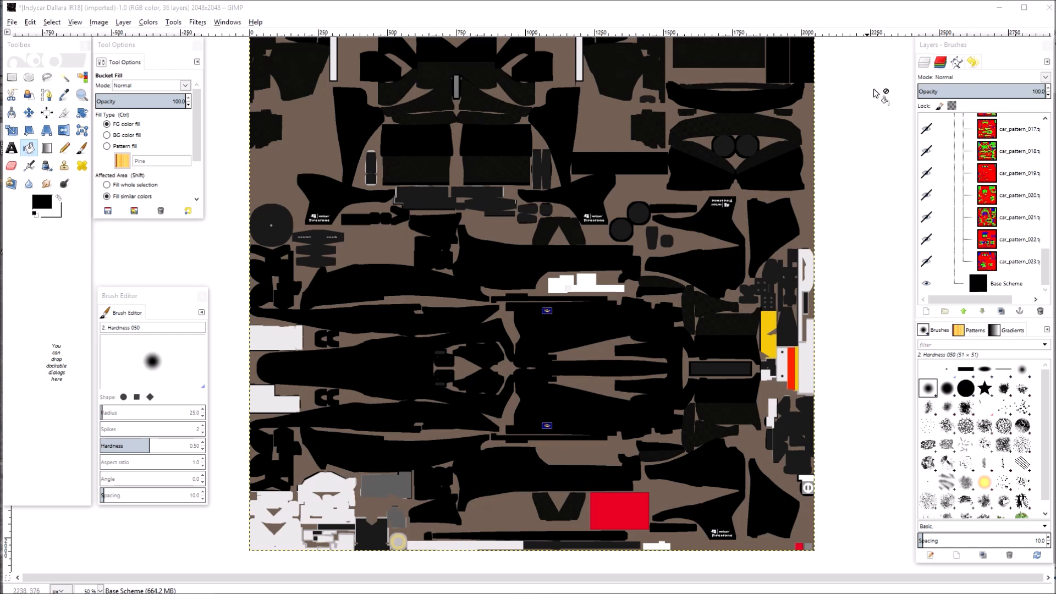
{"action": "left_click", "coordinate": [1000, 8]}
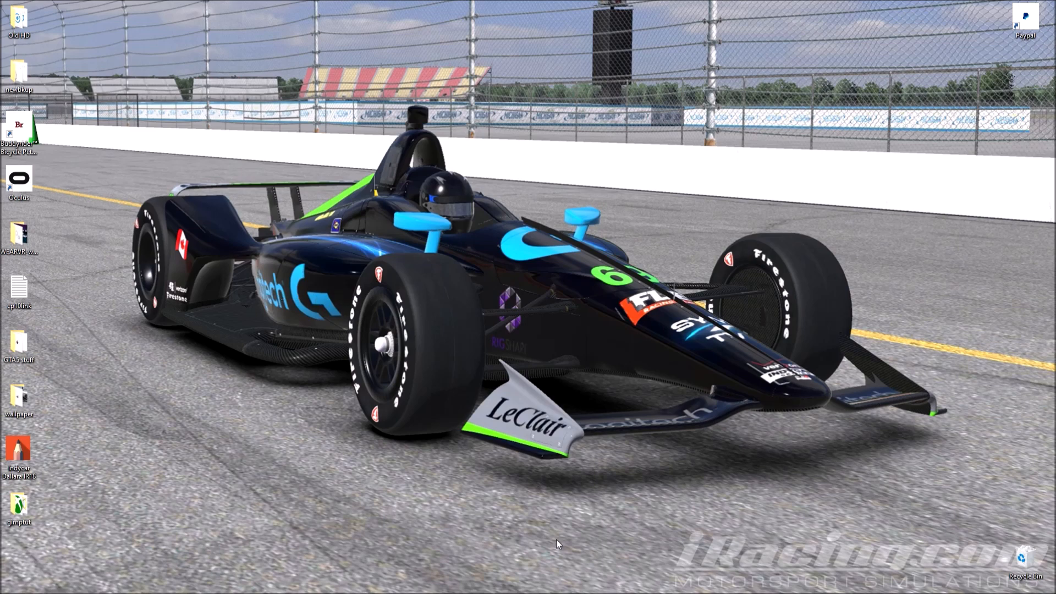
{"action": "mouse_move", "coordinate": [601, 591]}
{"action": "left_click", "coordinate": [636, 582]}
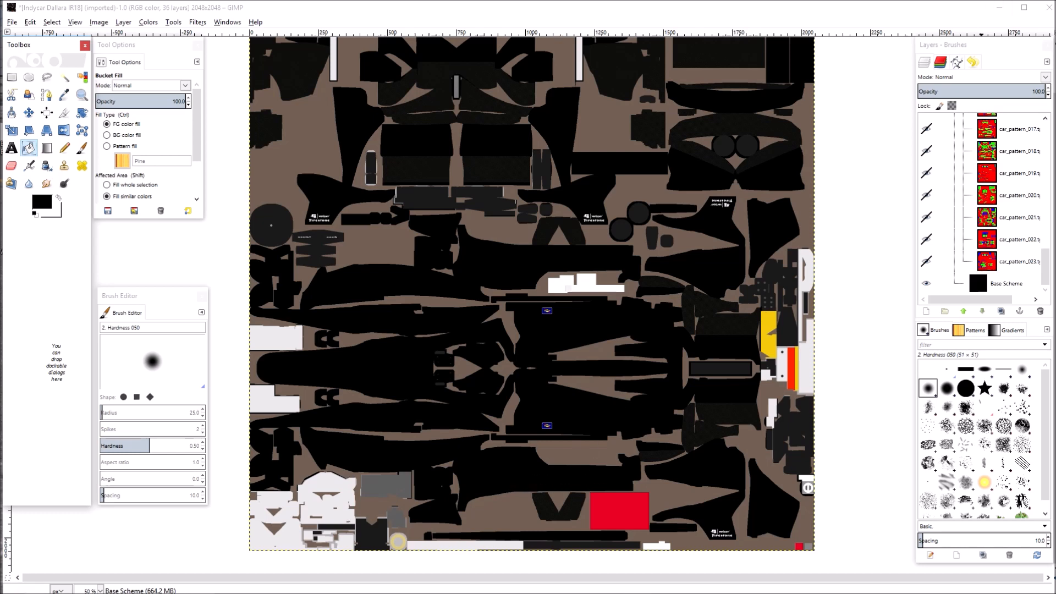
{"action": "left_click_drag", "start_coordinate": [1055, 231], "coordinate": [256, 26]}
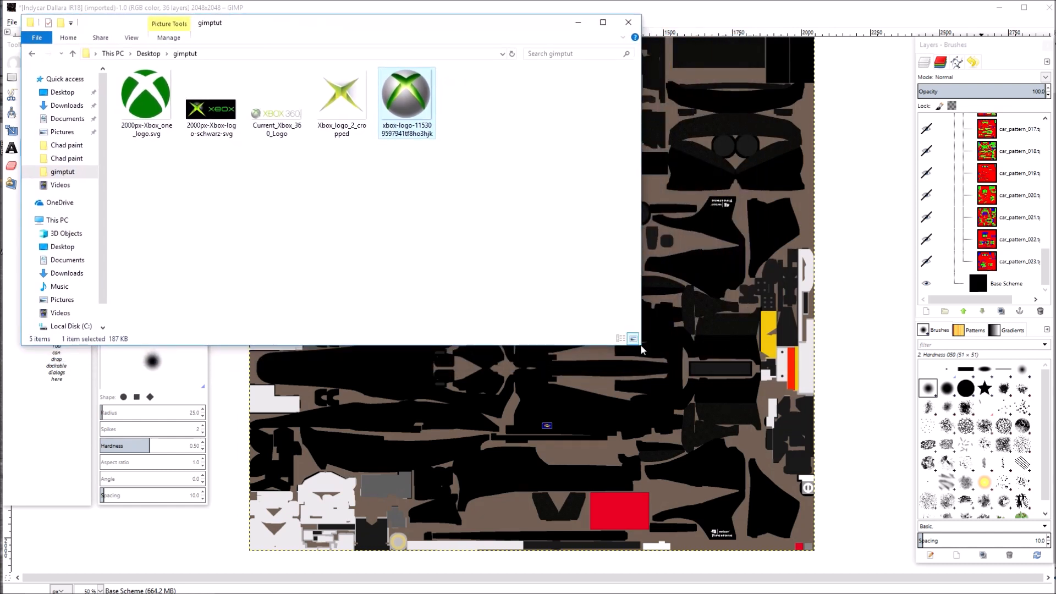
{"action": "left_click_drag", "start_coordinate": [640, 348], "coordinate": [333, 212]}
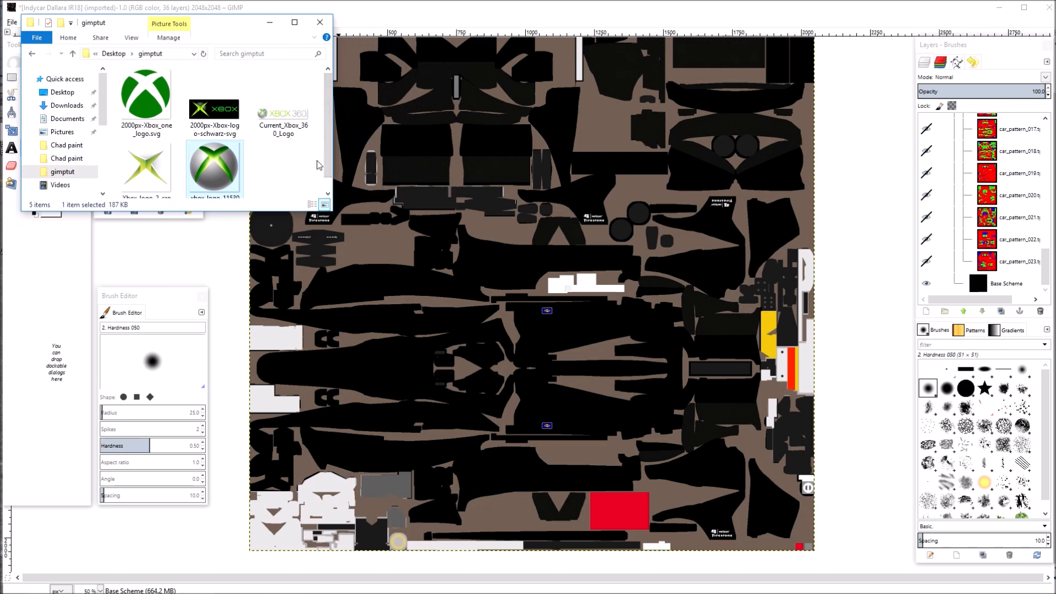
{"action": "mouse_move", "coordinate": [213, 24]}
{"action": "left_mouse_down"}
{"action": "mouse_move", "coordinate": [191, 25]}
{"action": "mouse_move", "coordinate": [196, 13]}
{"action": "left_mouse_up"}
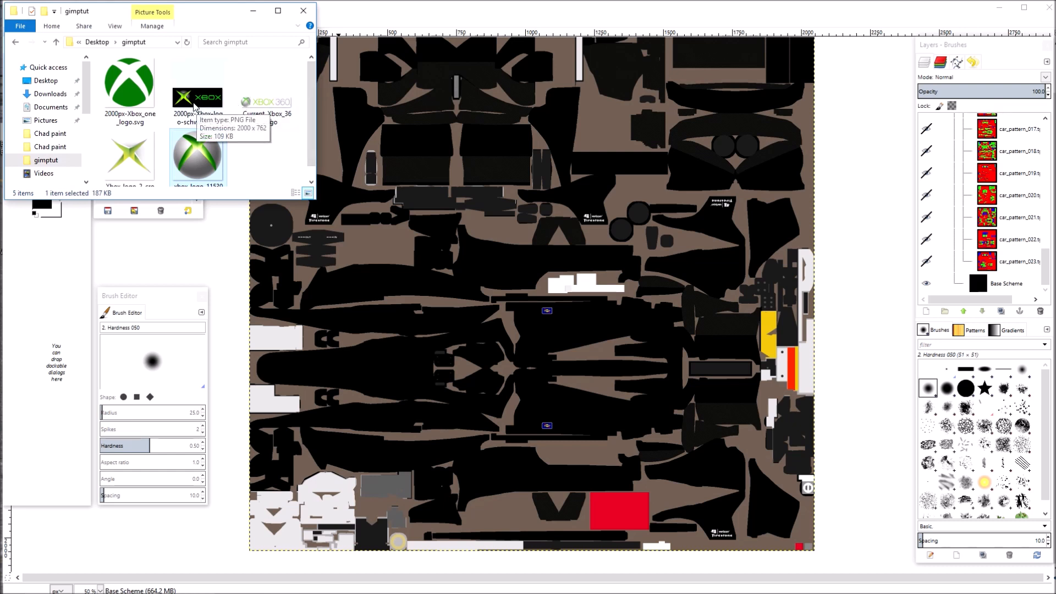
Step: Import 2000px-Xbox-logo-schwarz-svg from the gimptut folder as a layer and move the logo down onto the lower black side panel
{"action": "left_click_drag", "start_coordinate": [193, 106], "coordinate": [507, 473]}
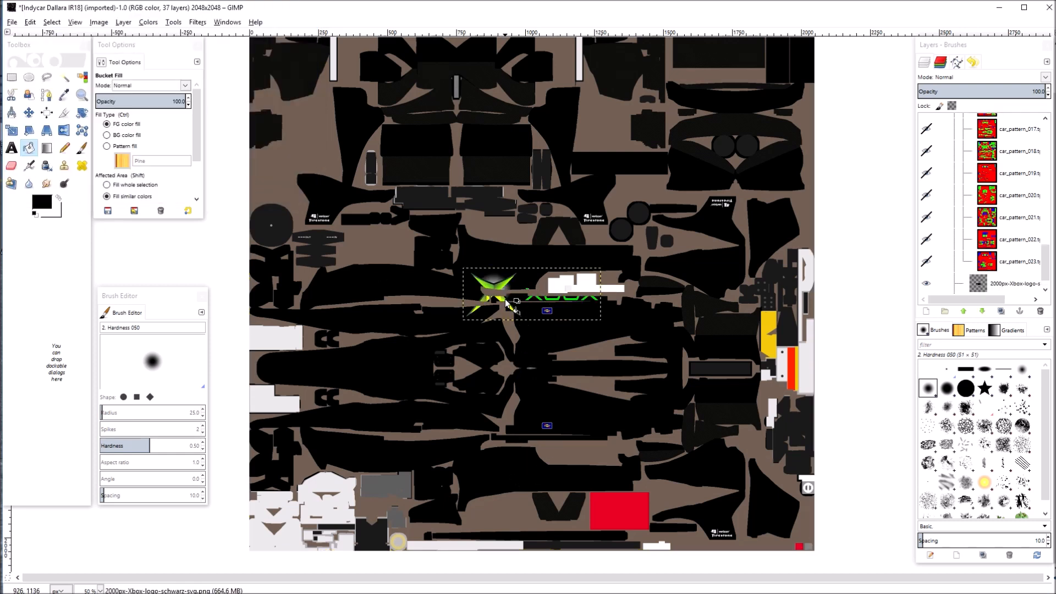
{"action": "left_click", "coordinate": [29, 113]}
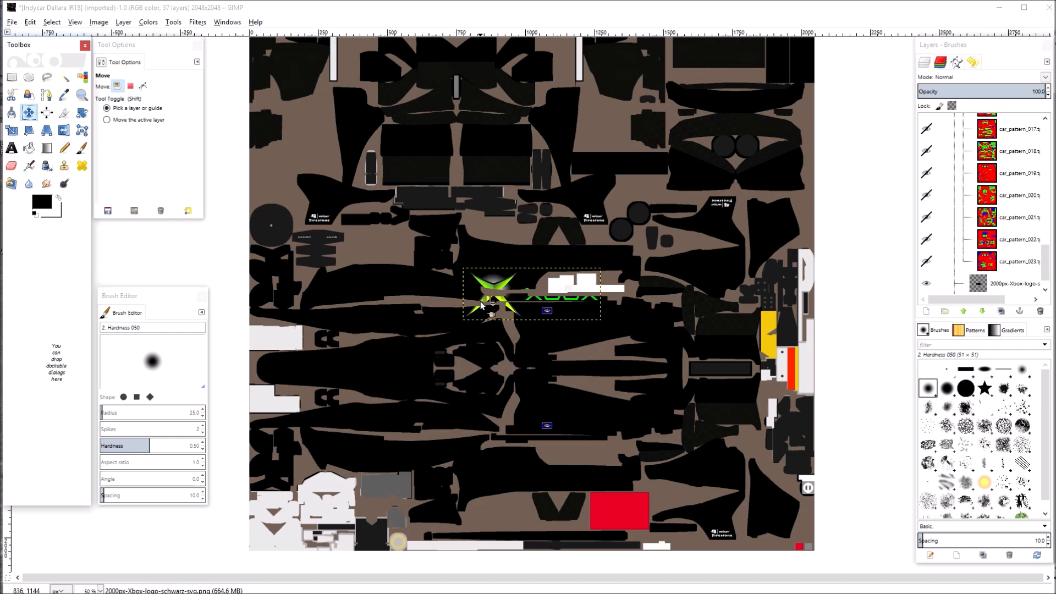
{"action": "left_click_drag", "start_coordinate": [443, 292], "coordinate": [443, 477]}
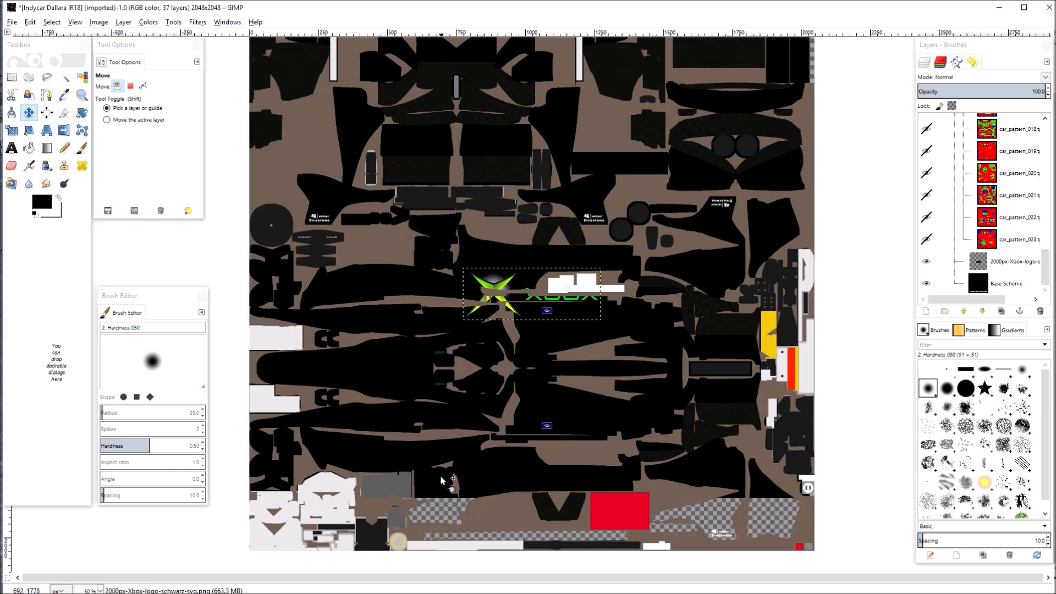
{"action": "left_click", "coordinate": [30, 22]}
{"action": "left_click", "coordinate": [40, 36]}
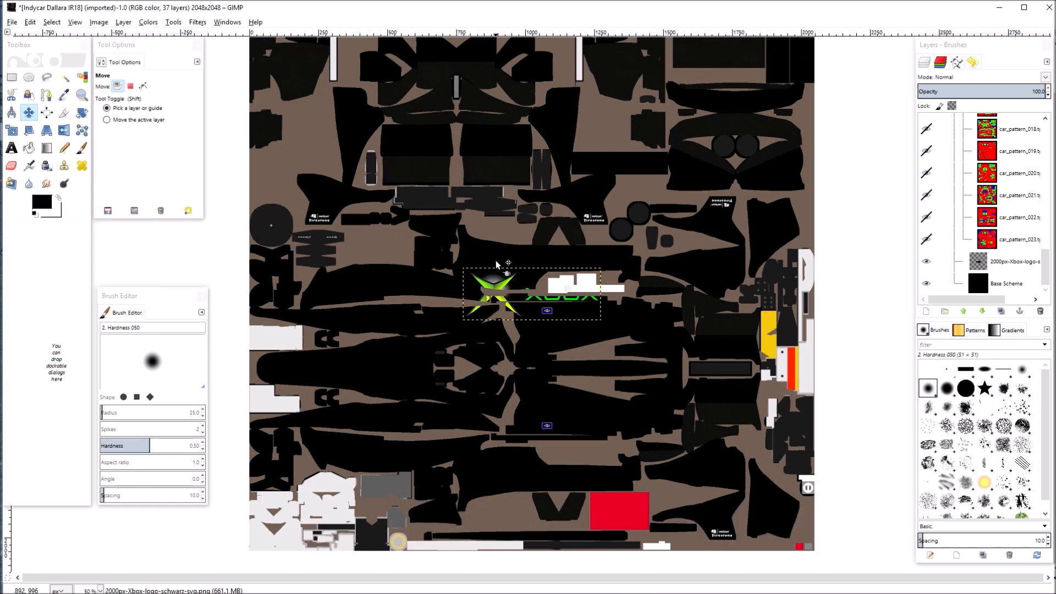
{"action": "left_click_drag", "start_coordinate": [499, 286], "coordinate": [508, 467]}
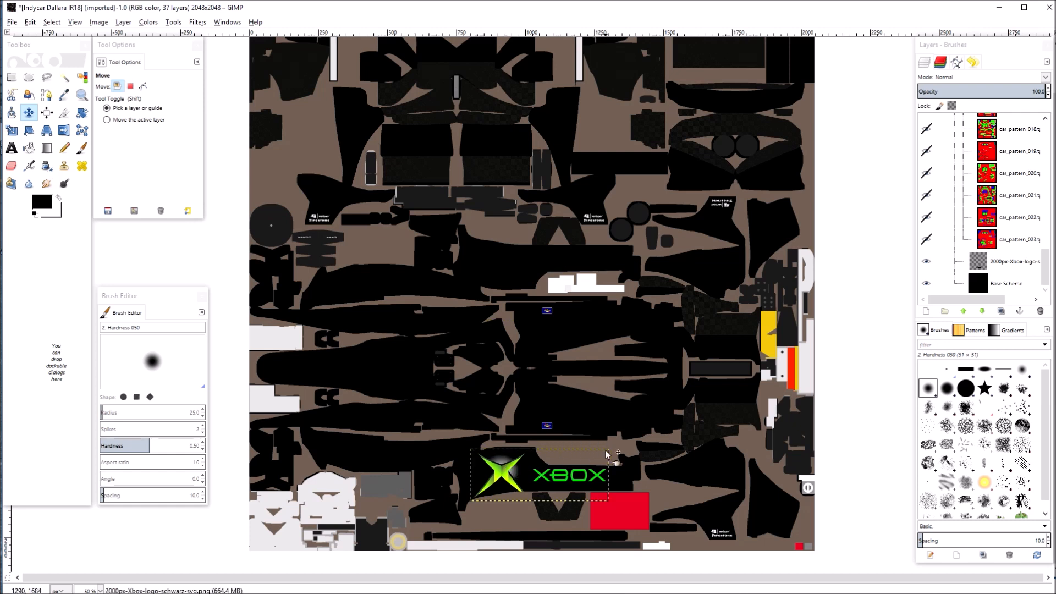
Step: Scale the Xbox logo layer to 343 × 131 px with Keep aspect enabled
{"action": "left_click", "coordinate": [12, 131]}
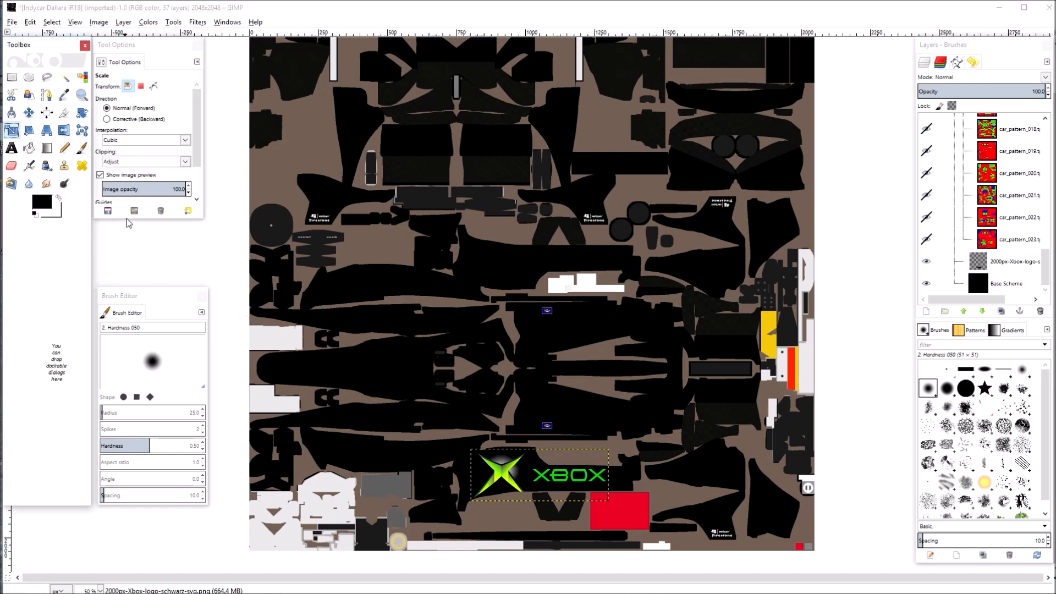
{"action": "left_click_drag", "start_coordinate": [126, 220], "coordinate": [115, 281]}
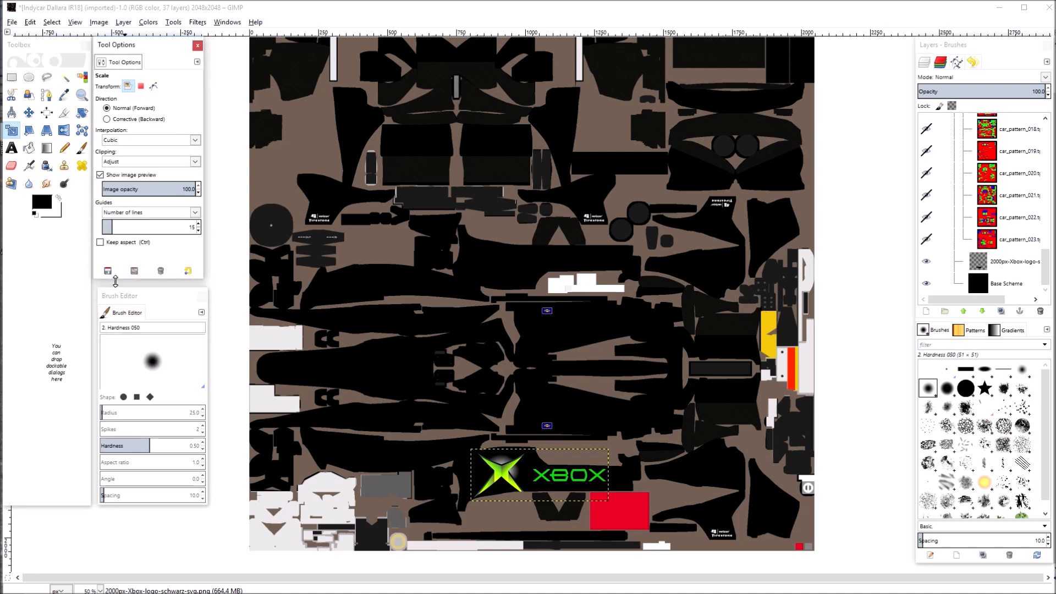
{"action": "left_click", "coordinate": [100, 242]}
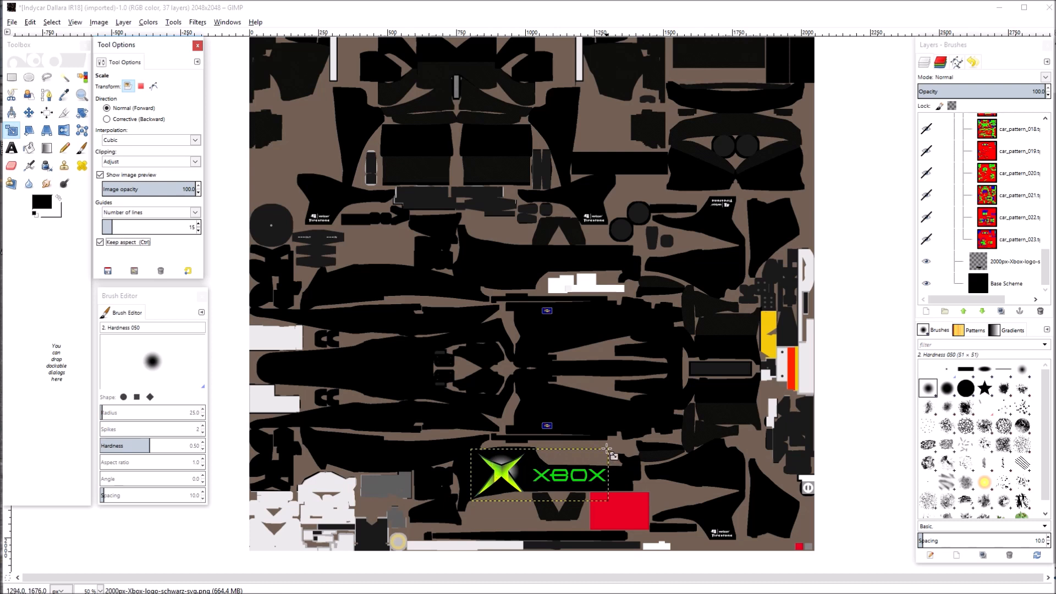
{"action": "key", "text": "Tab"}
{"action": "left_click", "coordinate": [605, 450]}
{"action": "left_click_drag", "start_coordinate": [610, 451], "coordinate": [574, 466]}
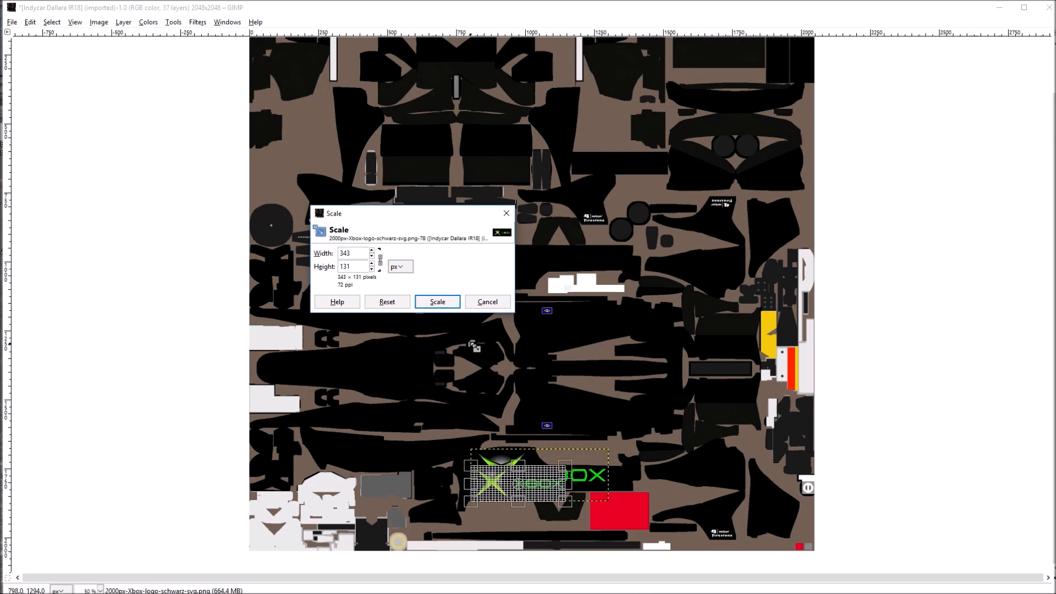
{"action": "left_click", "coordinate": [438, 302]}
{"action": "key", "text": "Tab"}
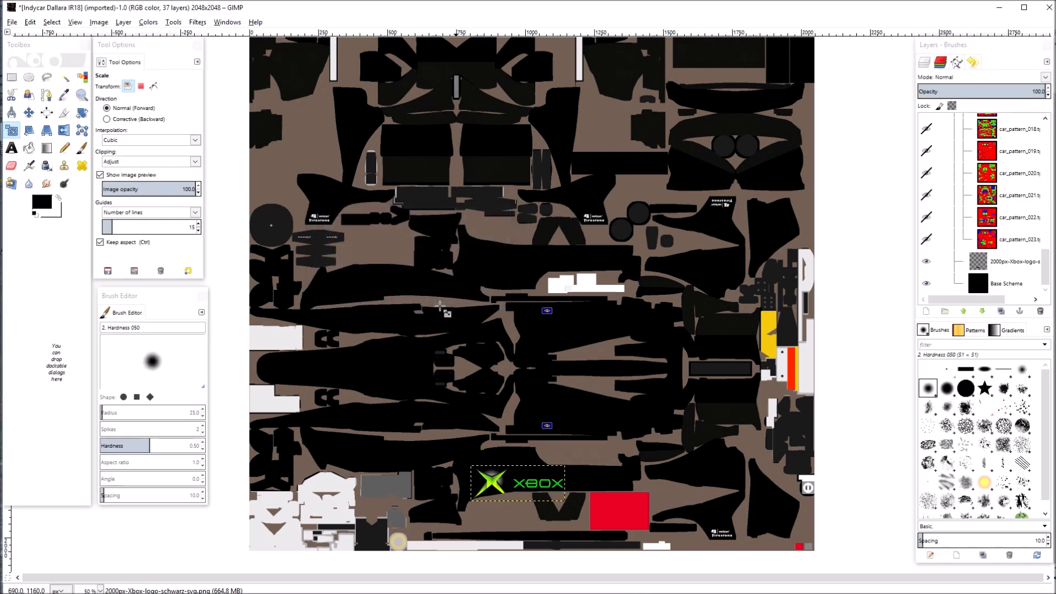
Step: Move the scaled Xbox logo slightly up and right on the lower black side panel
{"action": "left_click", "coordinate": [30, 114]}
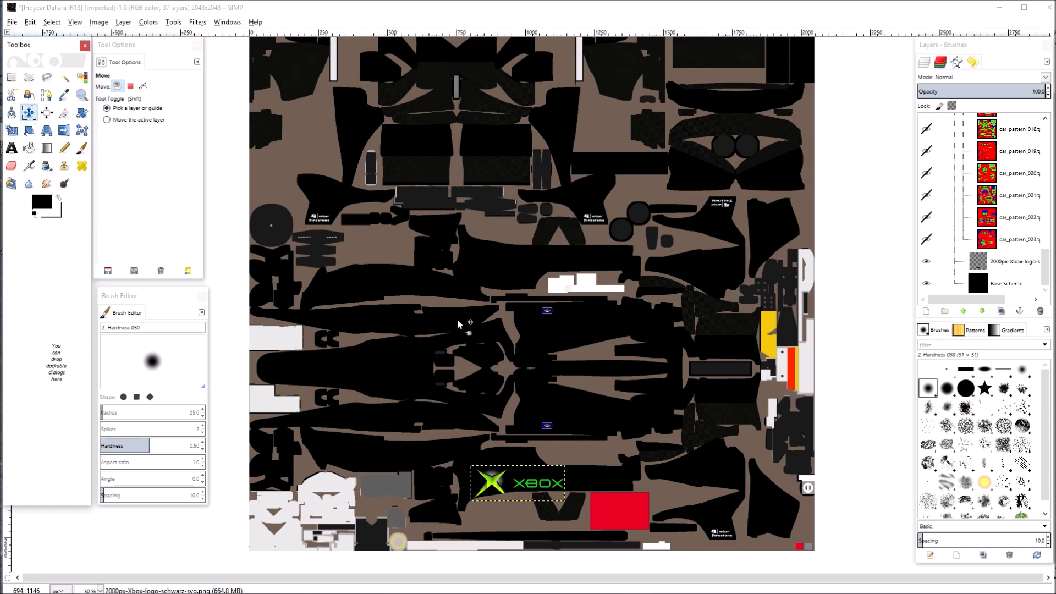
{"action": "left_click_drag", "start_coordinate": [493, 484], "coordinate": [507, 477]}
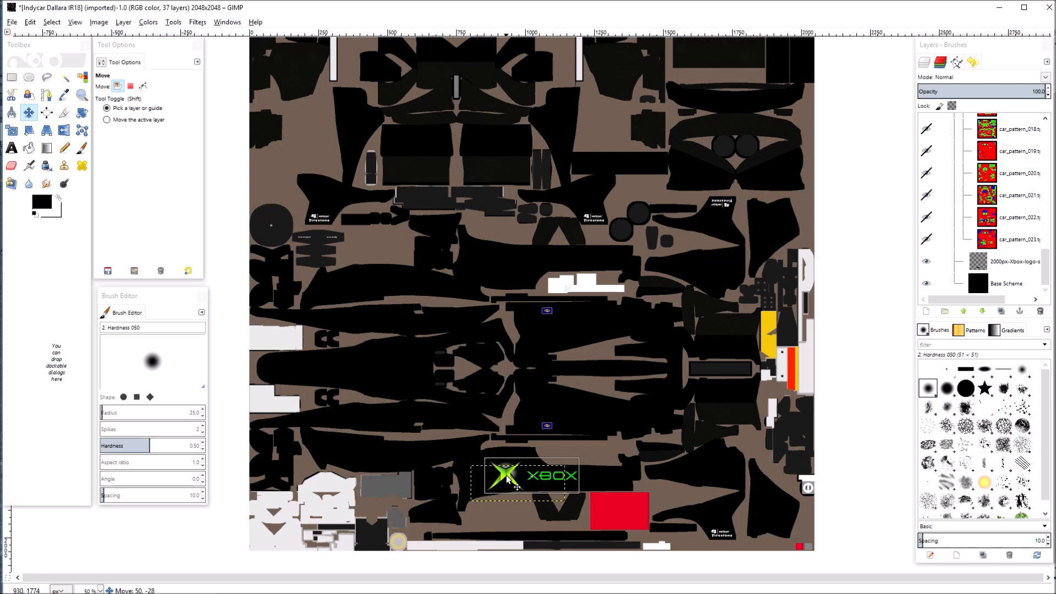
{"action": "left_click_drag", "start_coordinate": [506, 476], "coordinate": [506, 479]}
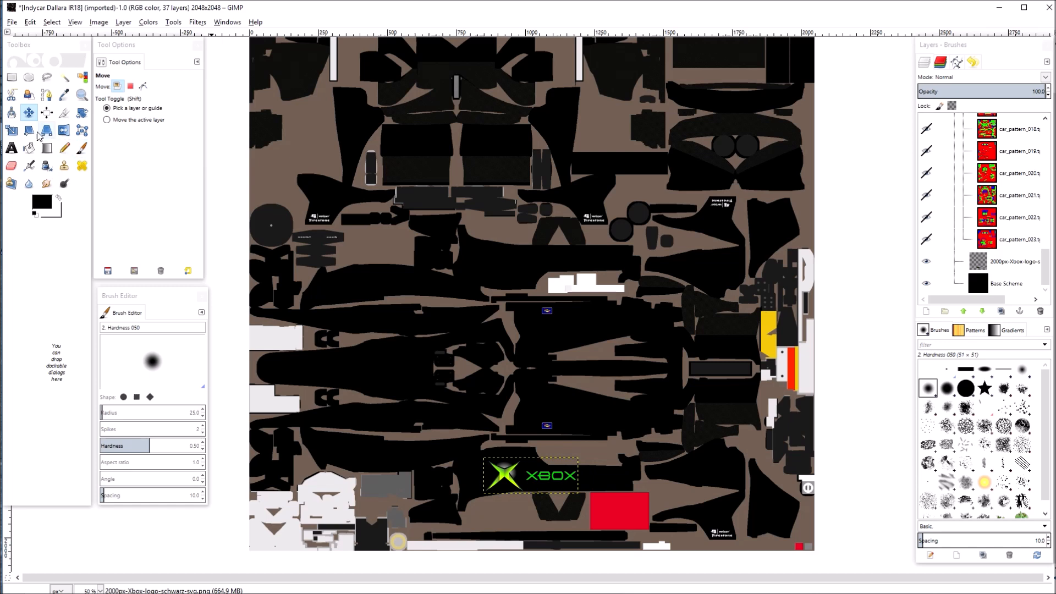
Step: Scale the Xbox logo down further with its proportions kept, and reposition it within the lower black side panel
{"action": "left_click", "coordinate": [12, 130]}
{"action": "left_click", "coordinate": [572, 473]}
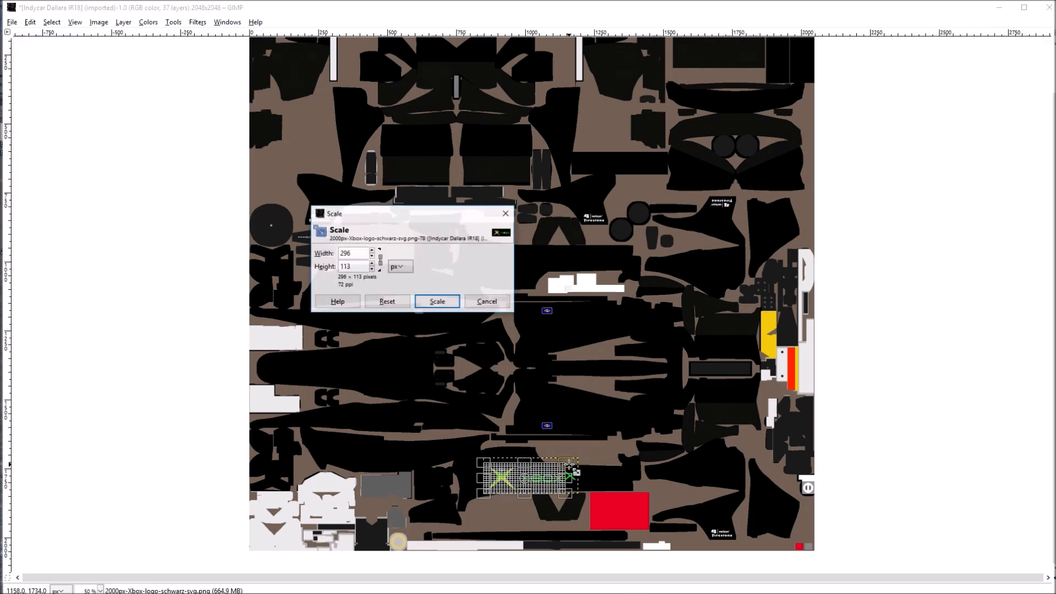
{"action": "left_click", "coordinate": [440, 302]}
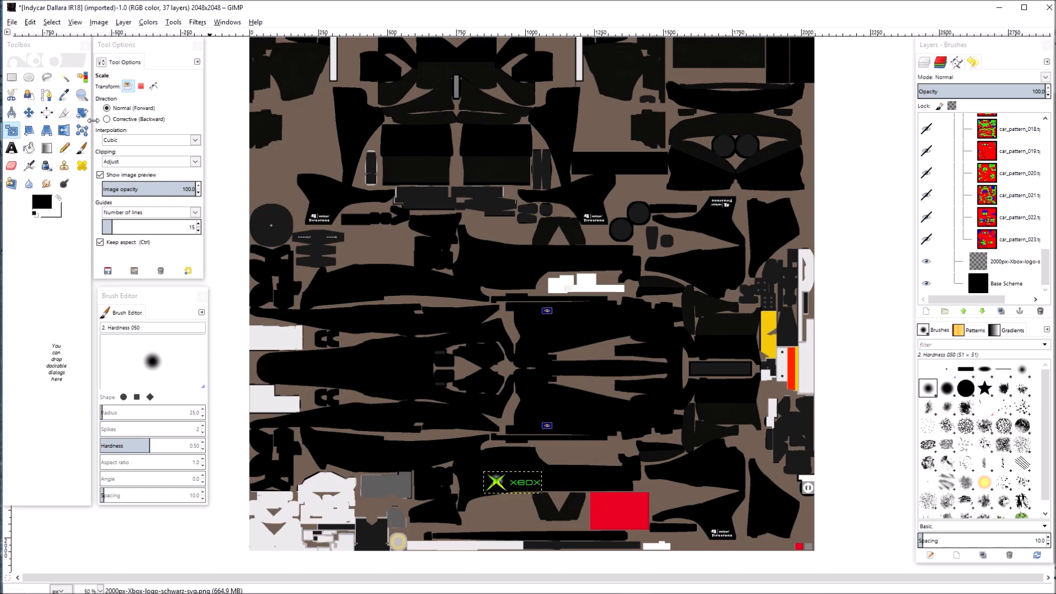
{"action": "left_click", "coordinate": [28, 112]}
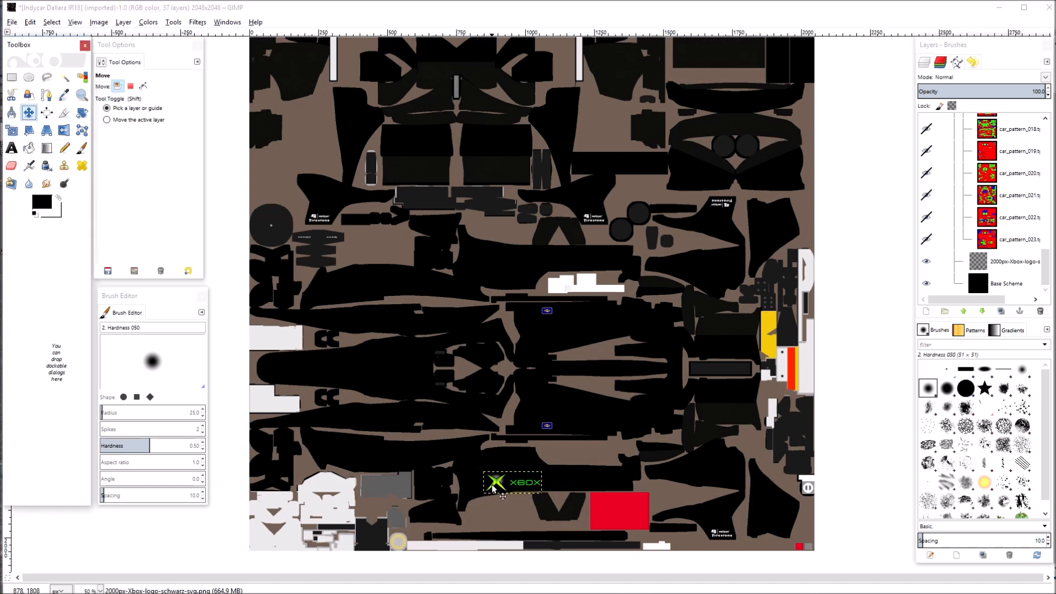
{"action": "left_click_drag", "start_coordinate": [496, 484], "coordinate": [517, 478]}
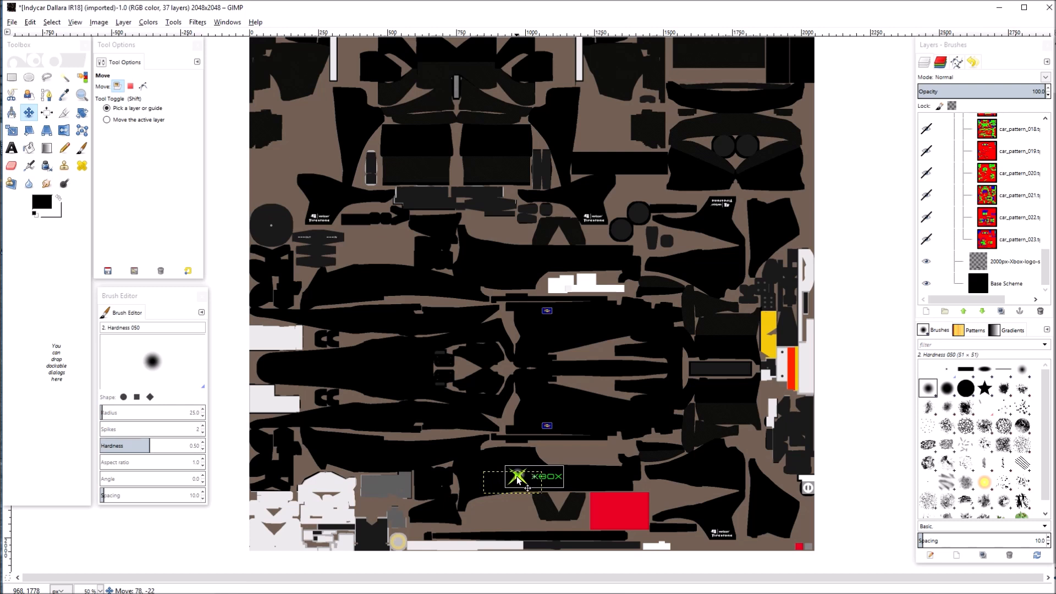
{"action": "left_click_drag", "start_coordinate": [518, 480], "coordinate": [518, 480]}
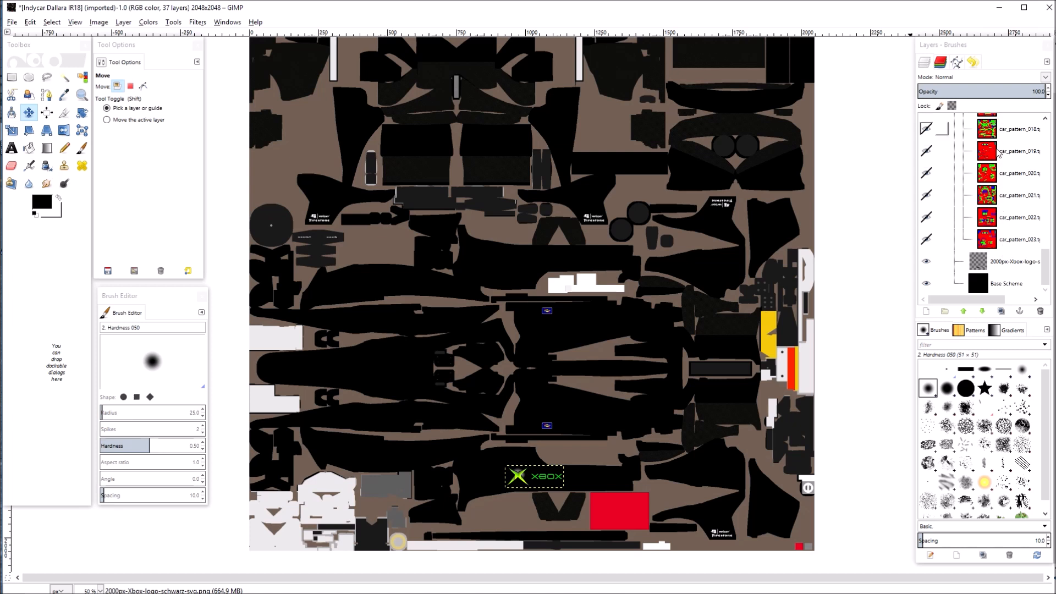
Step: Toggle the Xbox logo layer's visibility off and on, and show the Numbers layer in the Turn Off Before Exporting group
{"action": "left_click", "coordinate": [929, 269]}
{"action": "left_click", "coordinate": [929, 267]}
{"action": "left_click", "coordinate": [929, 267]}
{"action": "left_click", "coordinate": [928, 267]}
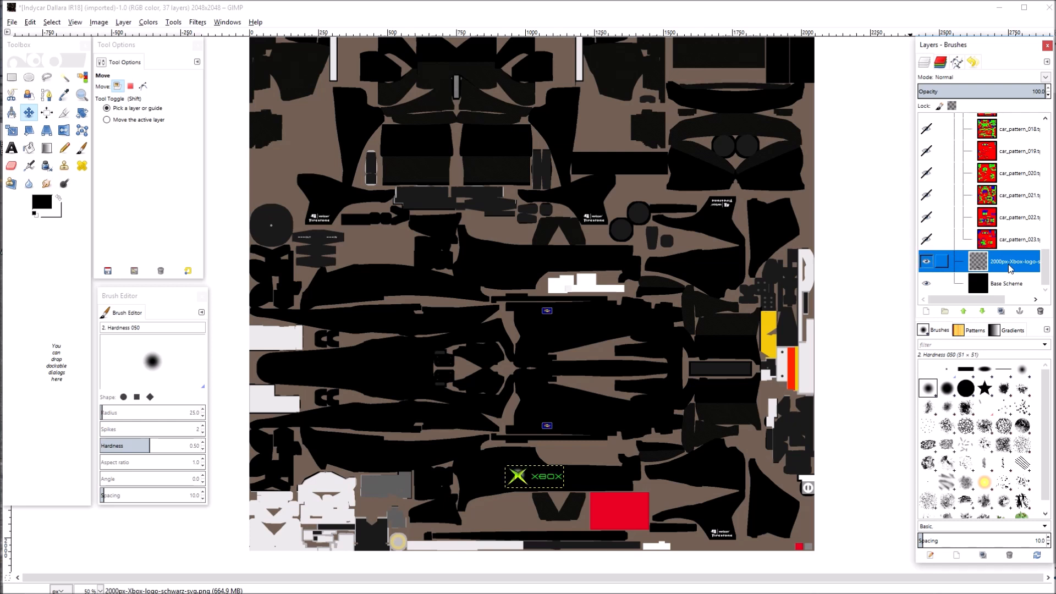
{"action": "scroll", "coordinate": [1041, 182], "scroll_direction": "up", "scroll_amount": 15}
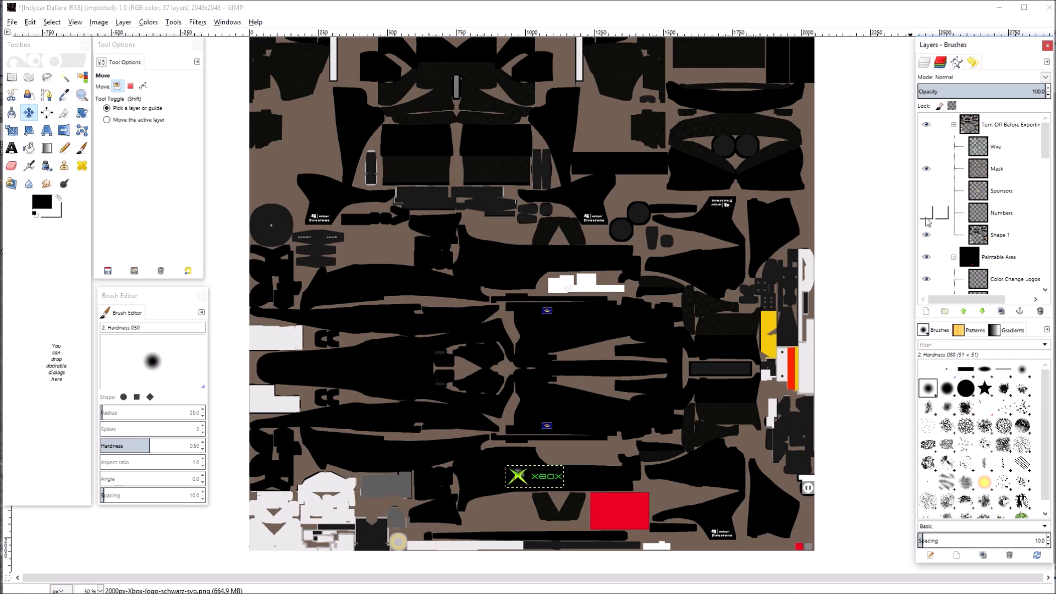
{"action": "left_click", "coordinate": [927, 214]}
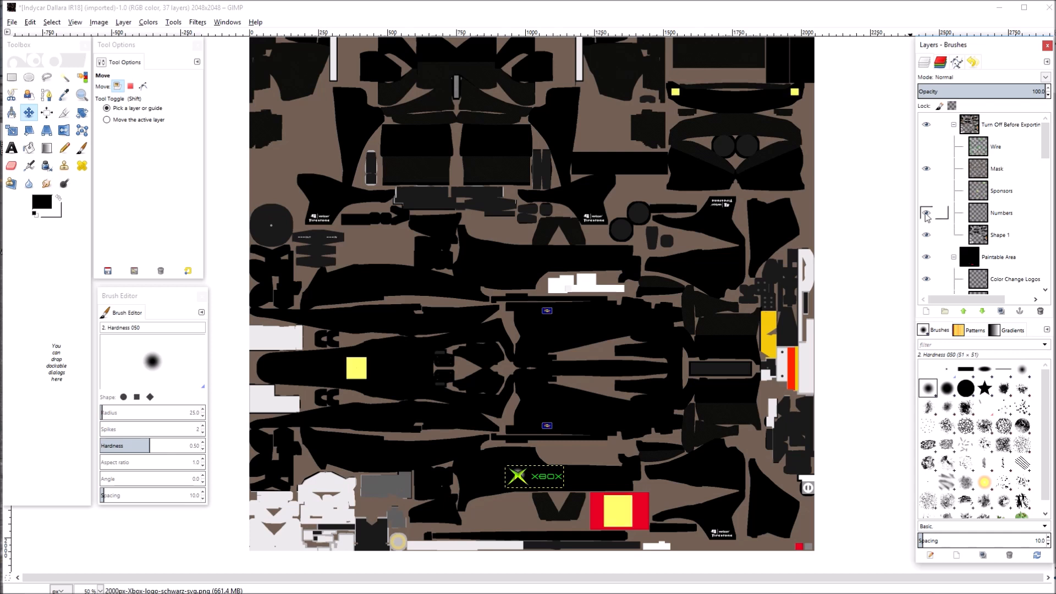
Step: Duplicate the Xbox logo layer and move the copy up onto the matching upper black side panel
{"action": "left_click_drag", "start_coordinate": [1044, 154], "coordinate": [1043, 290]}
{"action": "right_click", "coordinate": [1002, 268]}
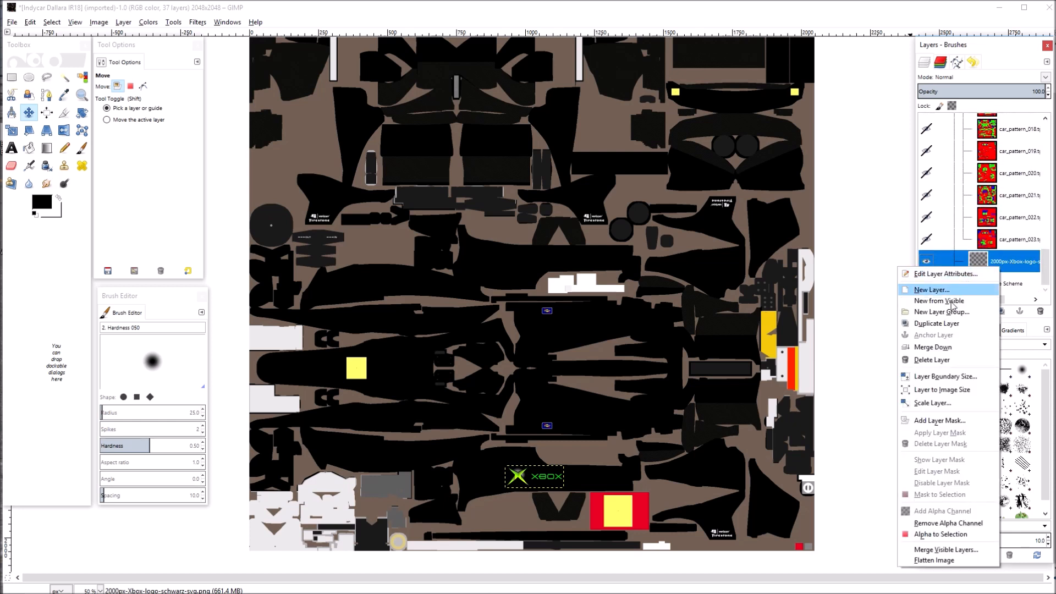
{"action": "left_click", "coordinate": [942, 324]}
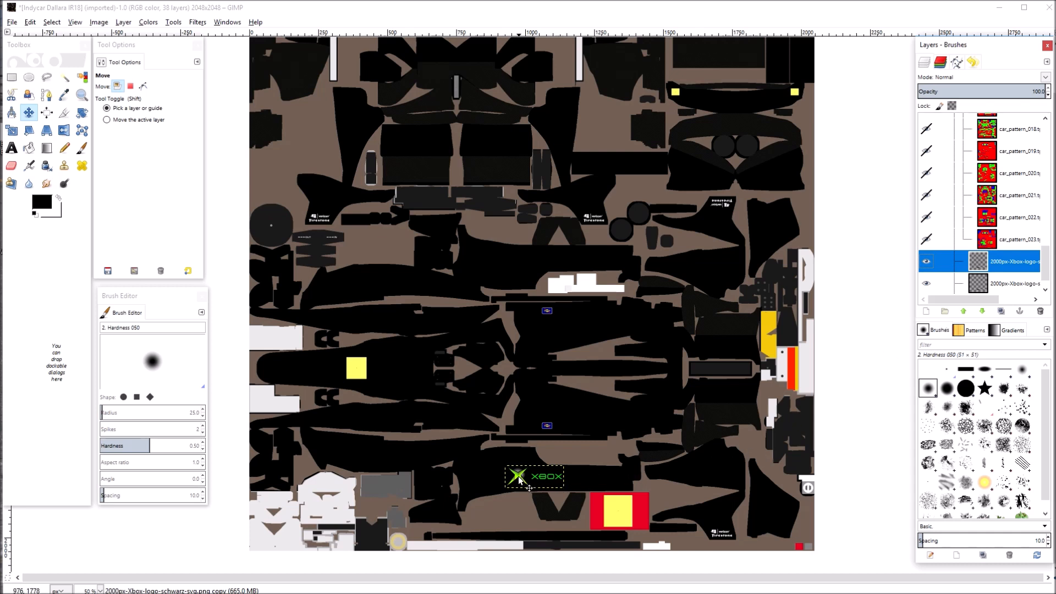
{"action": "left_click_drag", "start_coordinate": [518, 477], "coordinate": [499, 257]}
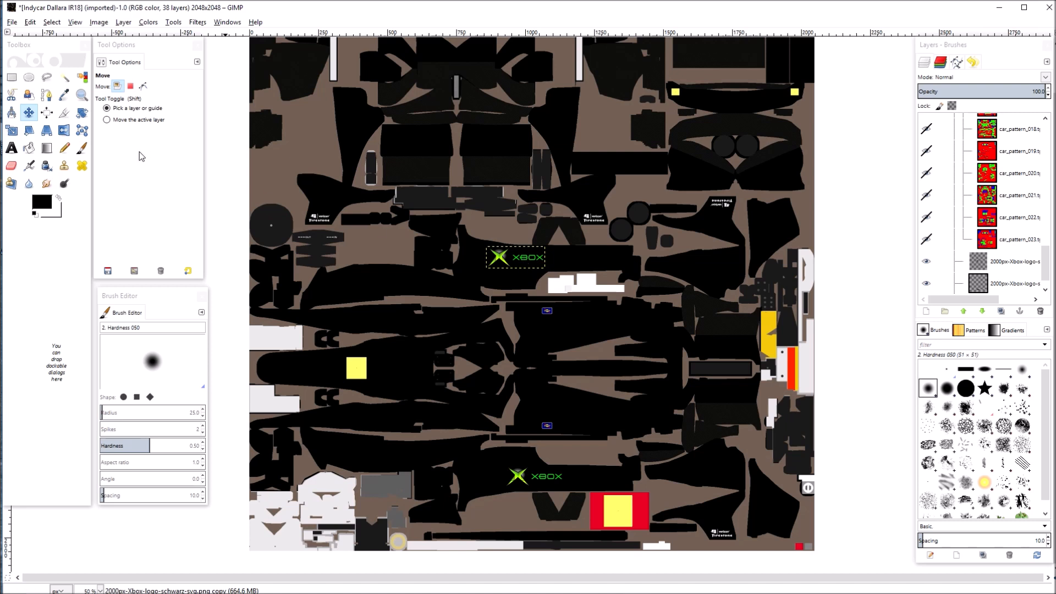
Step: Rotate the upper Xbox logo copy about 180 degrees and shift it slightly right on the upper black side panel
{"action": "left_click", "coordinate": [82, 114]}
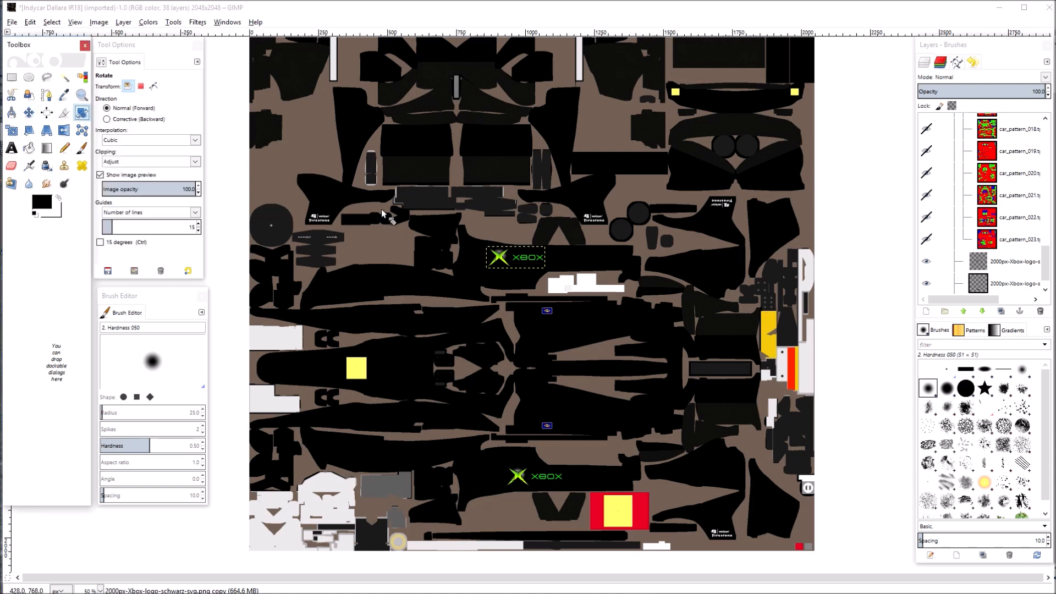
{"action": "left_click", "coordinate": [493, 263]}
{"action": "left_click_drag", "start_coordinate": [493, 263], "coordinate": [548, 253]}
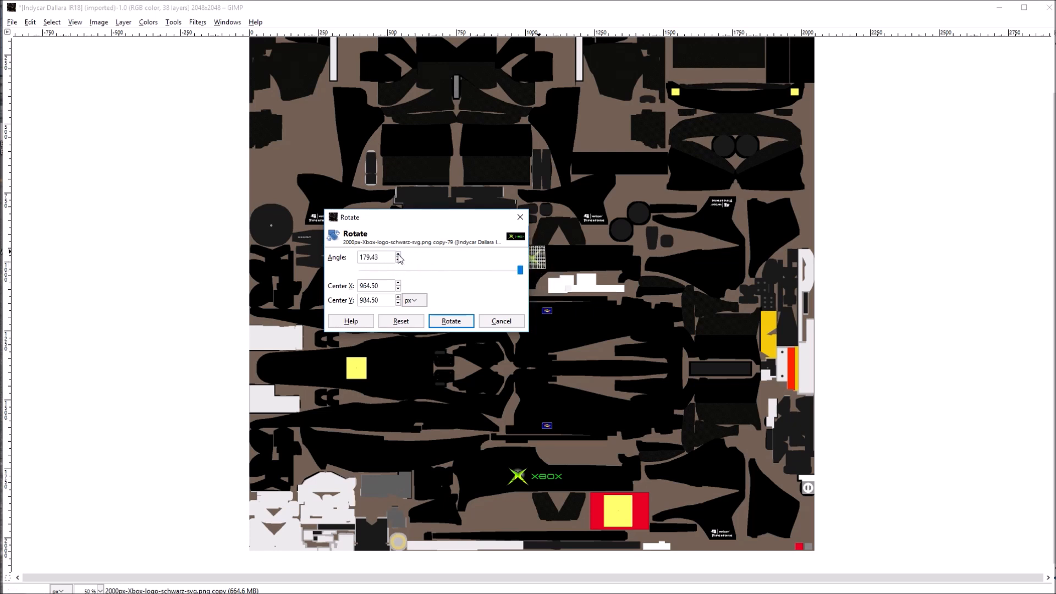
{"action": "left_click", "coordinate": [445, 321]}
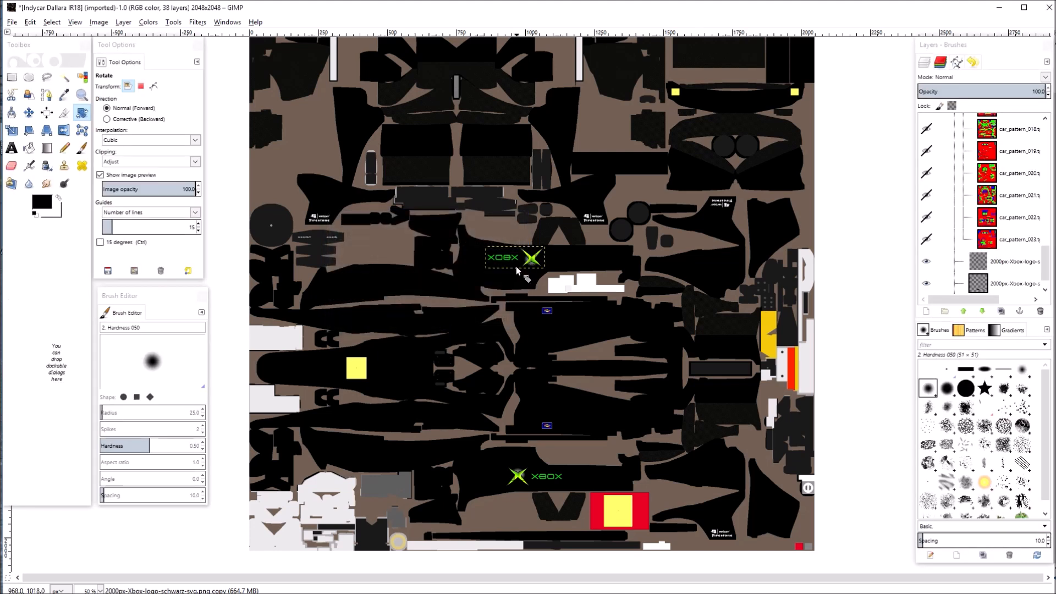
{"action": "left_click", "coordinate": [28, 112]}
{"action": "left_click_drag", "start_coordinate": [528, 265], "coordinate": [543, 264]}
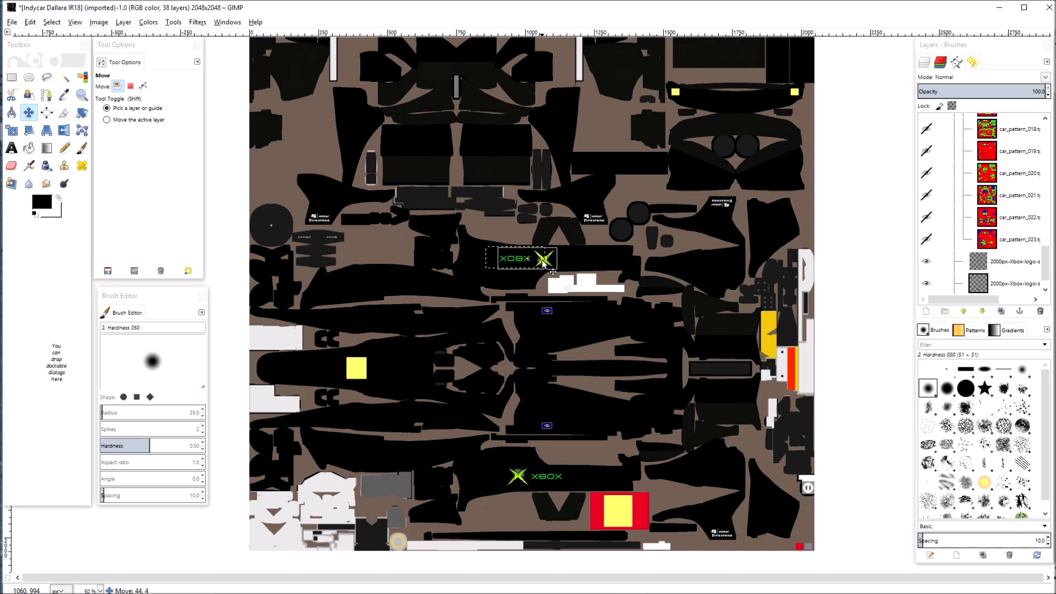
{"action": "left_click_drag", "start_coordinate": [543, 263], "coordinate": [548, 264]}
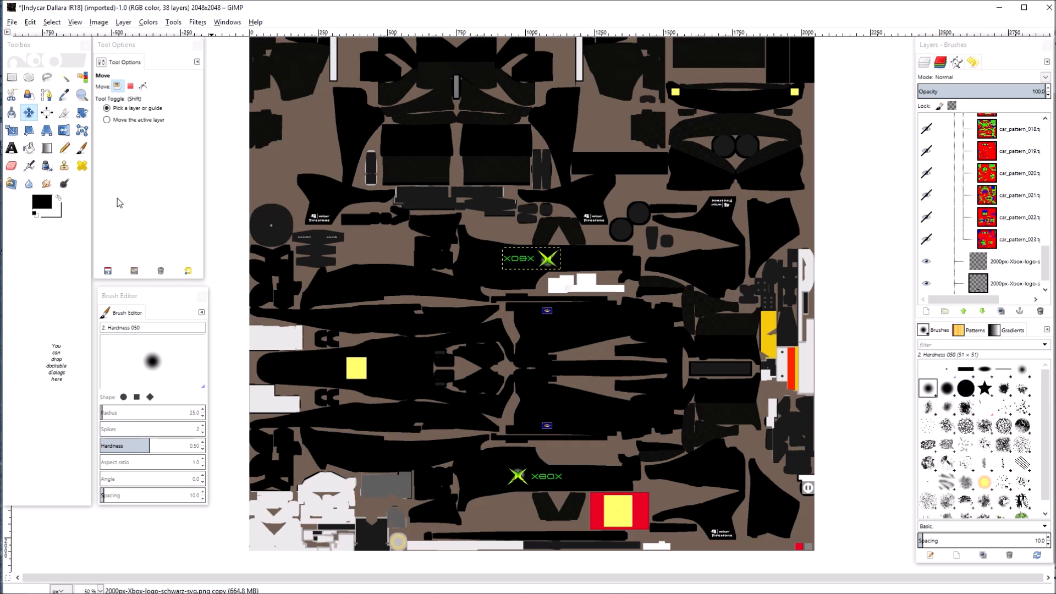
Step: Import Current_Xbox_360_Logo from the gimptut folder as a layer and scale it to 324 × 66 px with its proportions kept
{"action": "left_click", "coordinate": [283, 584]}
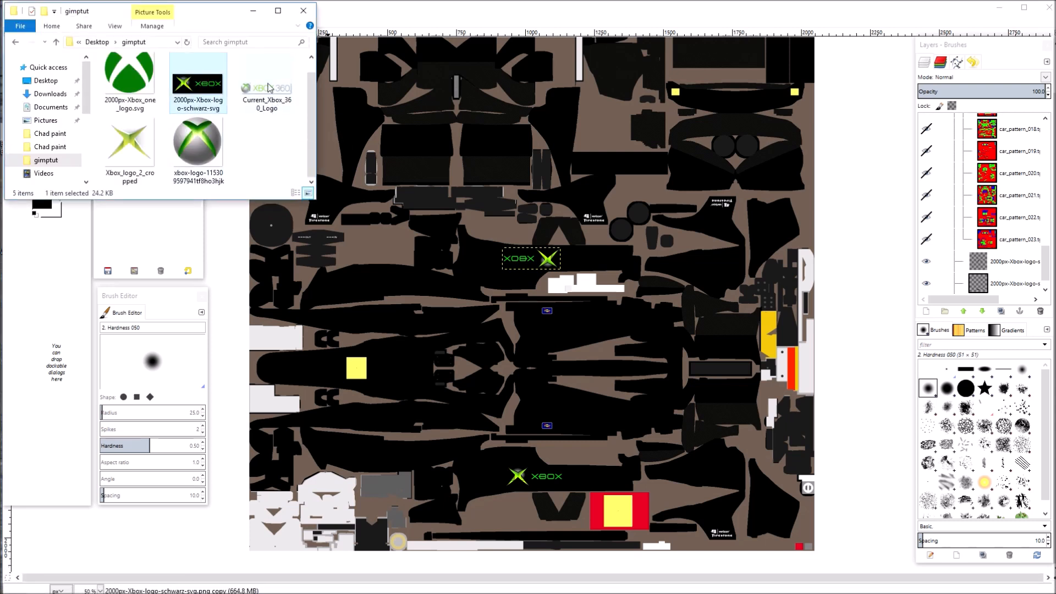
{"action": "left_click_drag", "start_coordinate": [266, 94], "coordinate": [362, 458]}
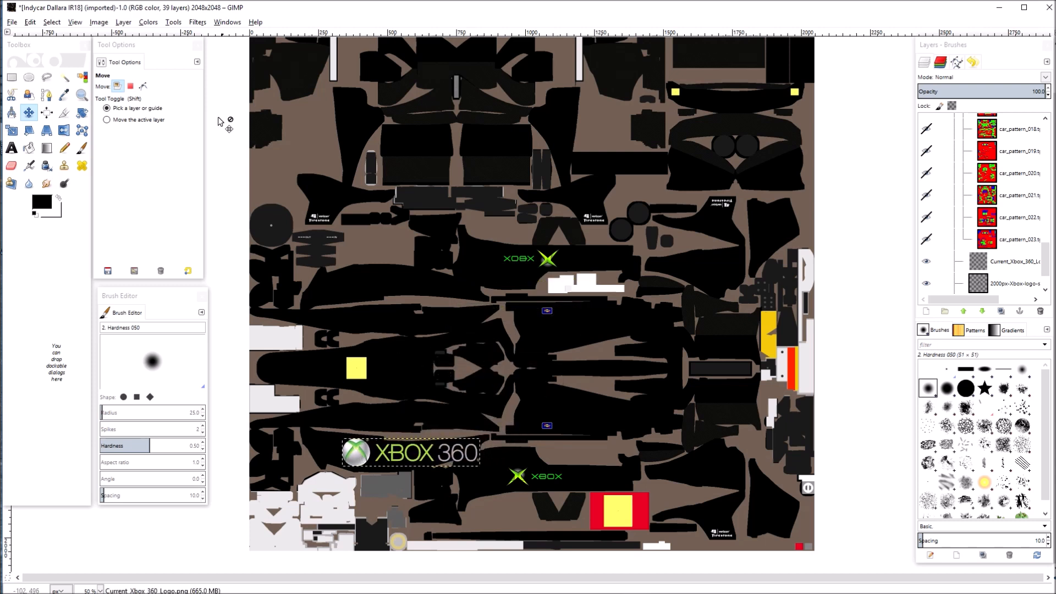
{"action": "left_click", "coordinate": [16, 132]}
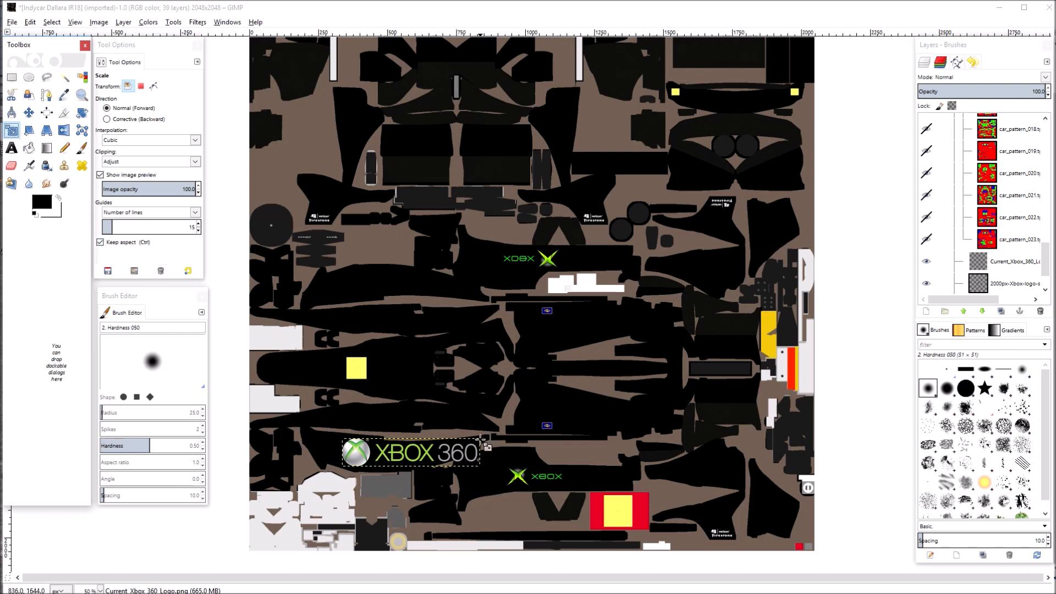
{"action": "key", "text": "Tab"}
{"action": "left_click_drag", "start_coordinate": [484, 440], "coordinate": [461, 454]}
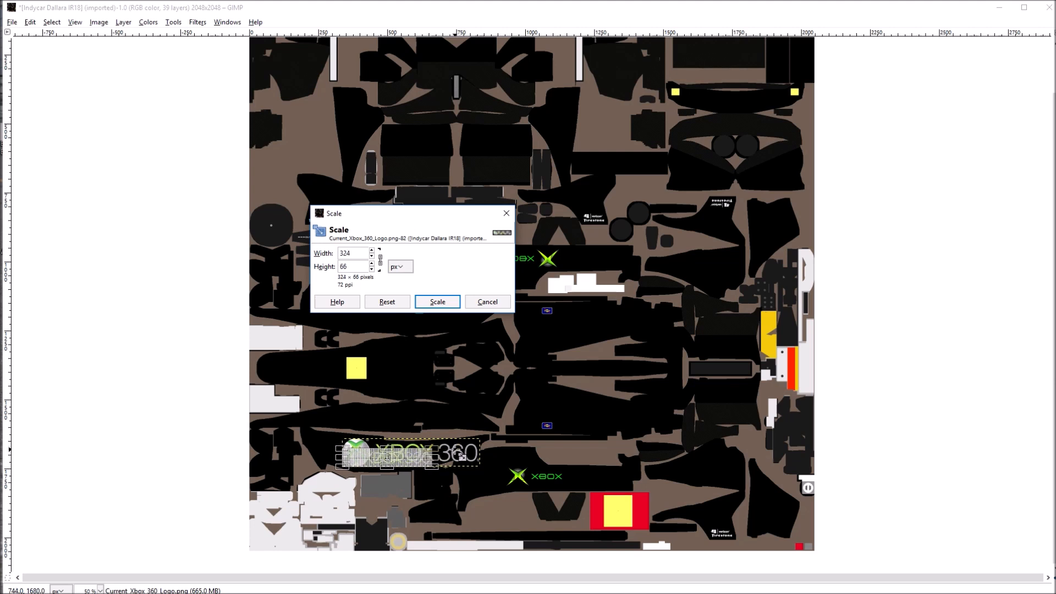
{"action": "left_click", "coordinate": [445, 302]}
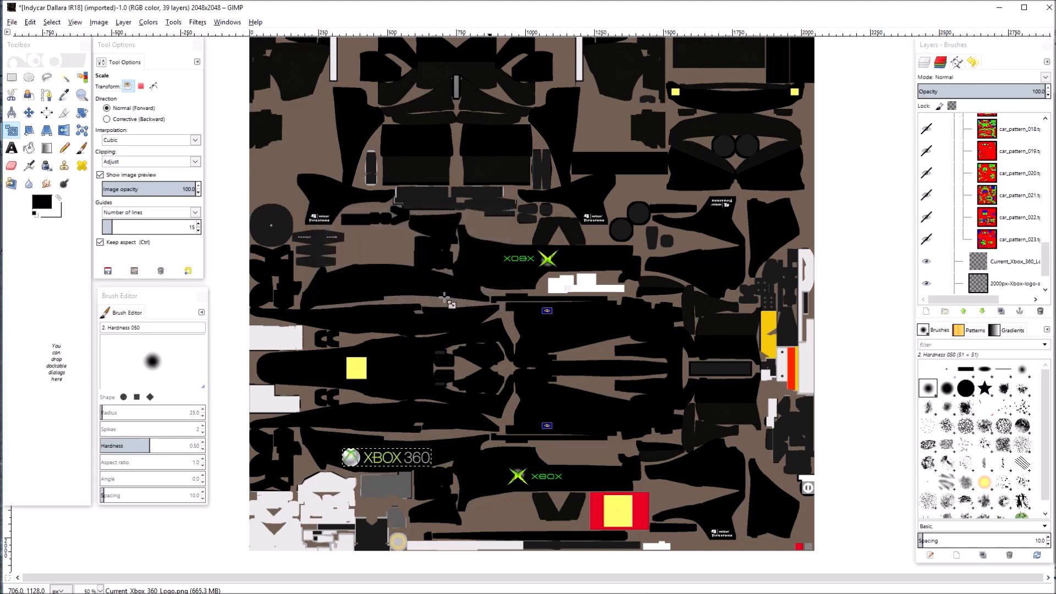
Step: Place the Xbox 360 logo temporarily on the central black body panel, and move the lower Xbox logo left onto the adjacent long black panel
{"action": "left_click", "coordinate": [28, 113]}
{"action": "left_click_drag", "start_coordinate": [356, 460], "coordinate": [352, 456]}
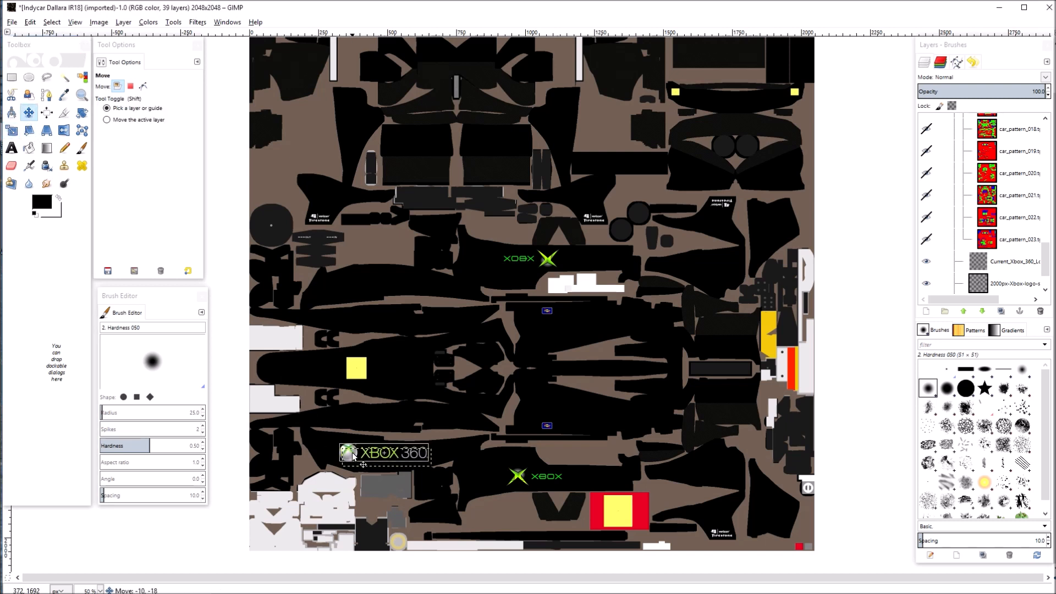
{"action": "left_click_drag", "start_coordinate": [352, 455], "coordinate": [538, 404]}
{"action": "left_click_drag", "start_coordinate": [520, 479], "coordinate": [366, 456]}
Step: Move the rotated Xbox logo left and slightly down onto the matching long black panel on the upper side
{"action": "left_click_drag", "start_coordinate": [545, 261], "coordinate": [548, 263]}
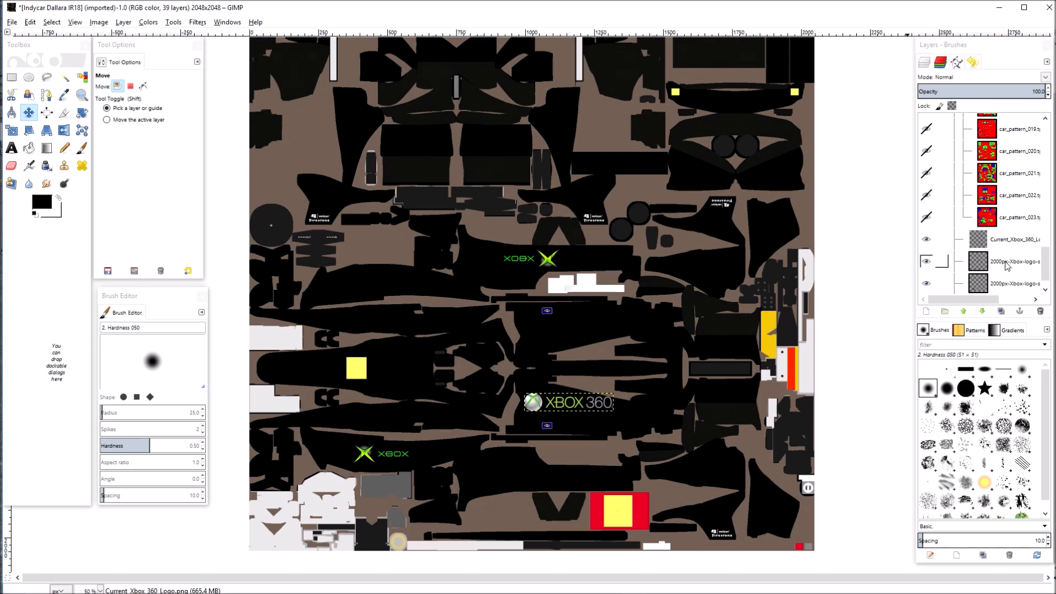
{"action": "left_click", "coordinate": [1006, 264]}
{"action": "left_click", "coordinate": [1008, 242]}
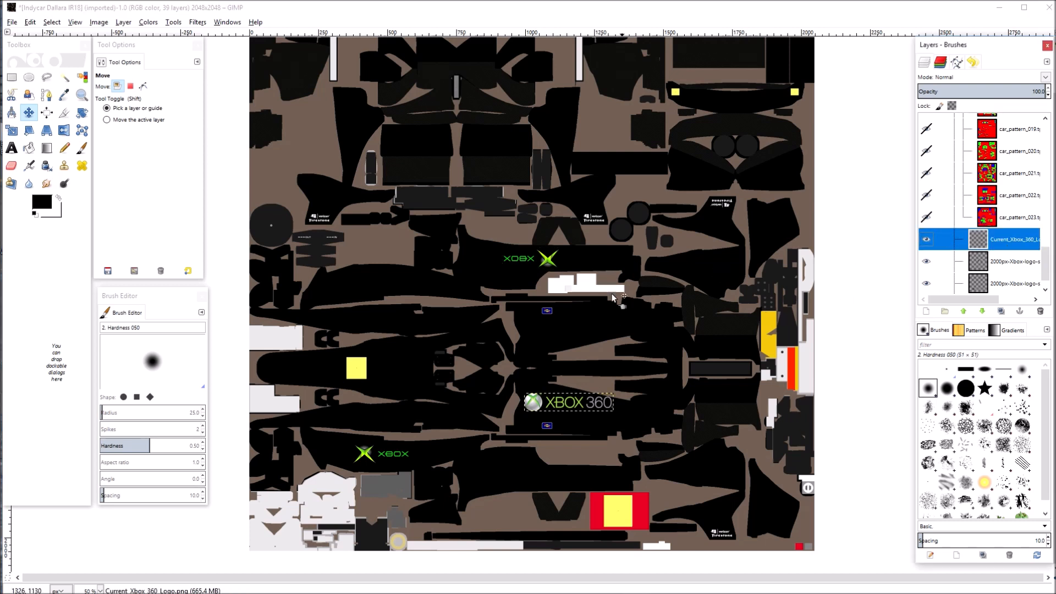
{"action": "left_click", "coordinate": [547, 259]}
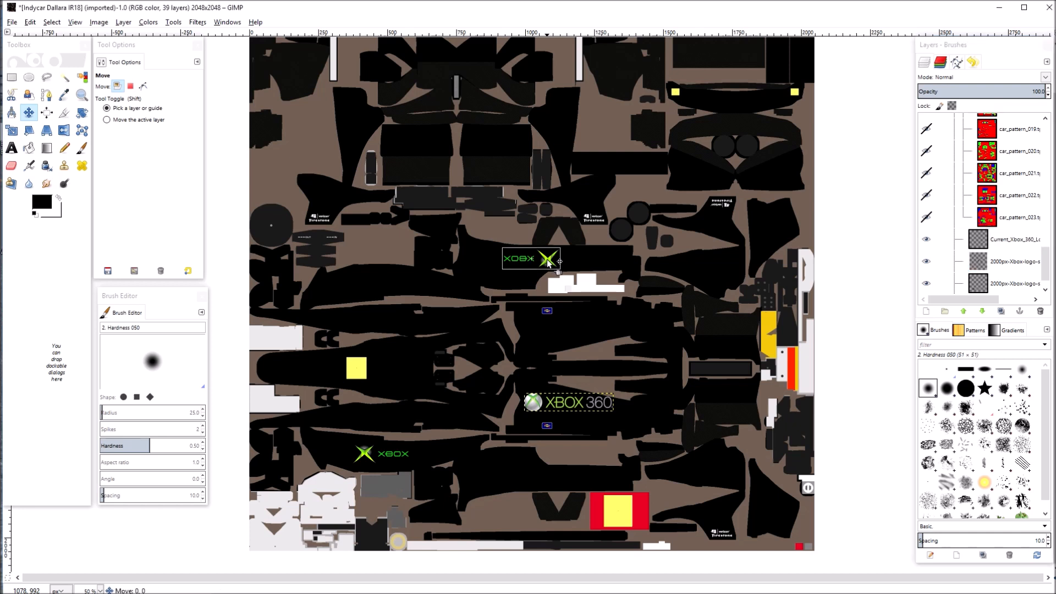
{"action": "left_click_drag", "start_coordinate": [548, 262], "coordinate": [396, 286]}
{"action": "left_click_drag", "start_coordinate": [400, 284], "coordinate": [402, 283]}
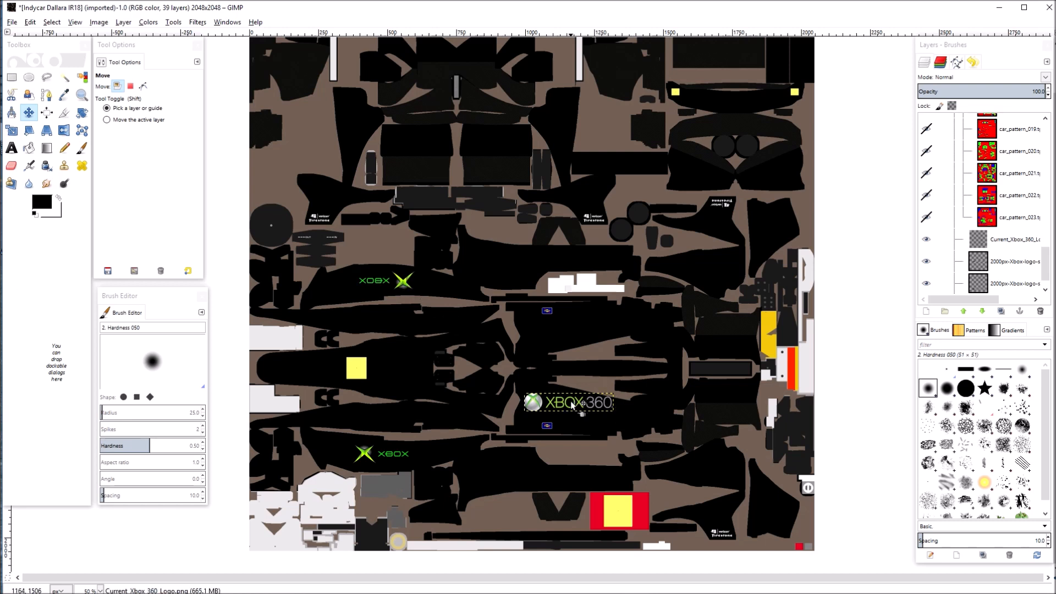
Step: Move the Xbox 360 logo from the central body panel down onto the vacated lower black side panel
{"action": "left_click_drag", "start_coordinate": [547, 403], "coordinate": [504, 481]}
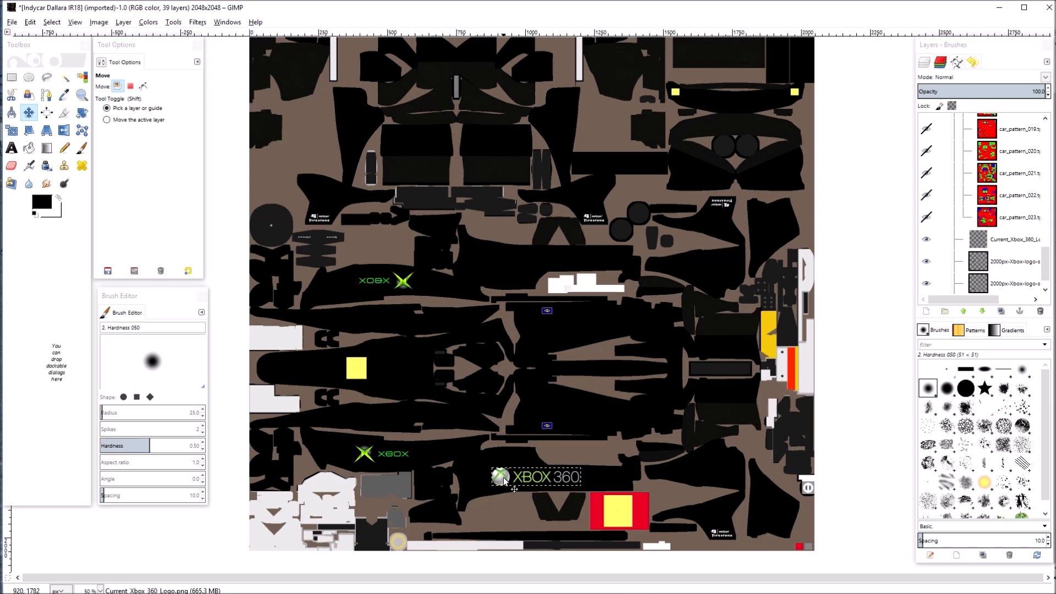
{"action": "right_click", "coordinate": [503, 481]}
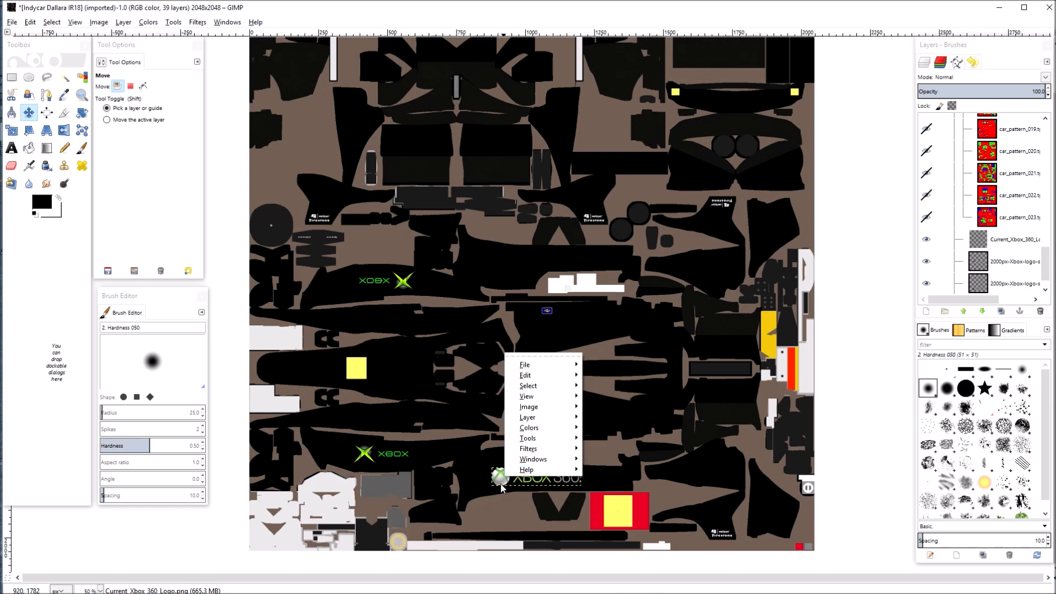
{"action": "left_click", "coordinate": [507, 495]}
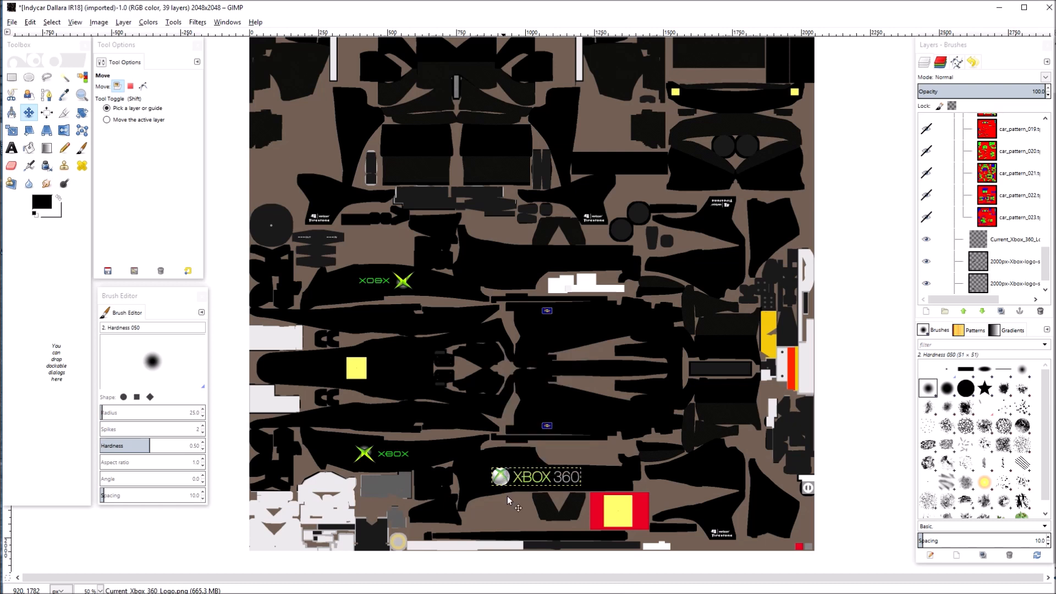
Step: Duplicate the Xbox 360 logo layer and move one of the two logos up onto the matching upper black side panel
{"action": "right_click", "coordinate": [996, 241]}
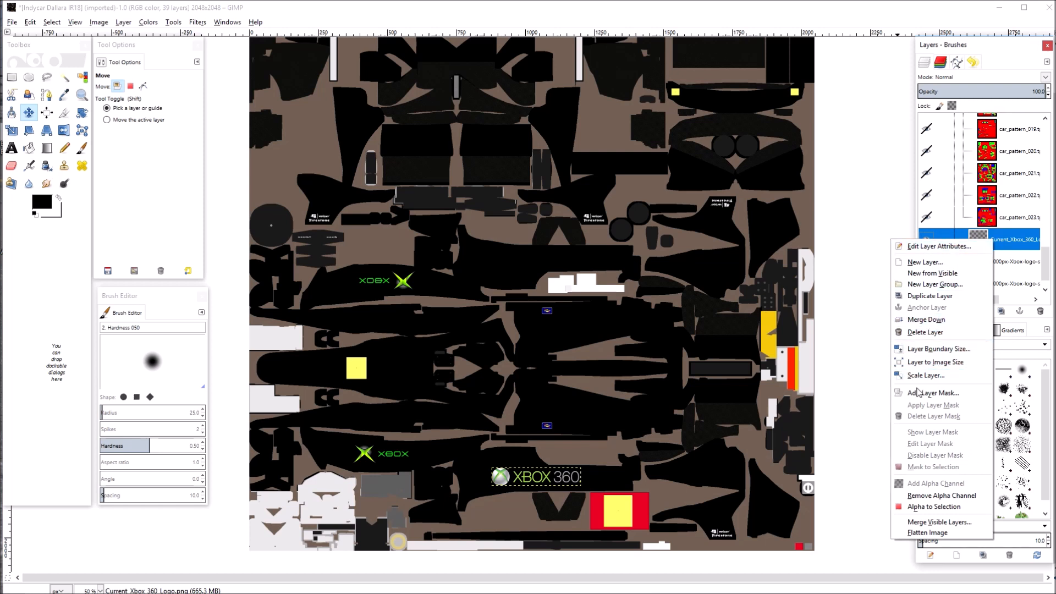
{"action": "left_click", "coordinate": [930, 296]}
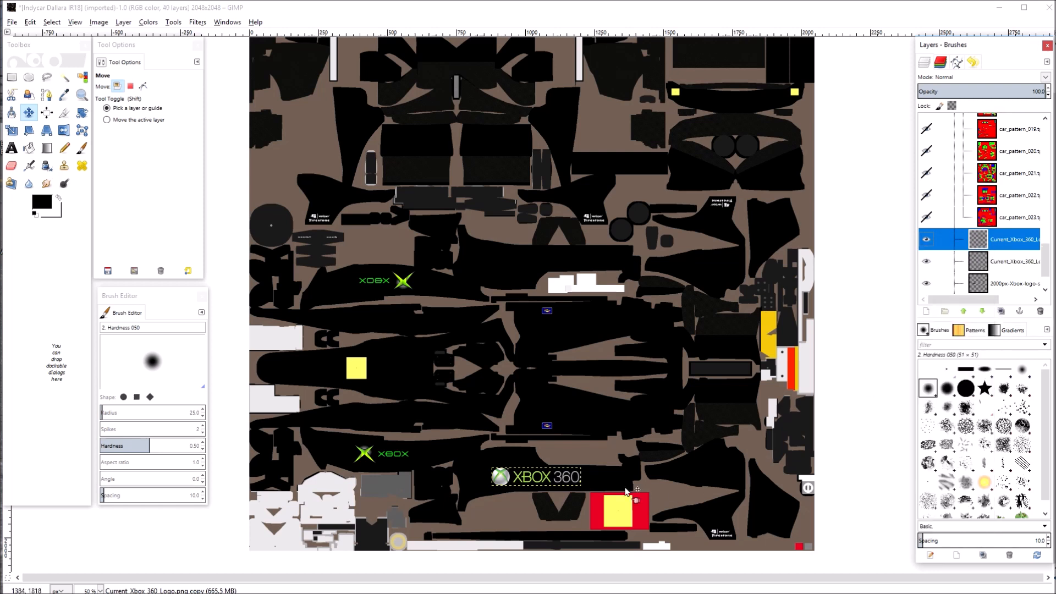
{"action": "left_click_drag", "start_coordinate": [500, 482], "coordinate": [499, 265]}
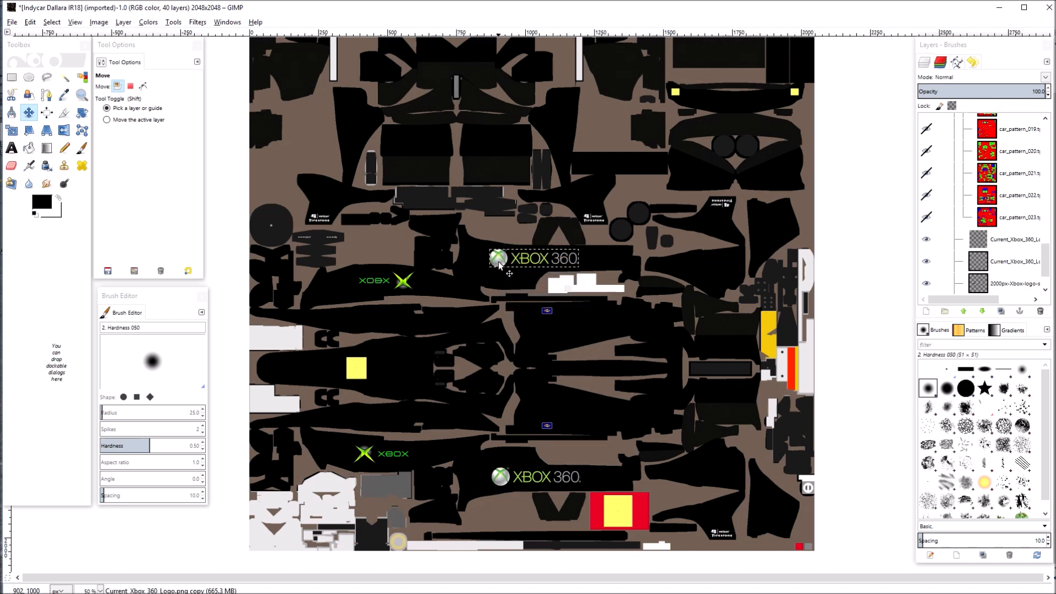
Step: Rotate the upper Xbox 360 logo by -180 degrees about its centre
{"action": "left_click", "coordinate": [82, 114]}
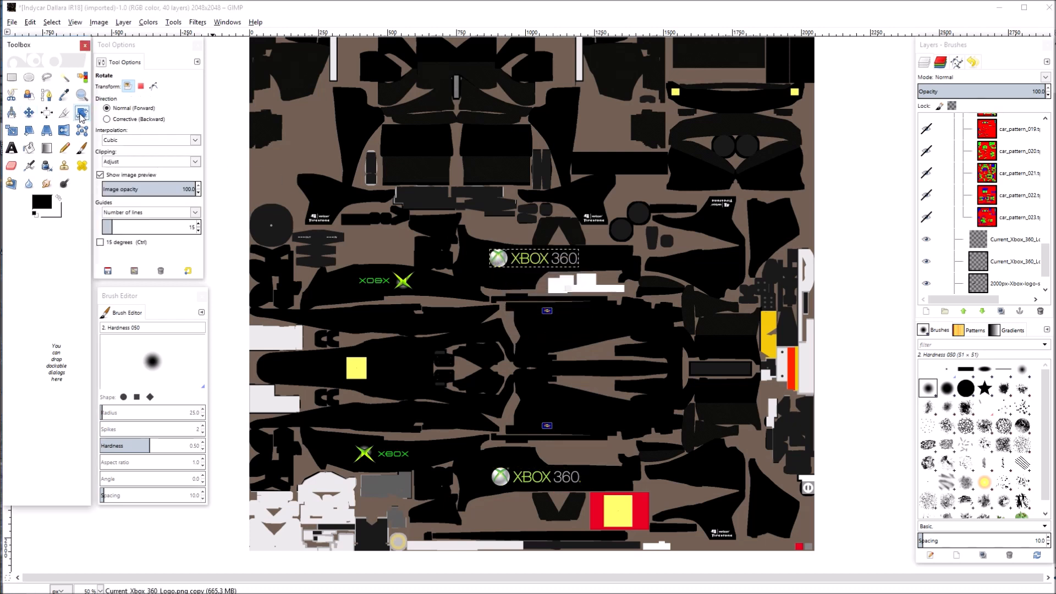
{"action": "left_click", "coordinate": [499, 262]}
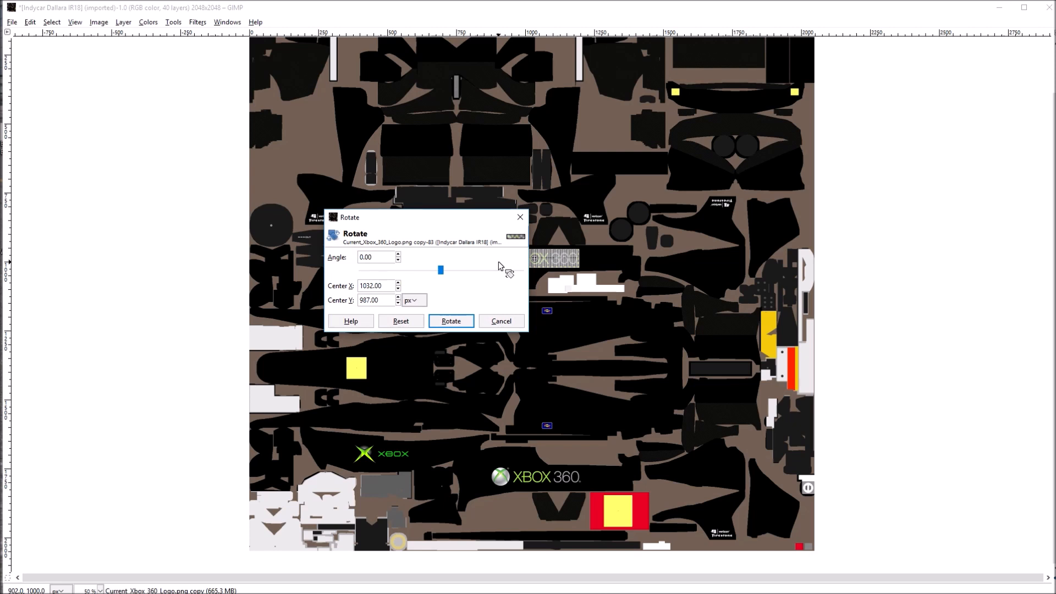
{"action": "left_click_drag", "start_coordinate": [464, 220], "coordinate": [168, 105]}
{"action": "left_click_drag", "start_coordinate": [495, 268], "coordinate": [572, 256]}
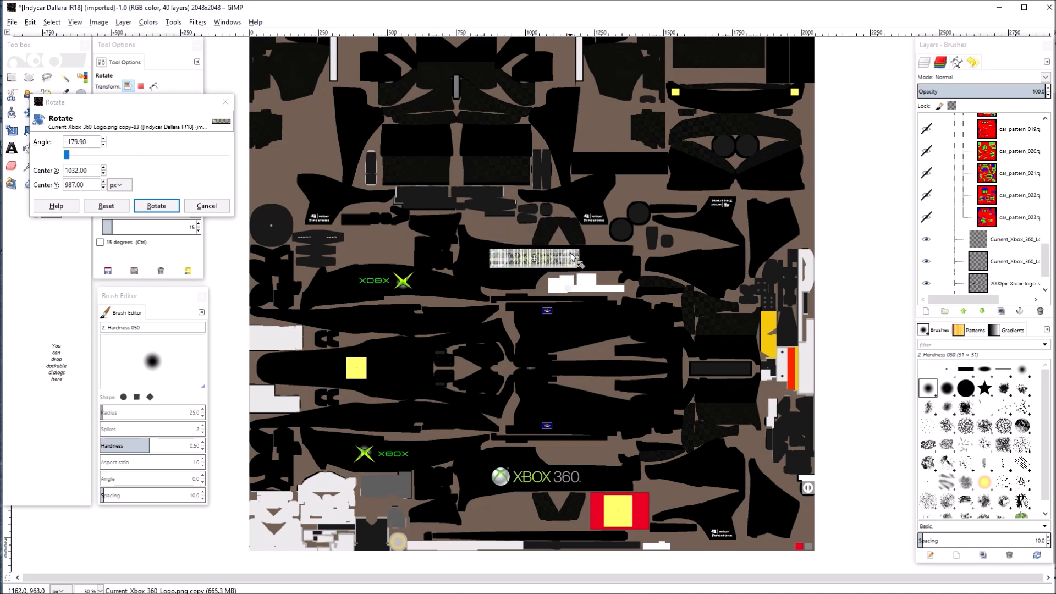
{"action": "left_click", "coordinate": [105, 142]}
{"action": "left_click", "coordinate": [103, 144]}
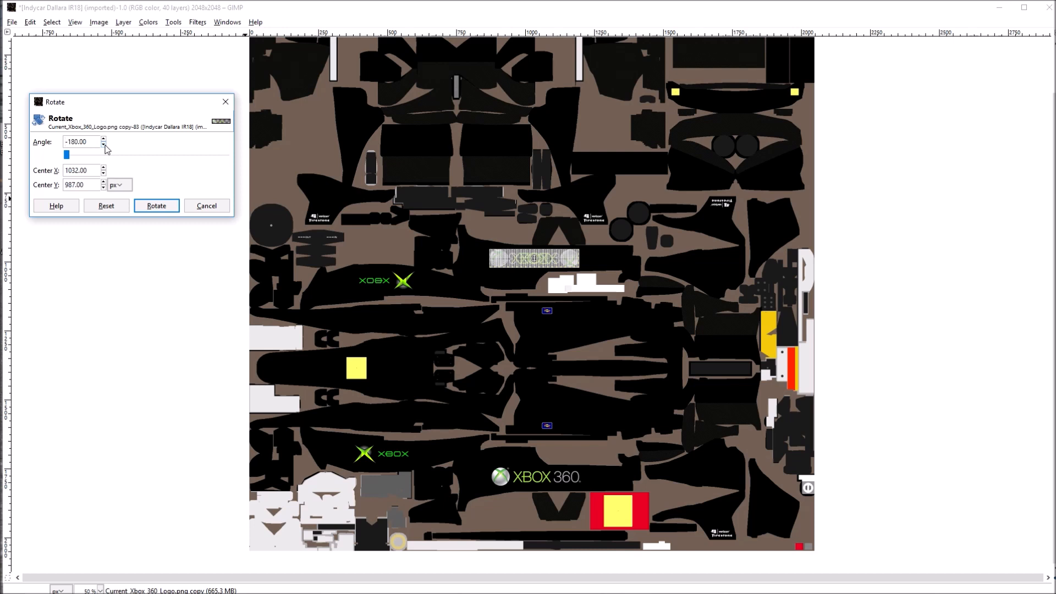
{"action": "left_click", "coordinate": [147, 204]}
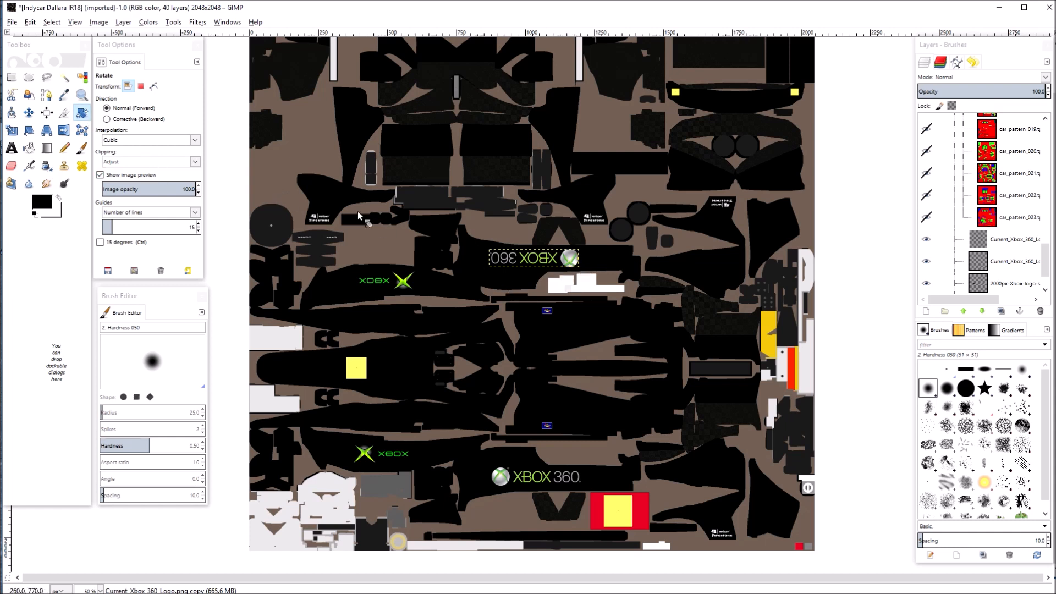
Step: Fine-tune the position of the rotated Xbox 360 logo so it lines up with the lower one
{"action": "left_click", "coordinate": [29, 114]}
{"action": "left_click_drag", "start_coordinate": [569, 261], "coordinate": [569, 260]}
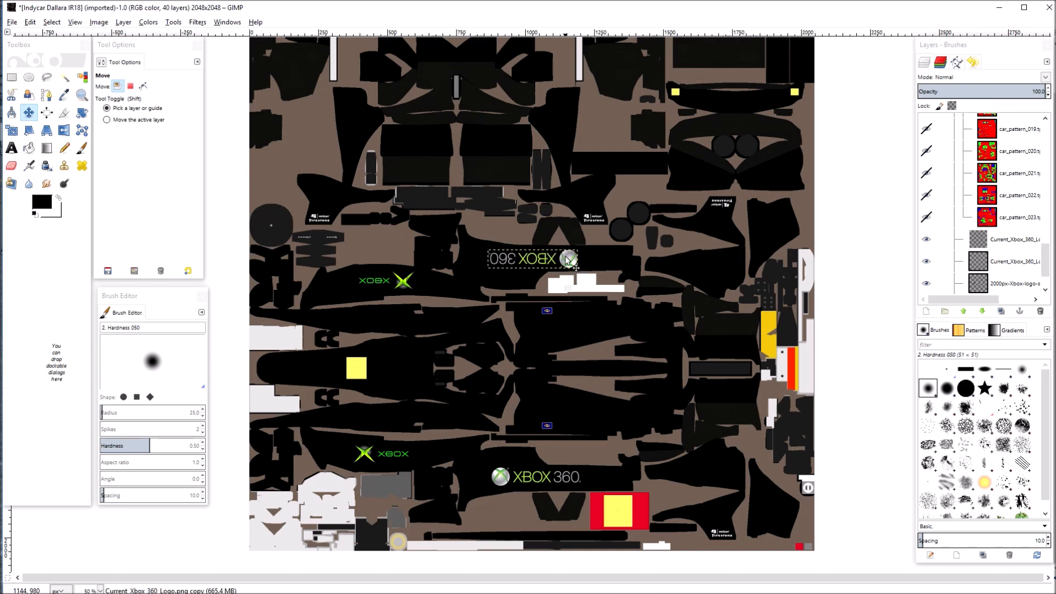
{"action": "left_click_drag", "start_coordinate": [567, 256], "coordinate": [573, 260]}
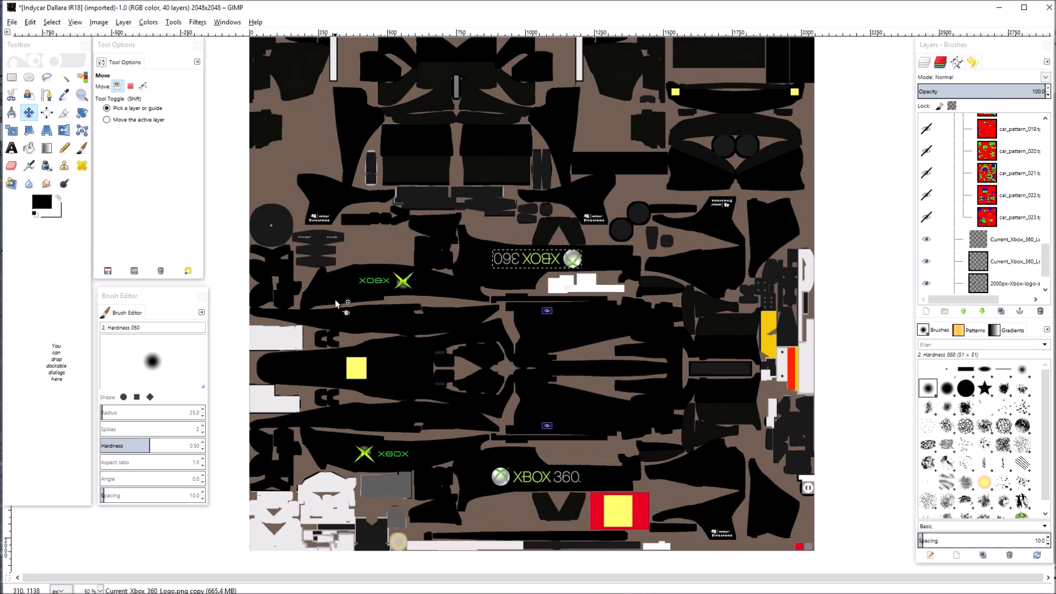
Step: Examine the decal placement on the race car in the desktop wallpaper, and return to GIMP
{"action": "mouse_move", "coordinate": [401, 589]}
{"action": "left_click", "coordinate": [1000, 7]}
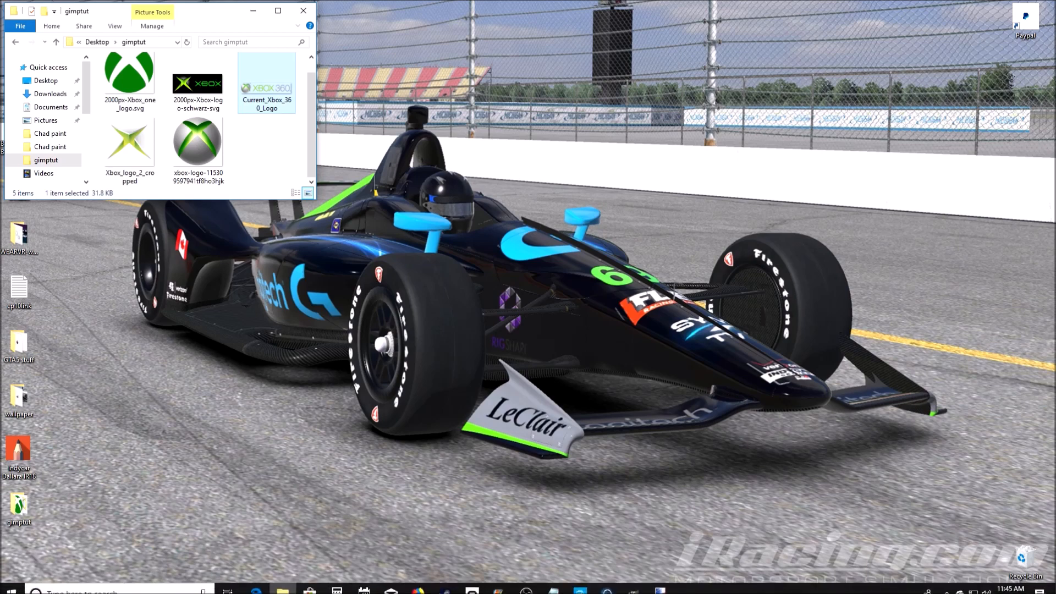
{"action": "left_click", "coordinate": [659, 584]}
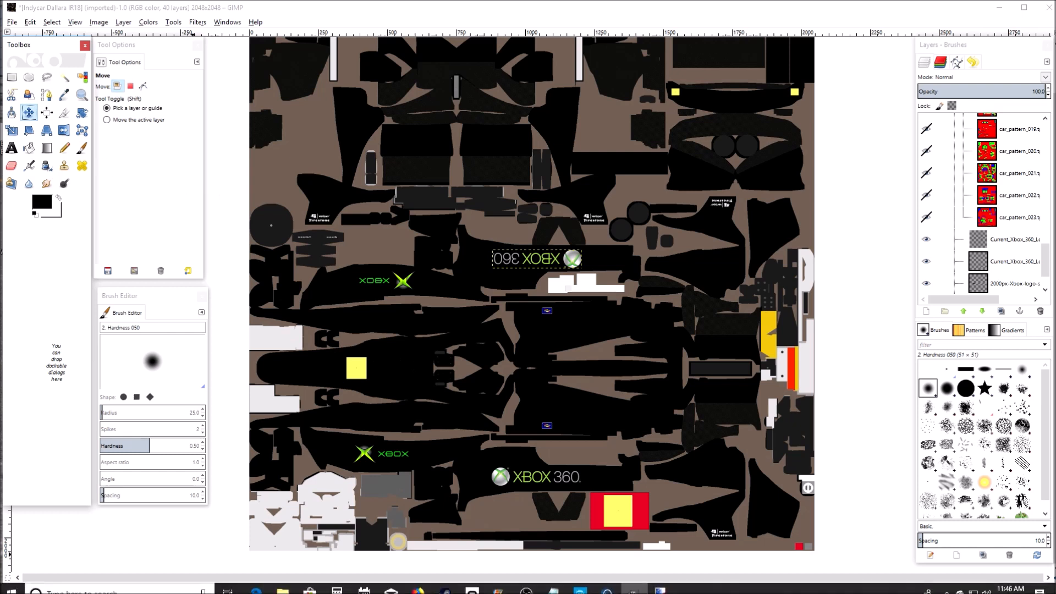
Step: Import Xbox_logo_2_cropped from the gimptut folder as a layer, converting it to the RGB working space, and minimize the folder window
{"action": "left_click", "coordinate": [282, 585]}
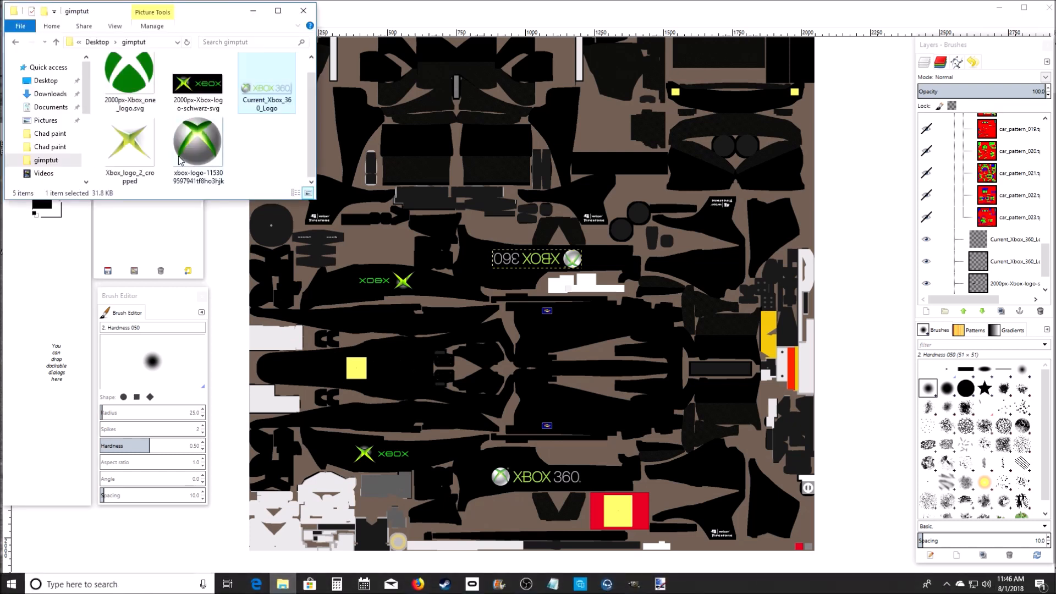
{"action": "left_click_drag", "start_coordinate": [136, 148], "coordinate": [530, 389]}
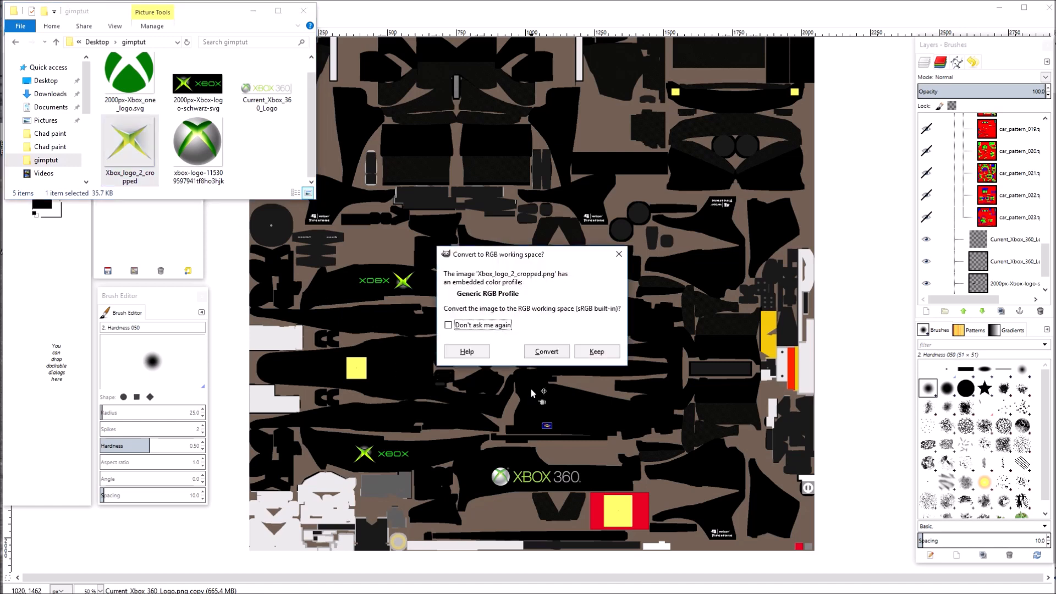
{"action": "left_click", "coordinate": [552, 351]}
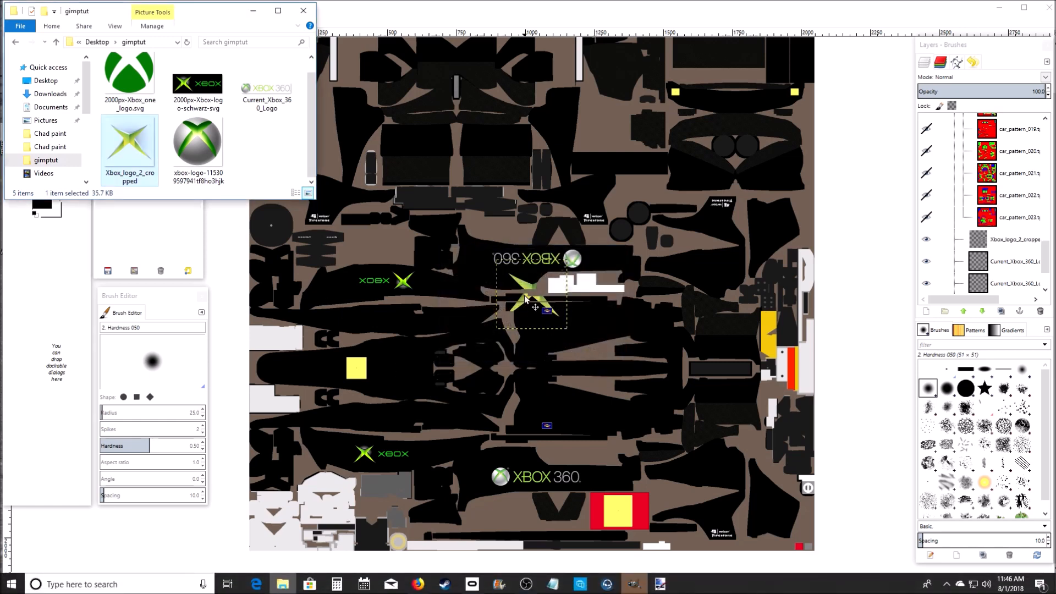
{"action": "left_click", "coordinate": [345, 94]}
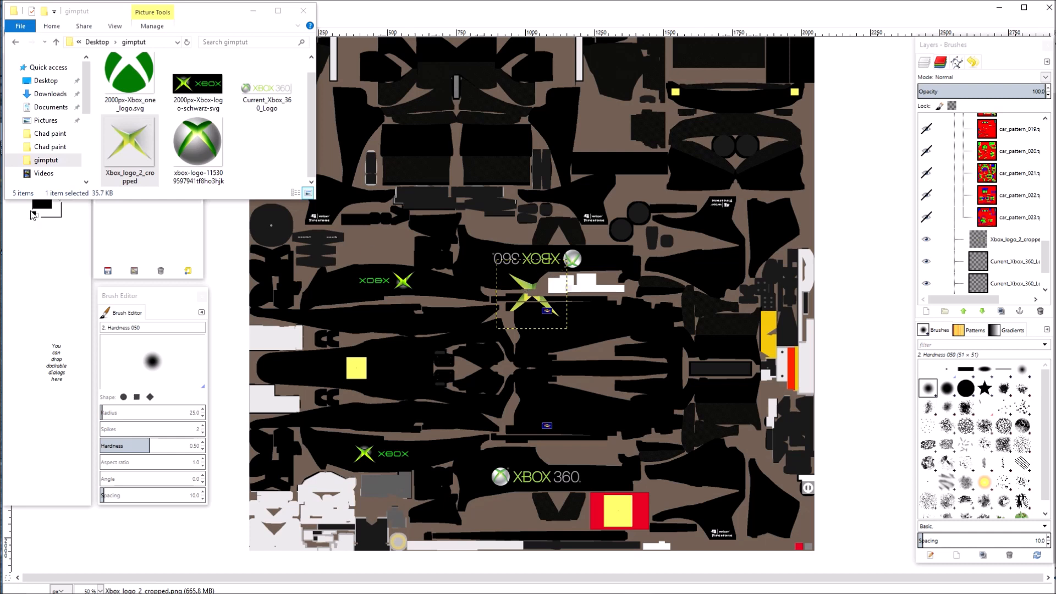
{"action": "left_click", "coordinate": [252, 10]}
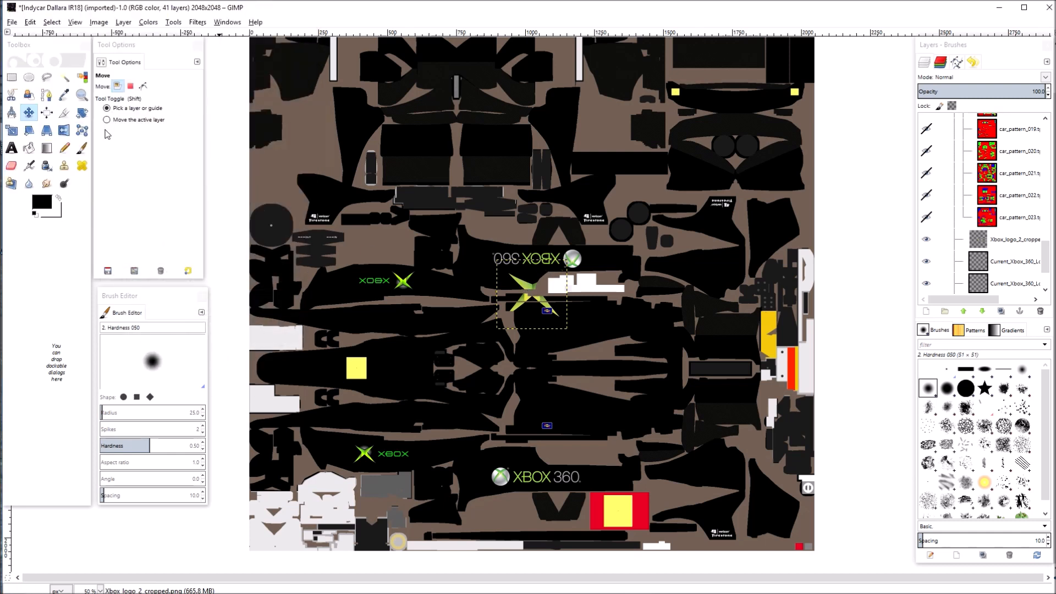
Step: Scale the imported Xbox_logo_2_cropped layer down to 52 × 51 px with its aspect ratio kept, and switch to the Move tool
{"action": "left_click", "coordinate": [12, 130]}
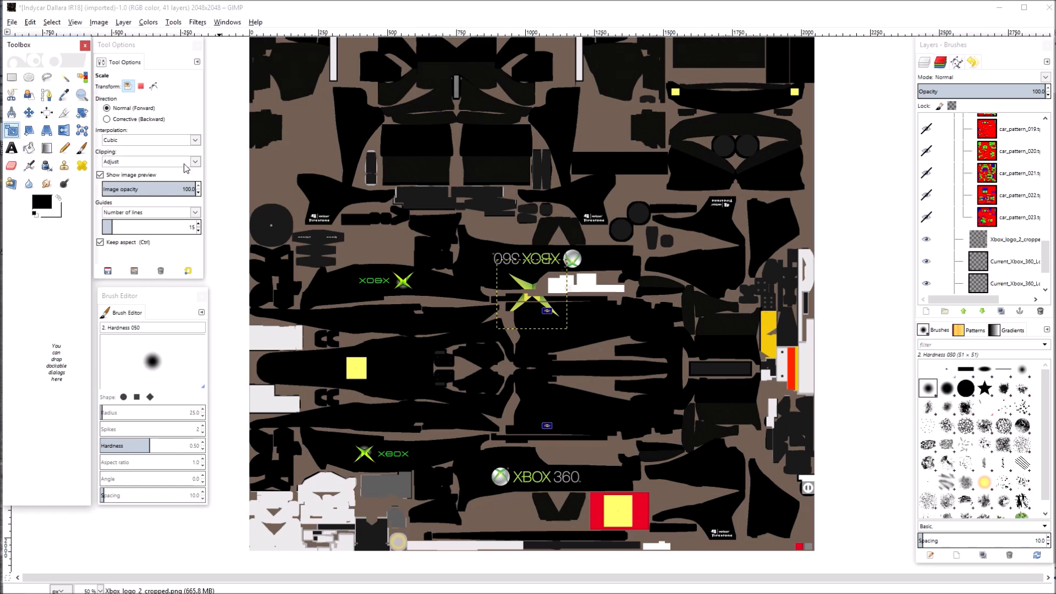
{"action": "left_click", "coordinate": [570, 270]}
{"action": "key", "text": "Tab"}
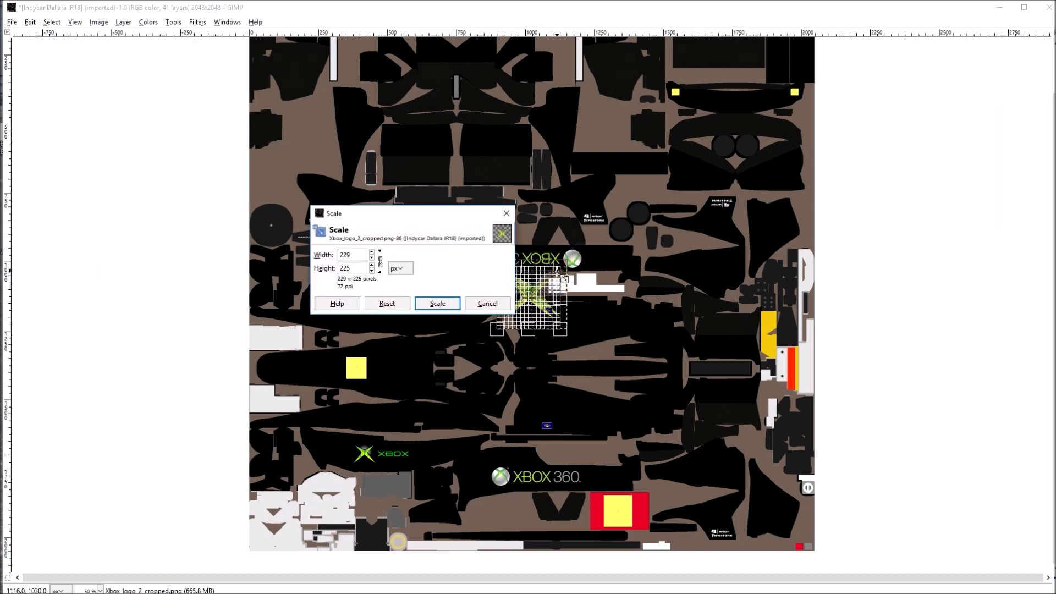
{"action": "left_click_drag", "start_coordinate": [458, 216], "coordinate": [225, 310]}
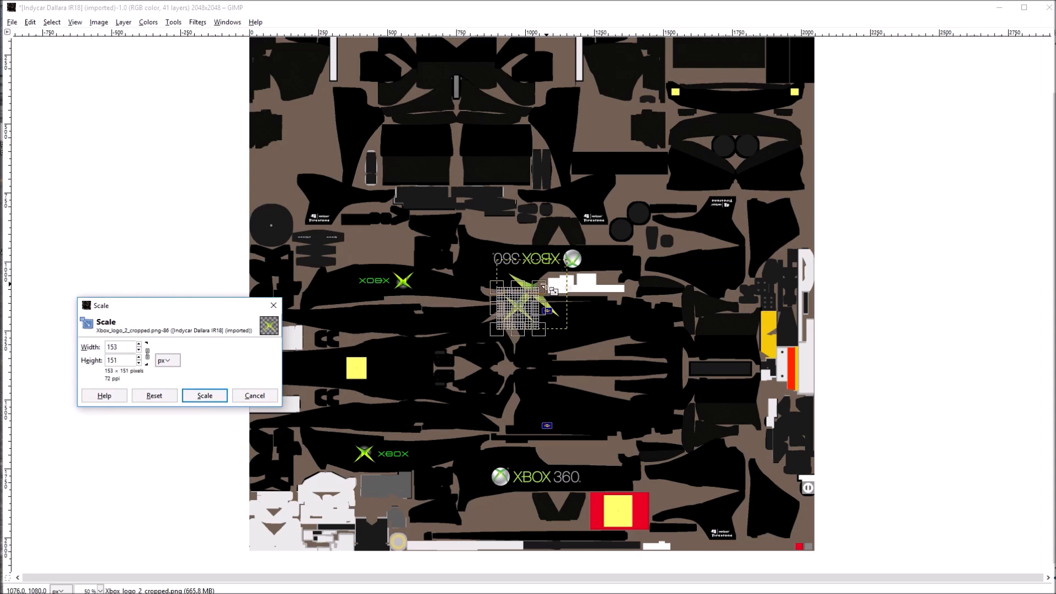
{"action": "key", "text": "Tab"}
{"action": "left_click_drag", "start_coordinate": [539, 289], "coordinate": [508, 329]}
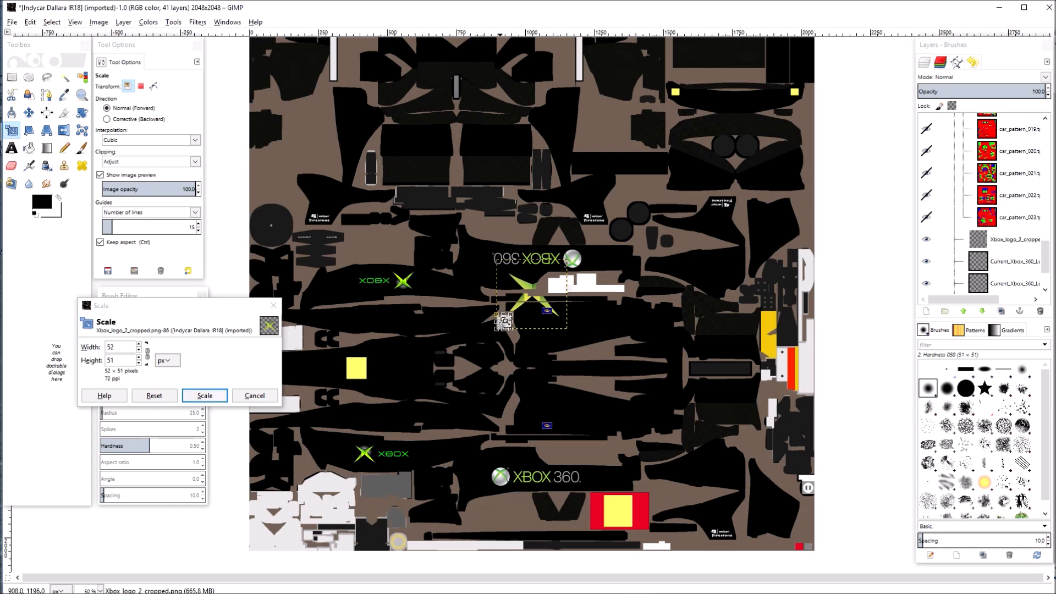
{"action": "left_click", "coordinate": [205, 396]}
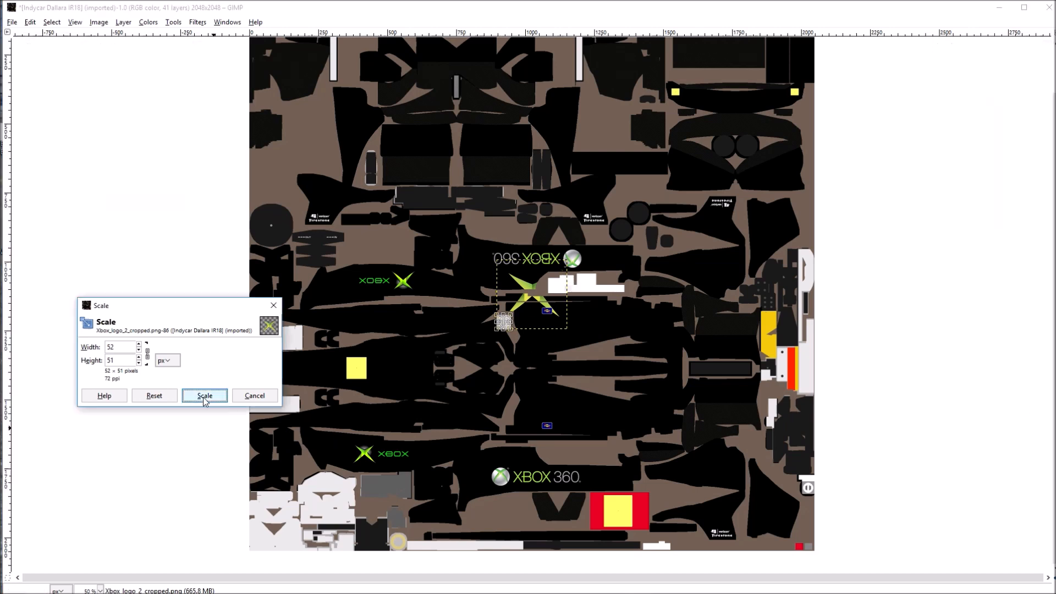
{"action": "key", "text": "m"}
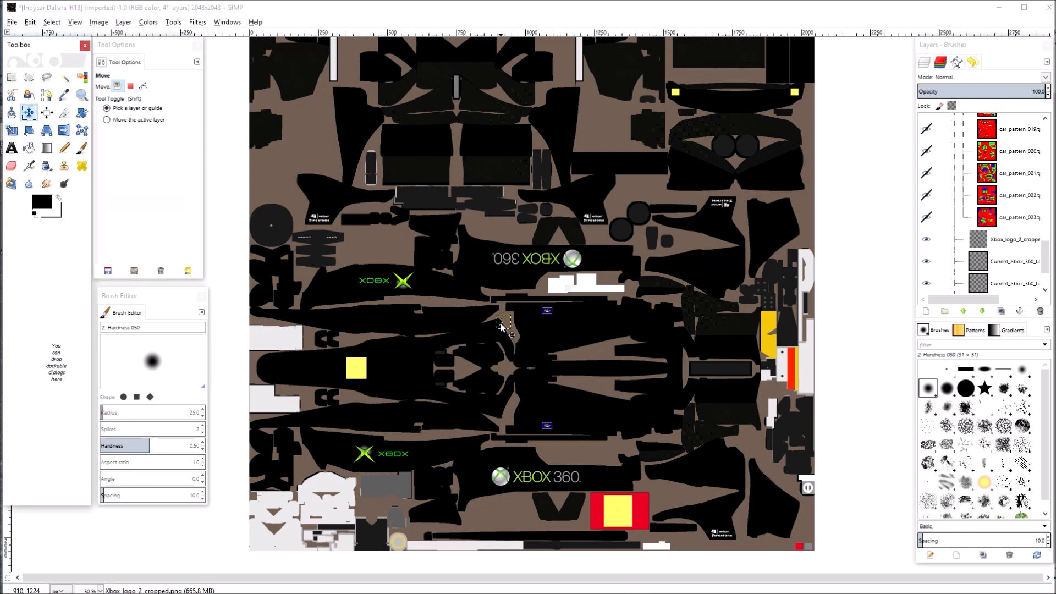
{"action": "left_click_drag", "start_coordinate": [497, 335], "coordinate": [491, 345]}
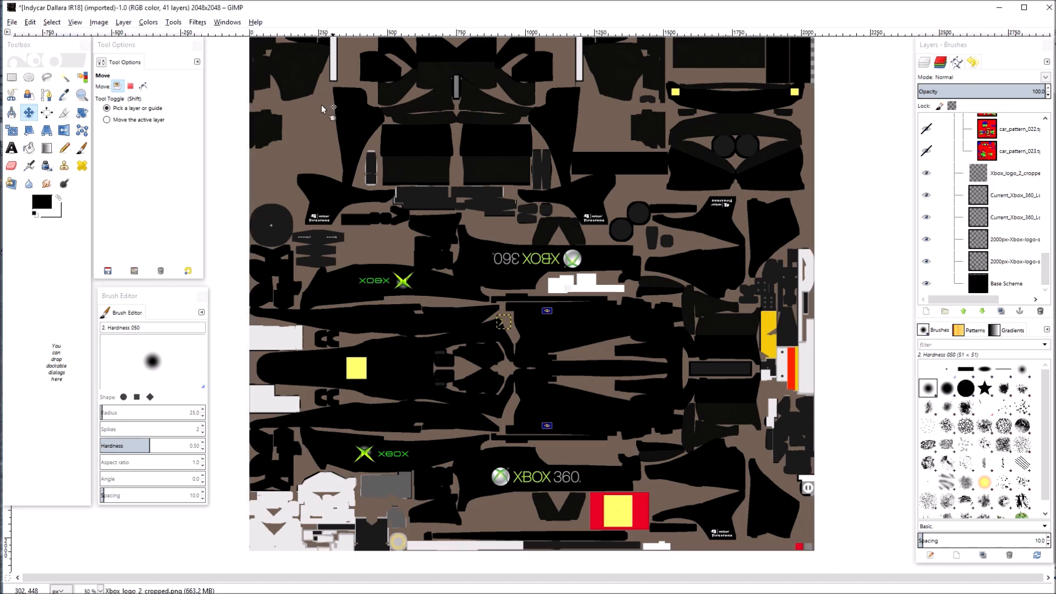
{"action": "left_click", "coordinate": [32, 23]}
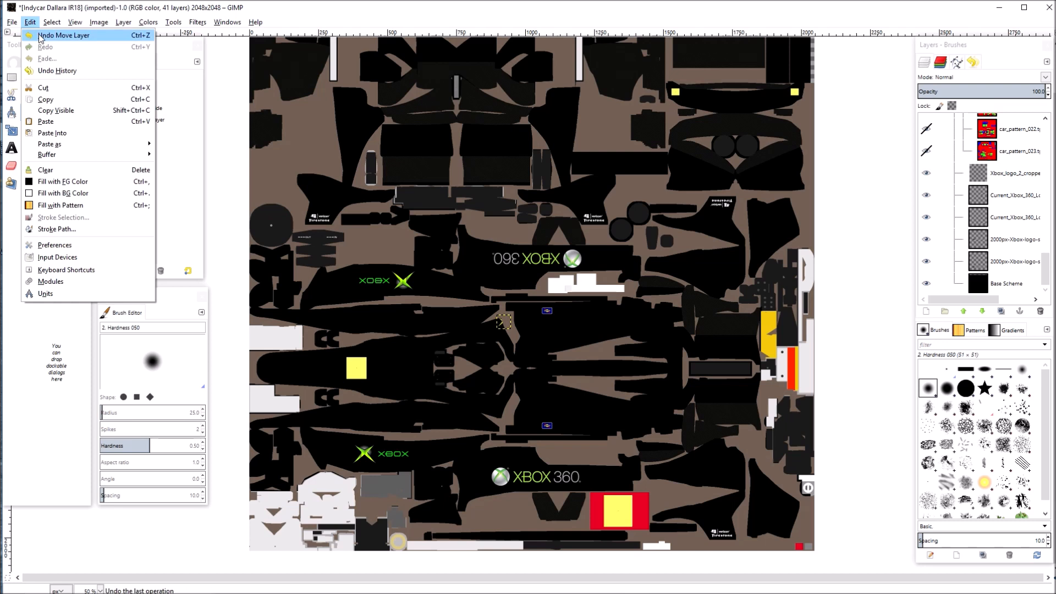
{"action": "left_click", "coordinate": [40, 35]}
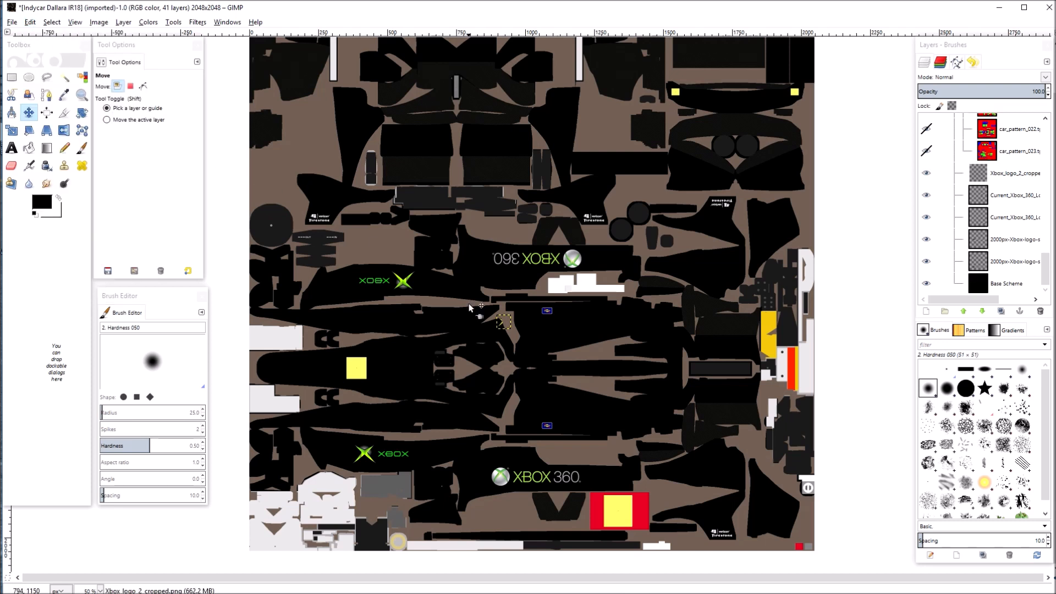
Step: Place the scaled X logo on the small black panel below the lower Xbox decal and a duplicate on the matching upper panel
{"action": "left_click_drag", "start_coordinate": [501, 326], "coordinate": [434, 515]}
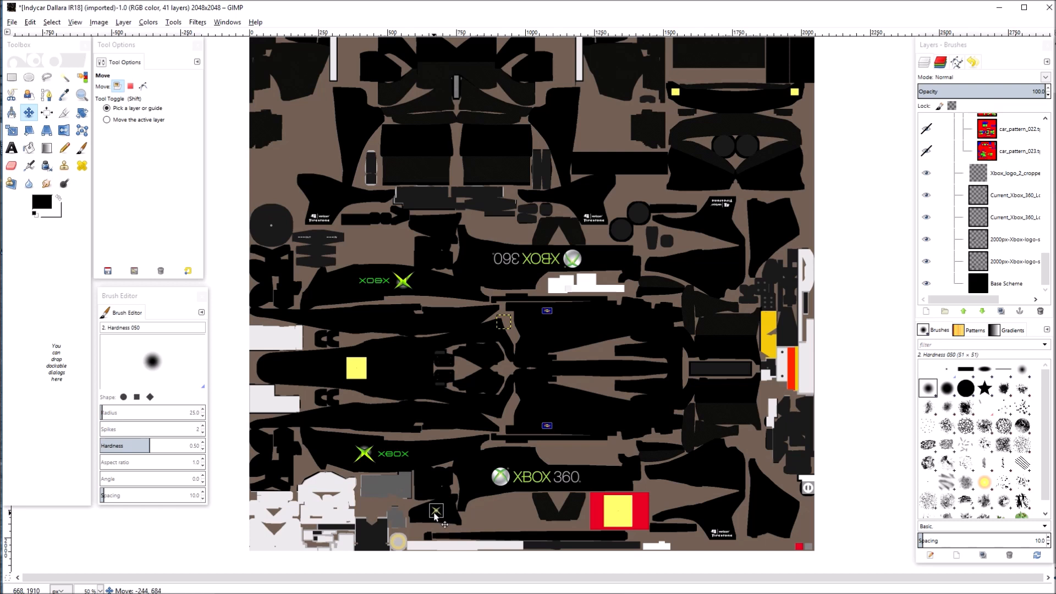
{"action": "left_click_drag", "start_coordinate": [435, 513], "coordinate": [436, 514]}
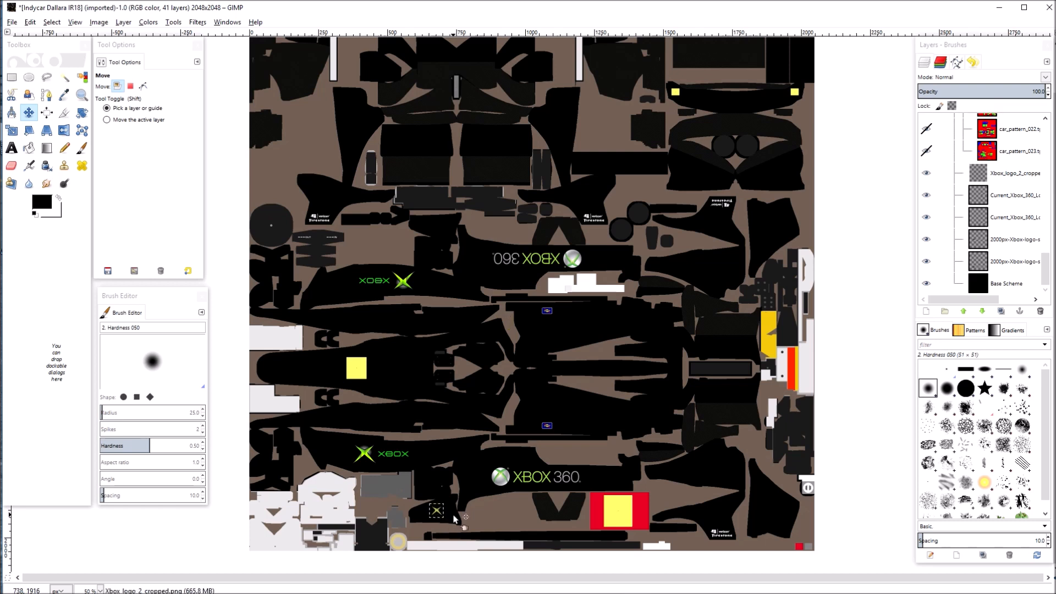
{"action": "right_click", "coordinate": [1003, 181]}
{"action": "left_click", "coordinate": [972, 229]}
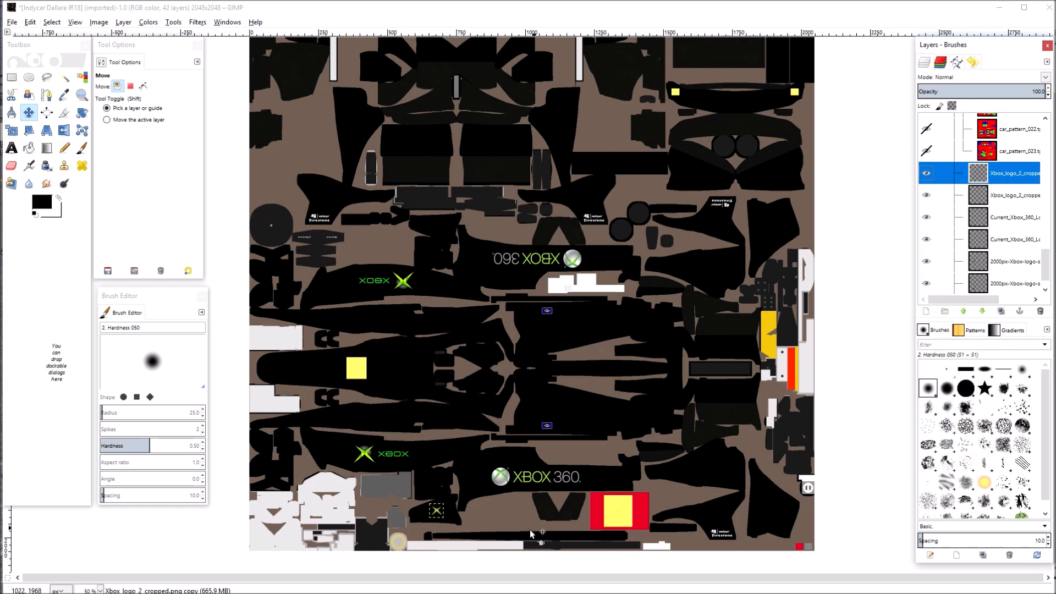
{"action": "left_click_drag", "start_coordinate": [438, 514], "coordinate": [438, 226]}
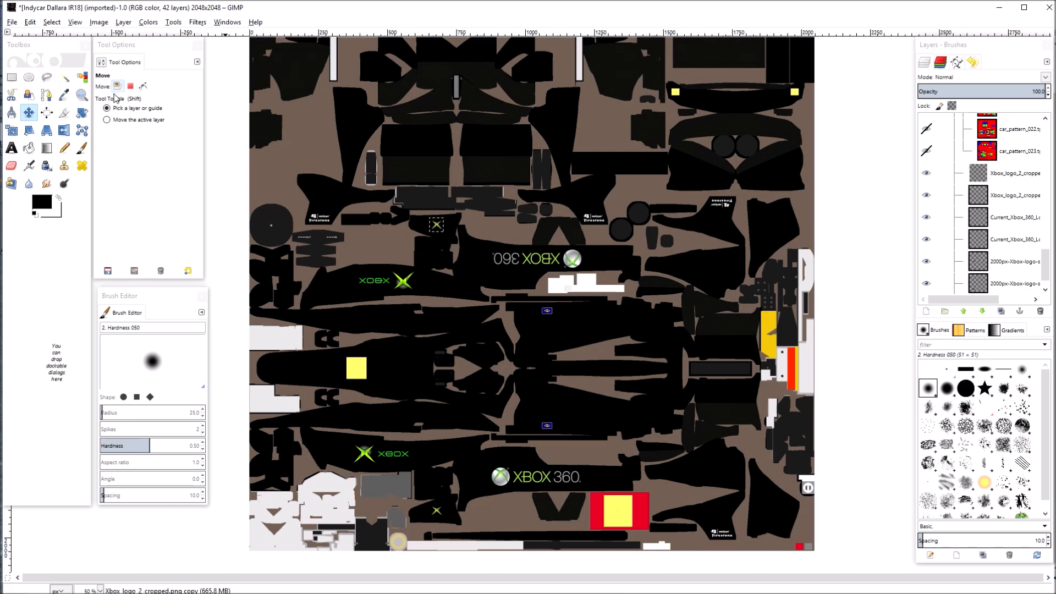
Step: Rotate the duplicated X logo on the upper small panel by 180 degrees about its centre, and reselect it with the Move tool
{"action": "key", "text": "shift+r"}
{"action": "left_click", "coordinate": [433, 235]}
{"action": "mouse_move", "coordinate": [433, 235]}
{"action": "left_mouse_down"}
{"action": "mouse_move", "coordinate": [445, 222]}
{"action": "mouse_move", "coordinate": [451, 229]}
{"action": "left_mouse_up"}
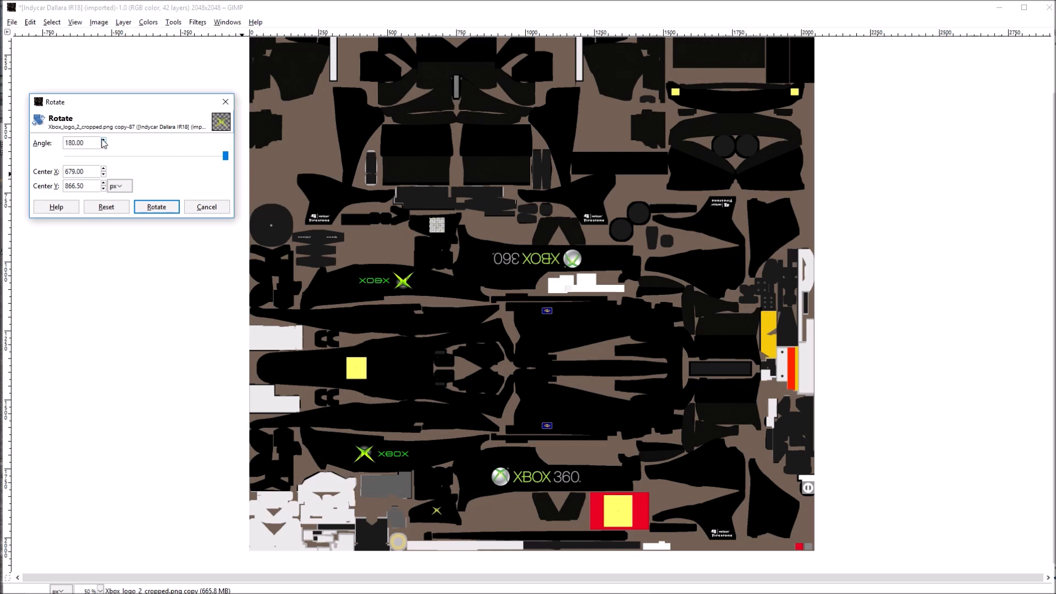
{"action": "left_click", "coordinate": [148, 206]}
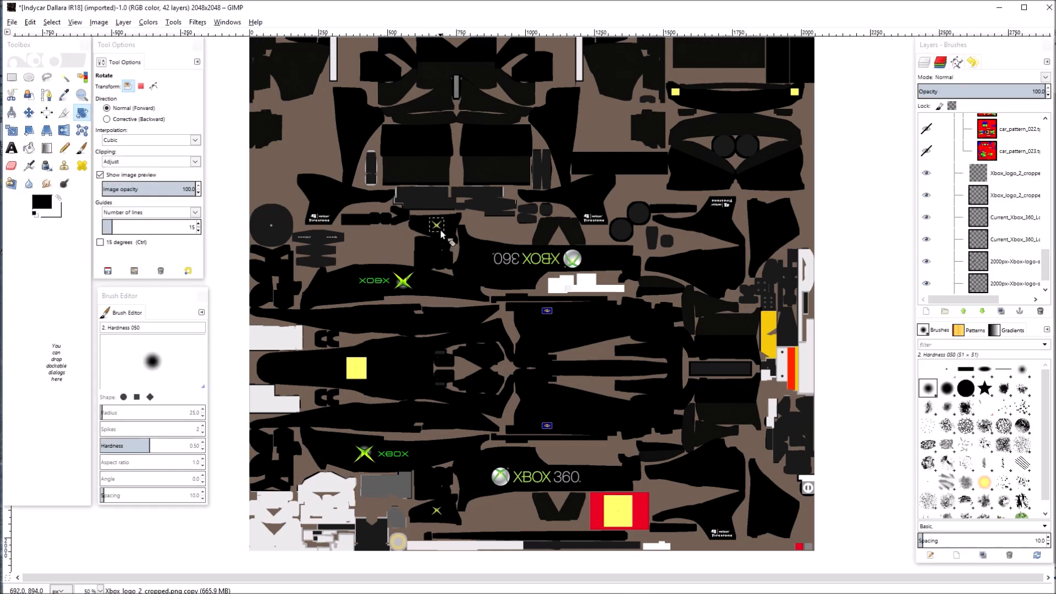
{"action": "left_click", "coordinate": [28, 113]}
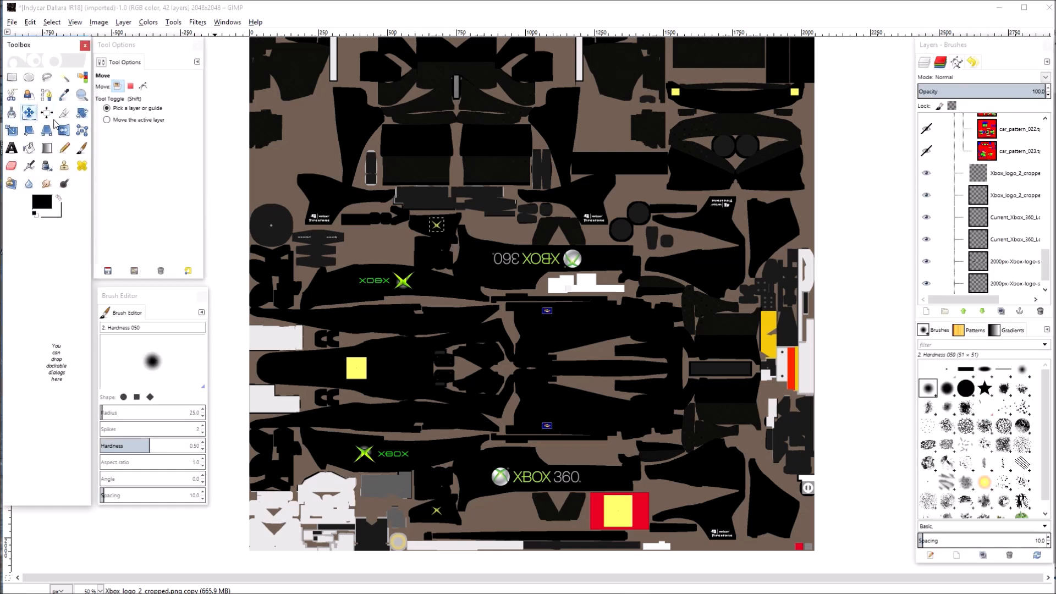
{"action": "left_click", "coordinate": [436, 230]}
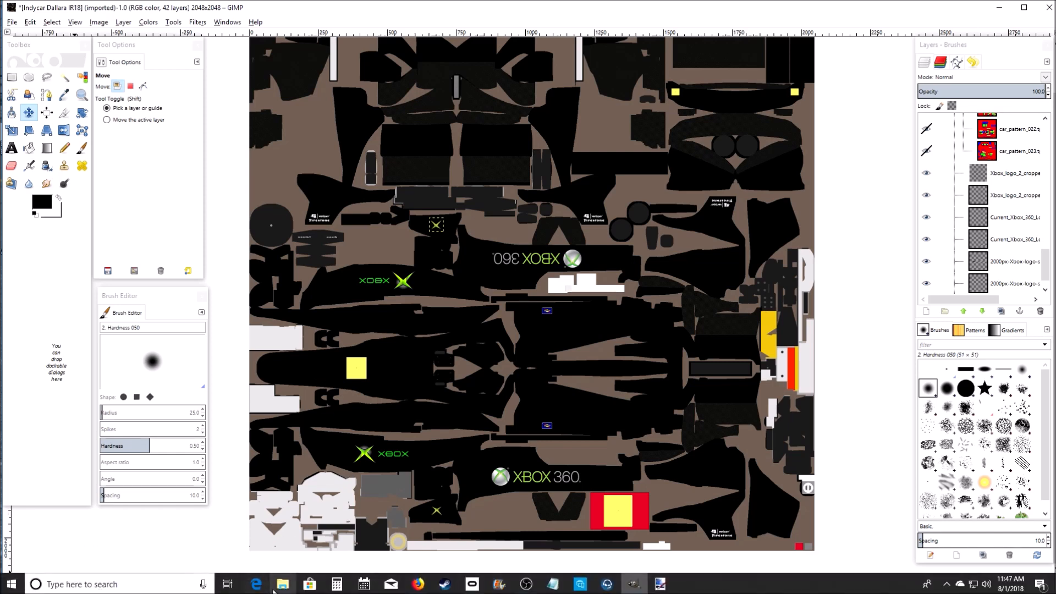
Step: Import Xbox_logo_2_cropped from the gimptut folder again as a layer, converting it to the RGB working space, and maximize the image window
{"action": "left_click", "coordinate": [282, 584]}
{"action": "left_click_drag", "start_coordinate": [131, 142], "coordinate": [533, 352]}
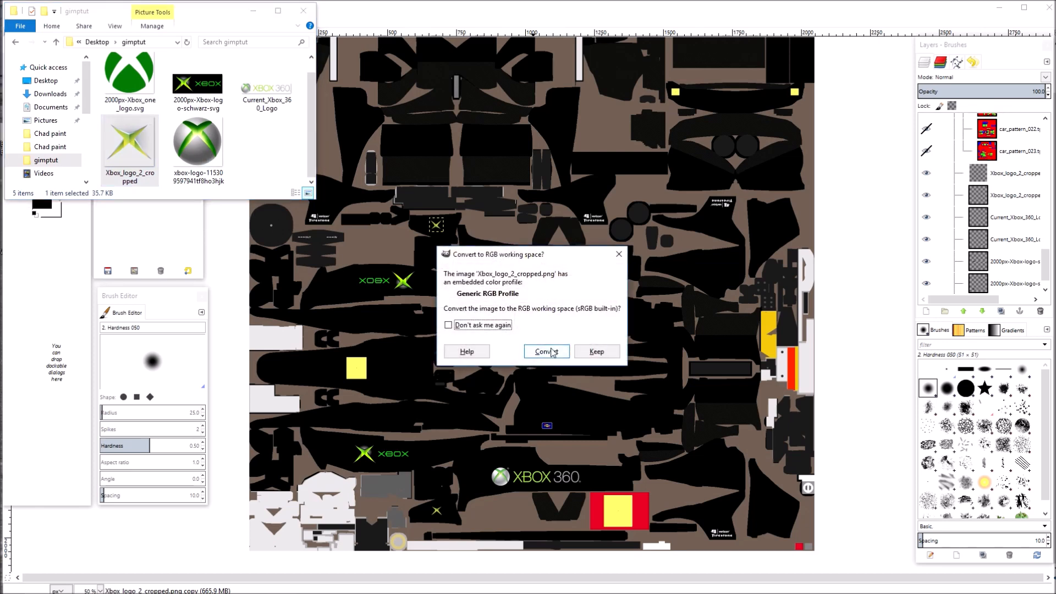
{"action": "left_click", "coordinate": [548, 350]}
{"action": "left_click", "coordinate": [253, 11]}
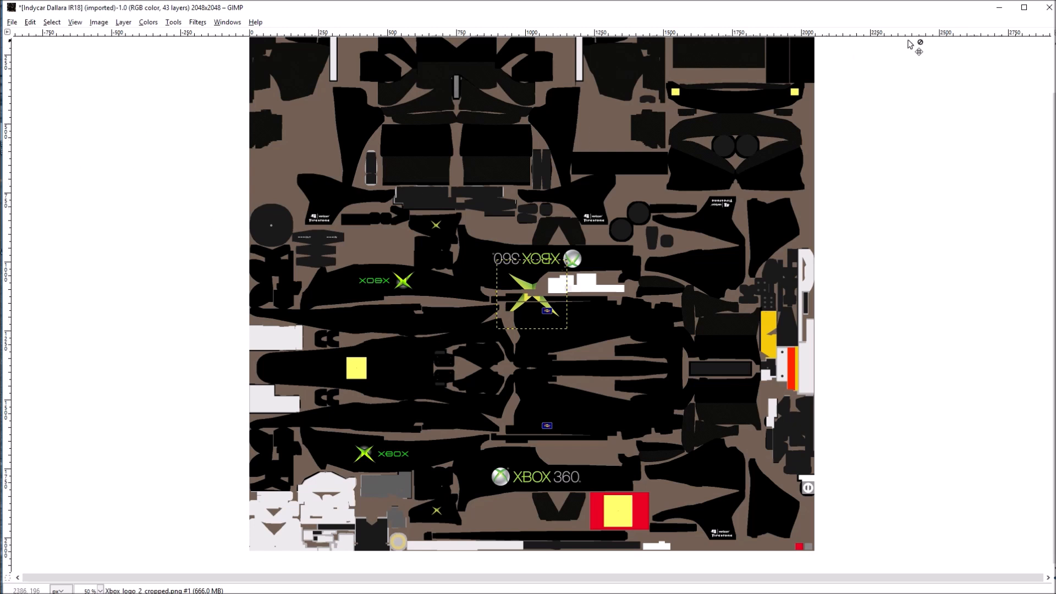
{"action": "left_click", "coordinate": [1024, 8]}
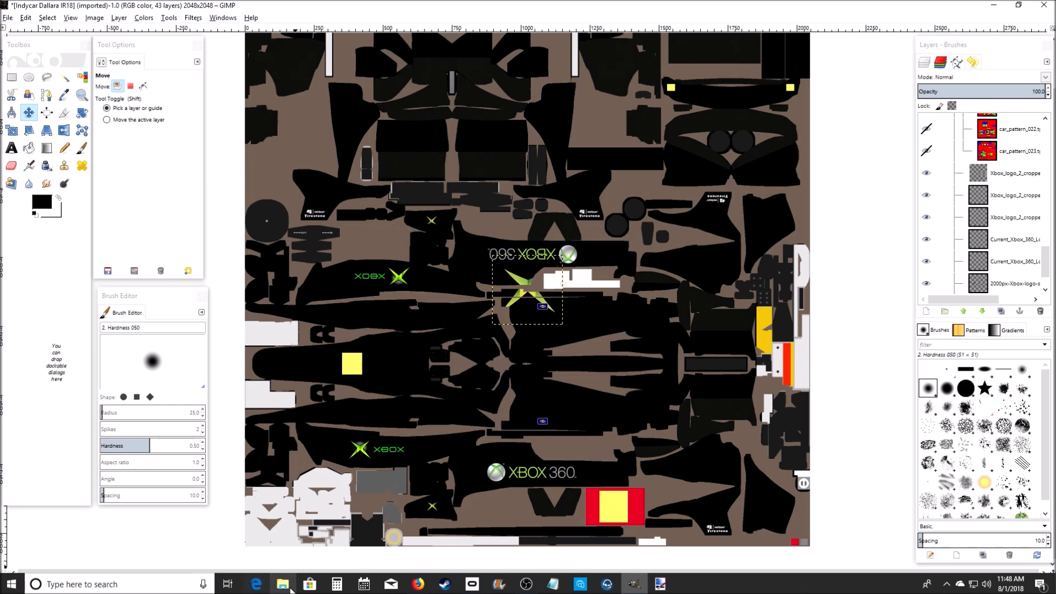
{"action": "left_click", "coordinate": [287, 586]}
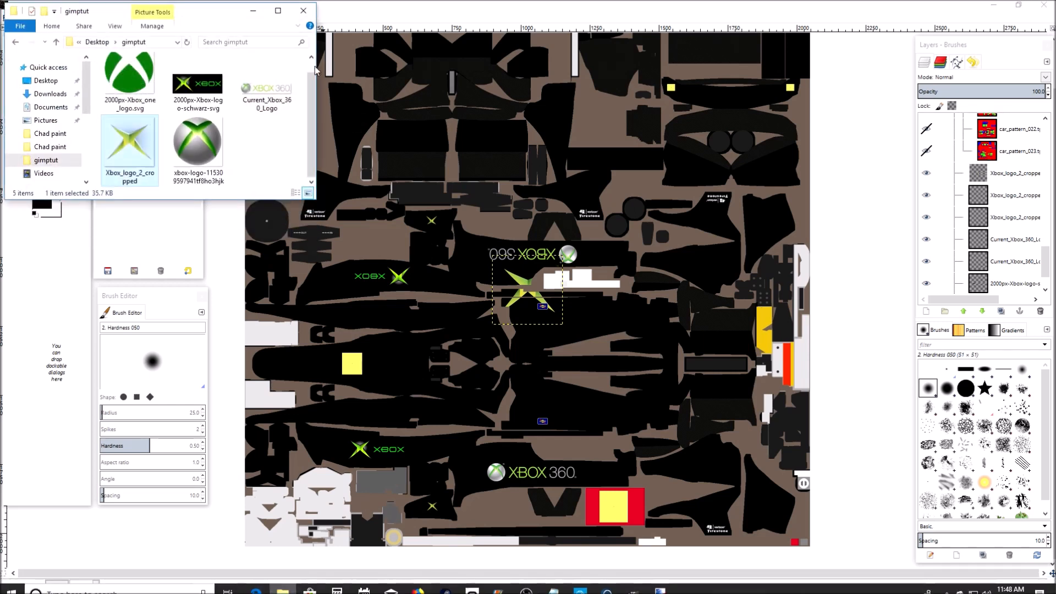
{"action": "left_click", "coordinate": [509, 317]}
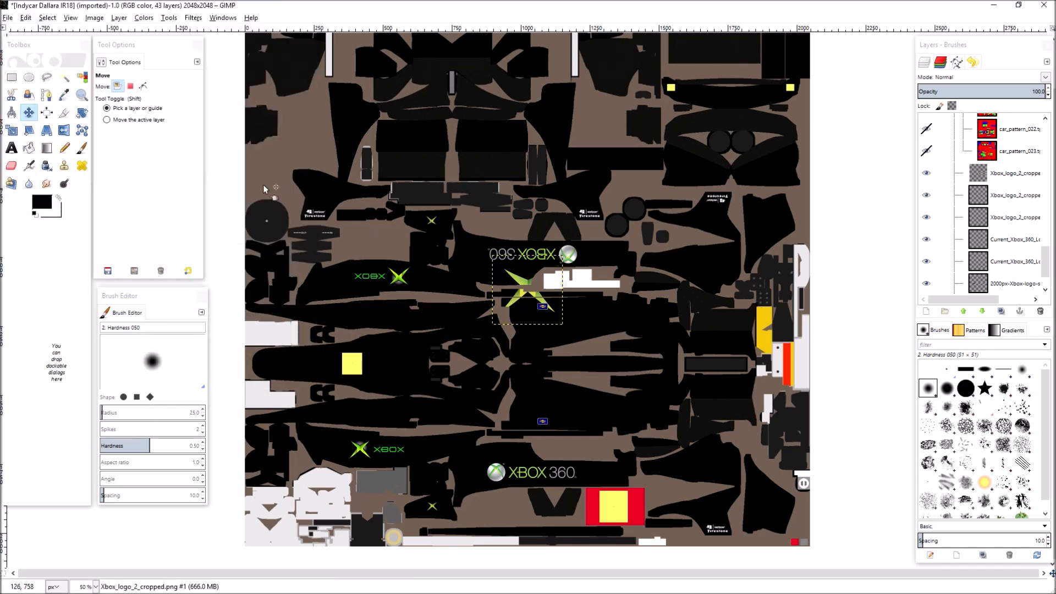
Step: Move the new X logo onto the car's nose beside the yellow square and scale it to about 94 × 93 px
{"action": "left_click_drag", "start_coordinate": [514, 303], "coordinate": [368, 368]}
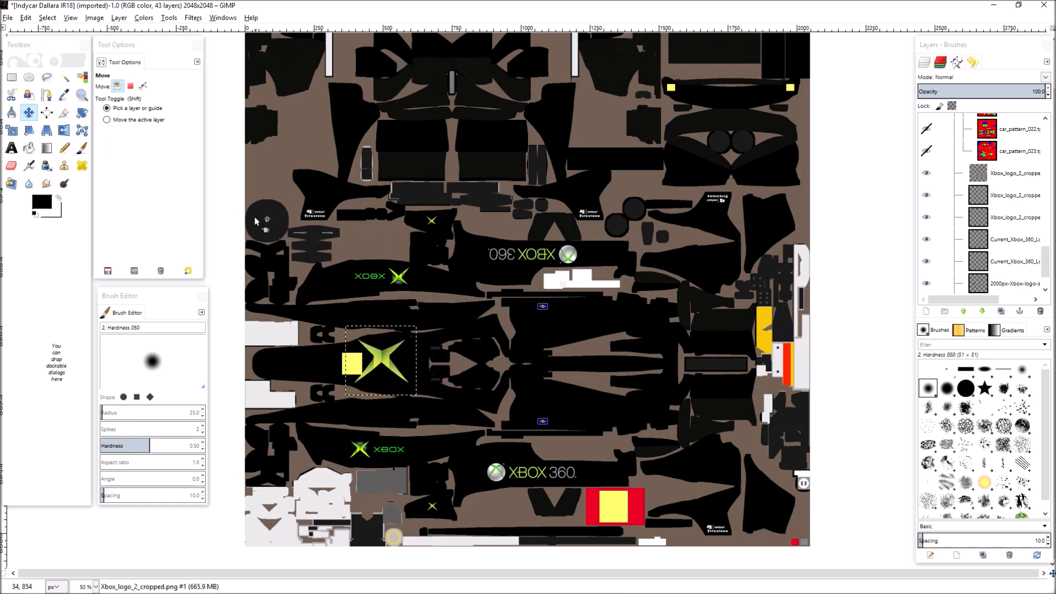
{"action": "left_click", "coordinate": [12, 132]}
{"action": "left_click_drag", "start_coordinate": [415, 329], "coordinate": [380, 377]}
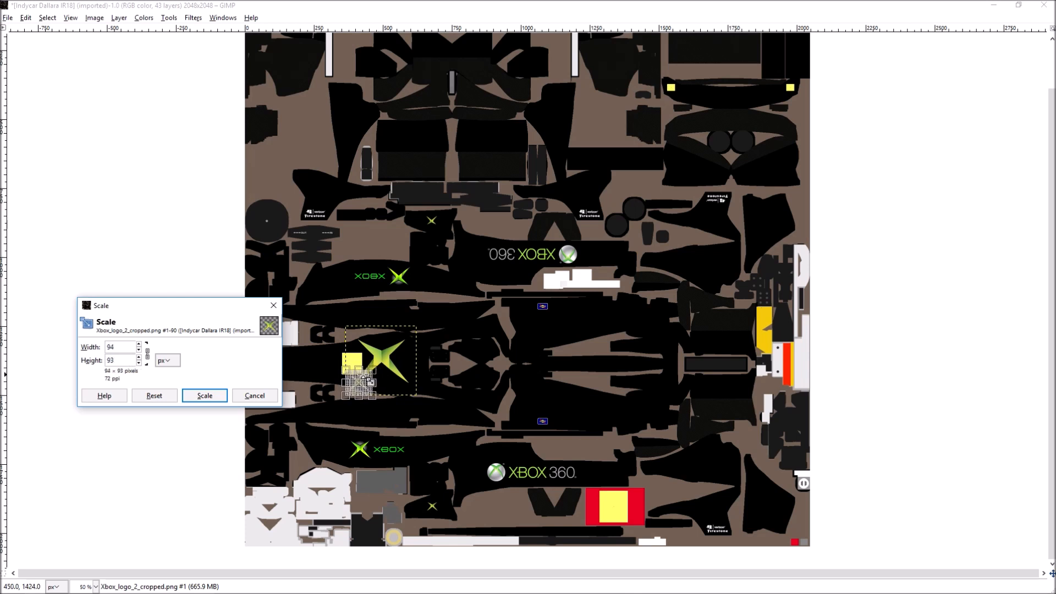
{"action": "left_click", "coordinate": [224, 400]}
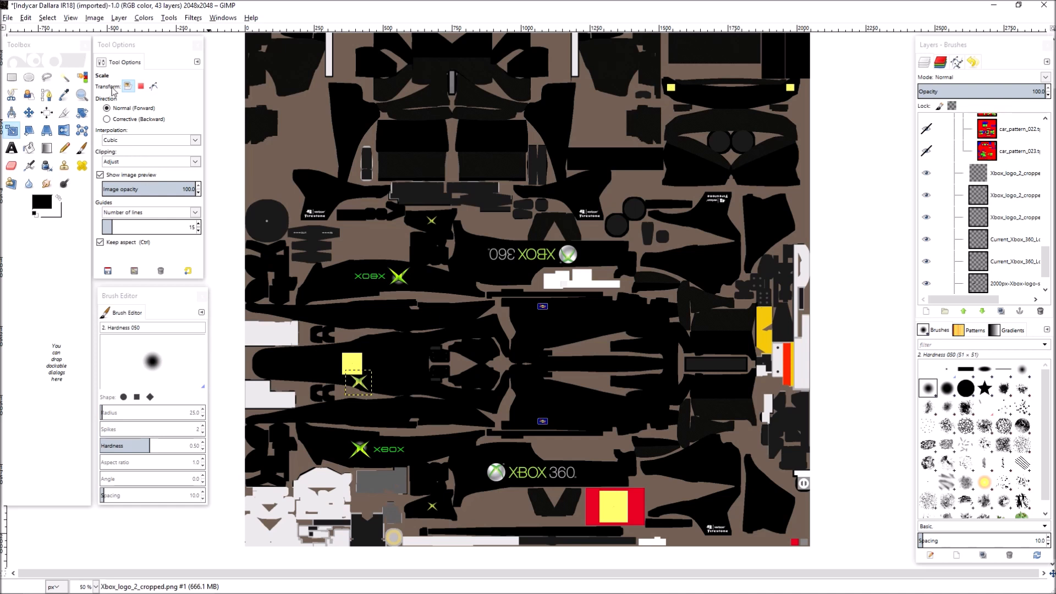
Step: Rotate the X logo on the nose by about 90 degrees about its centre
{"action": "left_click", "coordinate": [82, 113]}
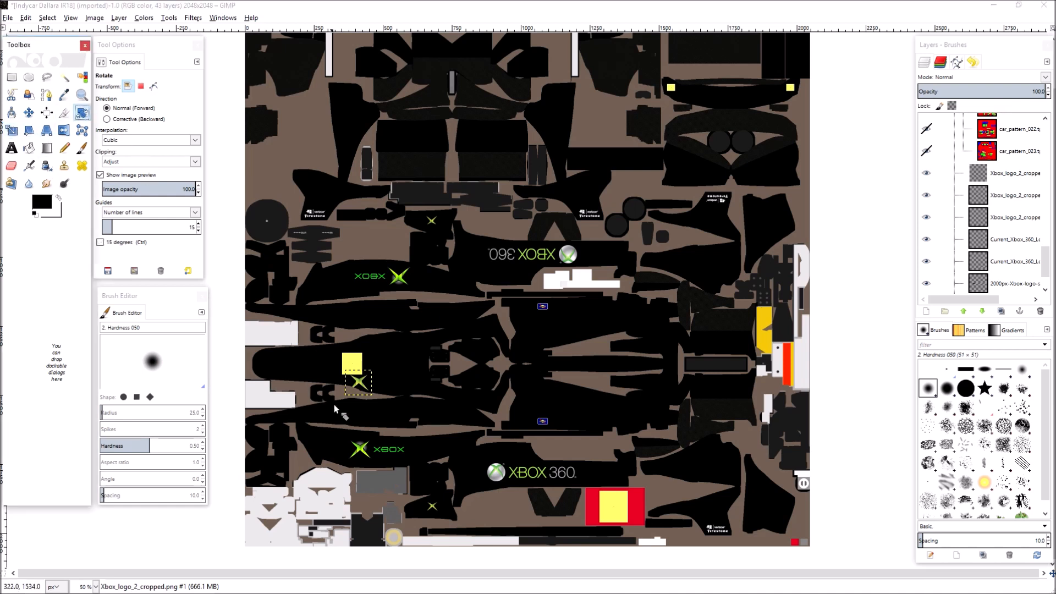
{"action": "left_click_drag", "start_coordinate": [370, 400], "coordinate": [347, 395]}
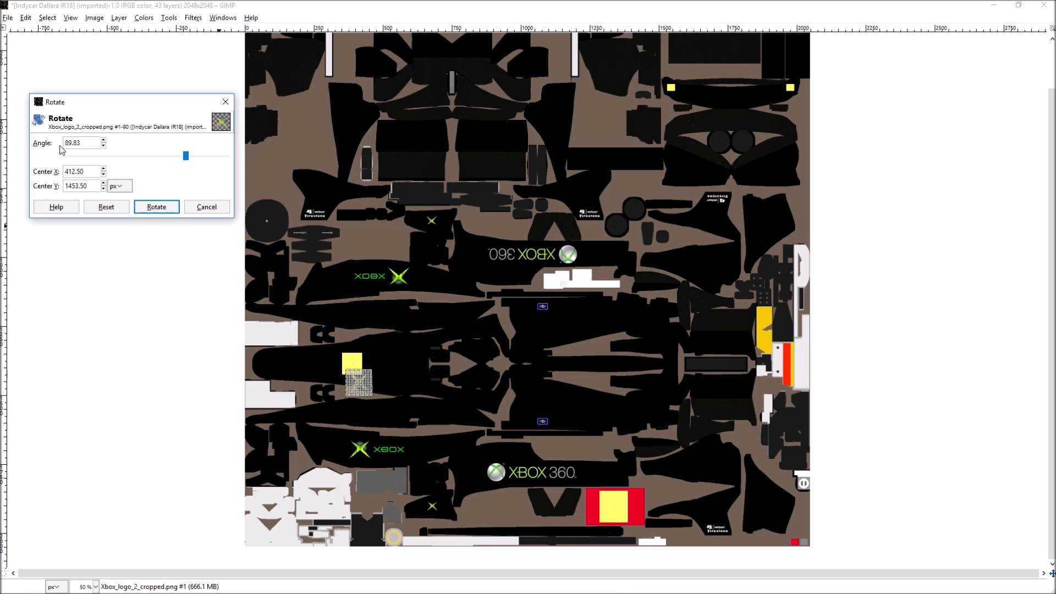
{"action": "left_click_drag", "start_coordinate": [186, 157], "coordinate": [187, 161]}
{"action": "left_click", "coordinate": [104, 140]}
{"action": "left_click_drag", "start_coordinate": [183, 159], "coordinate": [187, 159]}
{"action": "left_click", "coordinate": [156, 207]}
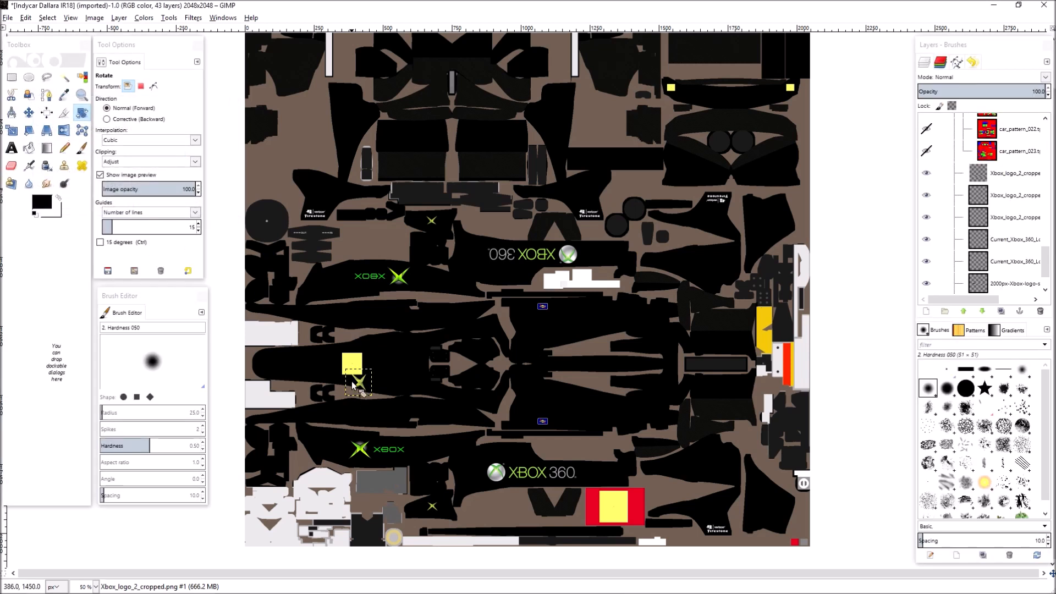
Step: Move the rotated X logo along the nose's centreline to just behind the yellow square, on the cockpit side
{"action": "left_click", "coordinate": [29, 113]}
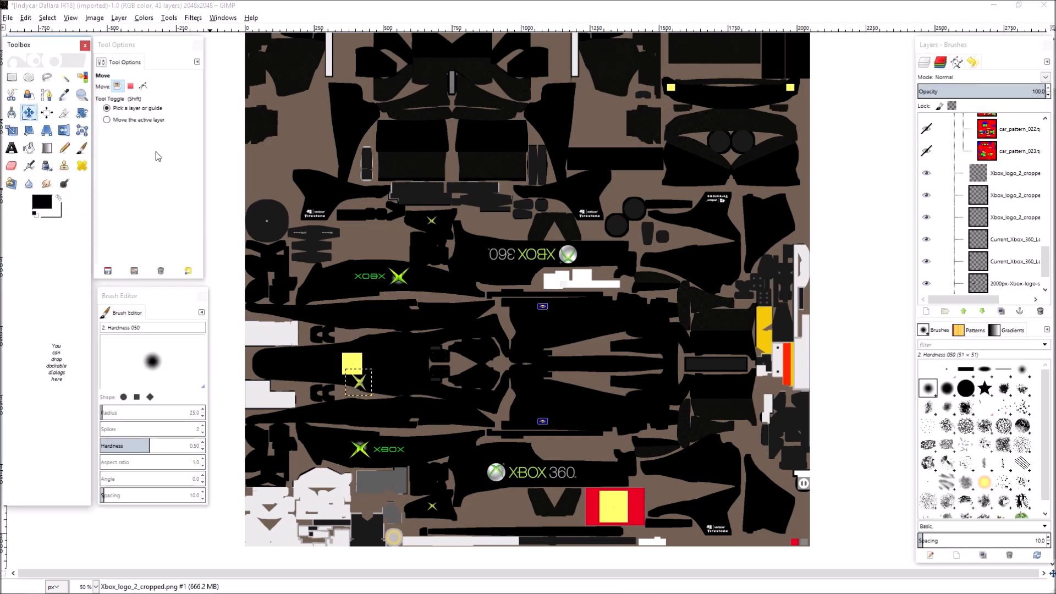
{"action": "left_click_drag", "start_coordinate": [361, 388], "coordinate": [309, 369]}
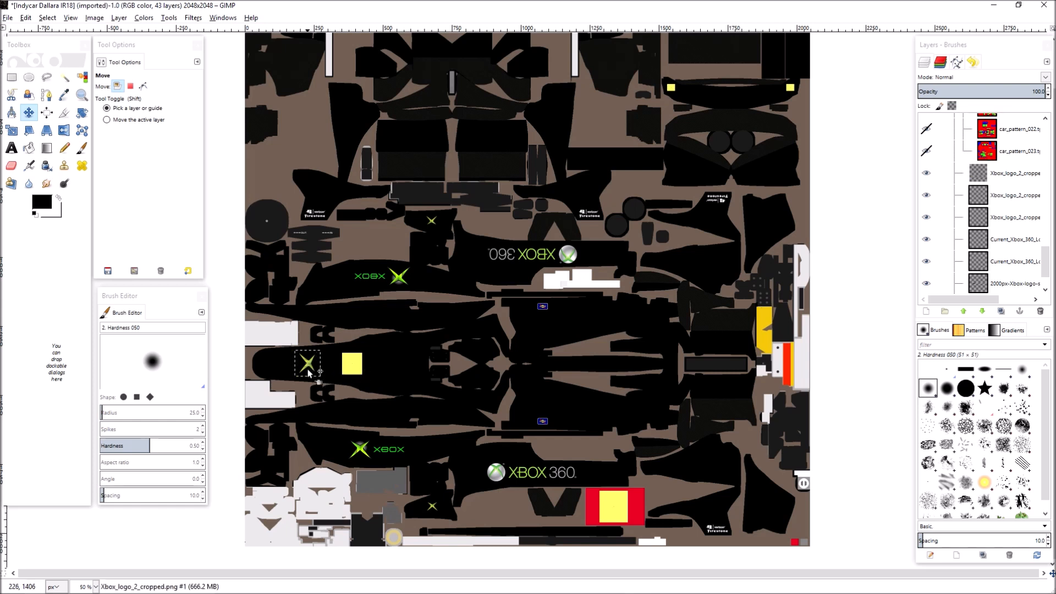
{"action": "left_click_drag", "start_coordinate": [312, 365], "coordinate": [394, 368]}
{"action": "left_click_drag", "start_coordinate": [391, 369], "coordinate": [396, 371]}
Step: Shift the floating Tool Options, Brush Editor and Toolbox windows slightly to the right
{"action": "left_click_drag", "start_coordinate": [134, 49], "coordinate": [148, 49]}
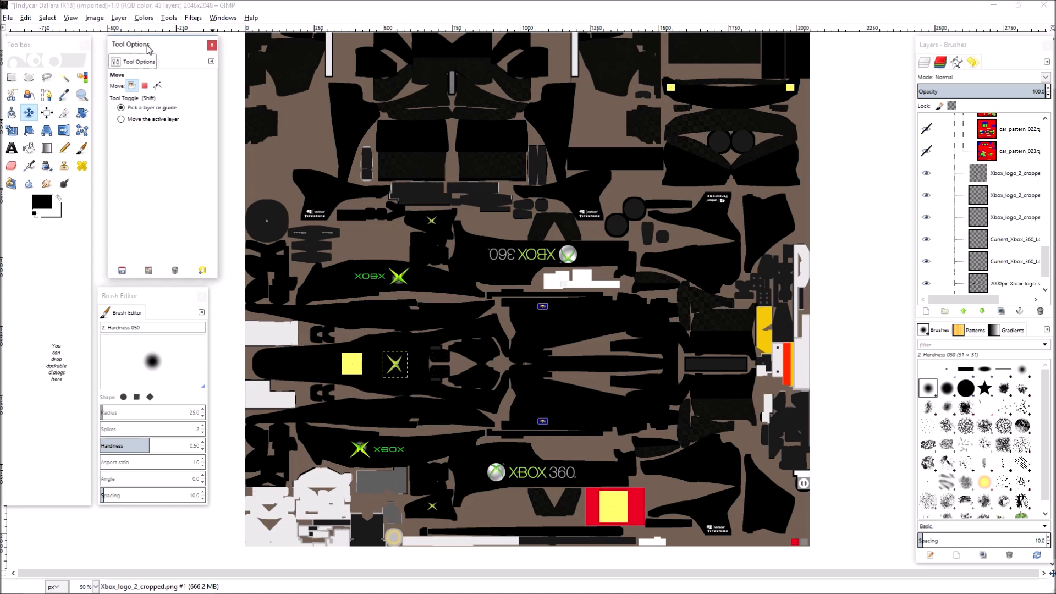
{"action": "left_click_drag", "start_coordinate": [159, 296], "coordinate": [171, 296]}
{"action": "left_click_drag", "start_coordinate": [49, 47], "coordinate": [59, 46]}
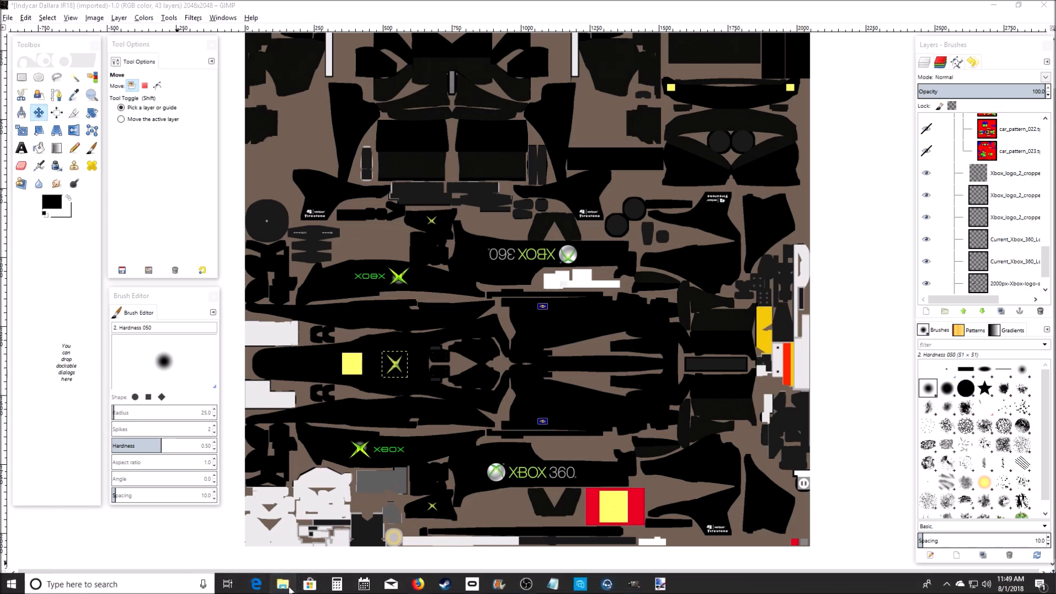
Step: Import the xbox-logo sphere PNG from the gimptut folder as a layer and scale it to 134 × 134 px
{"action": "left_click", "coordinate": [283, 585]}
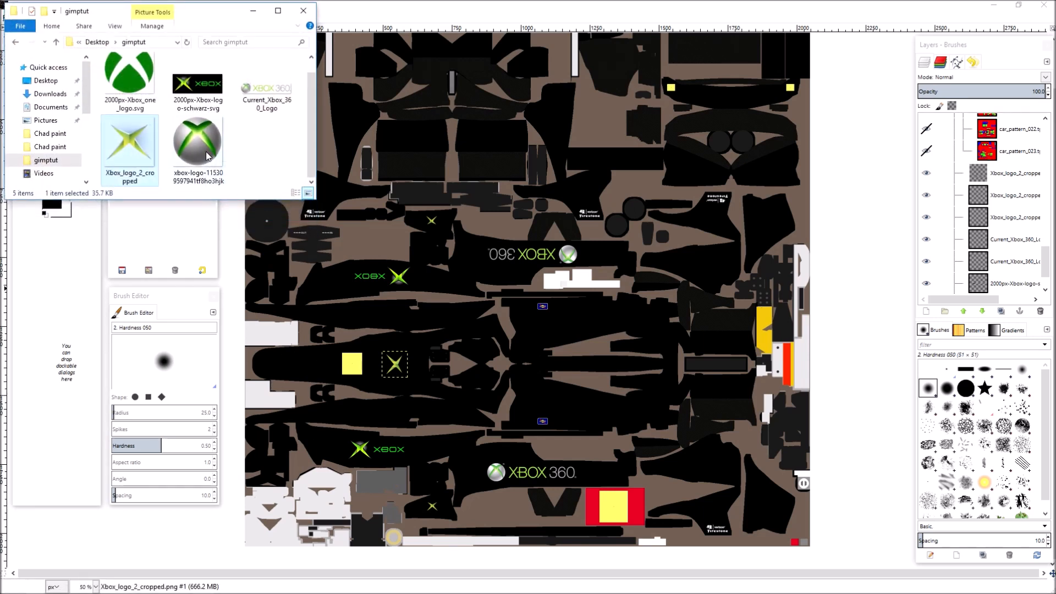
{"action": "left_click_drag", "start_coordinate": [203, 150], "coordinate": [560, 406]}
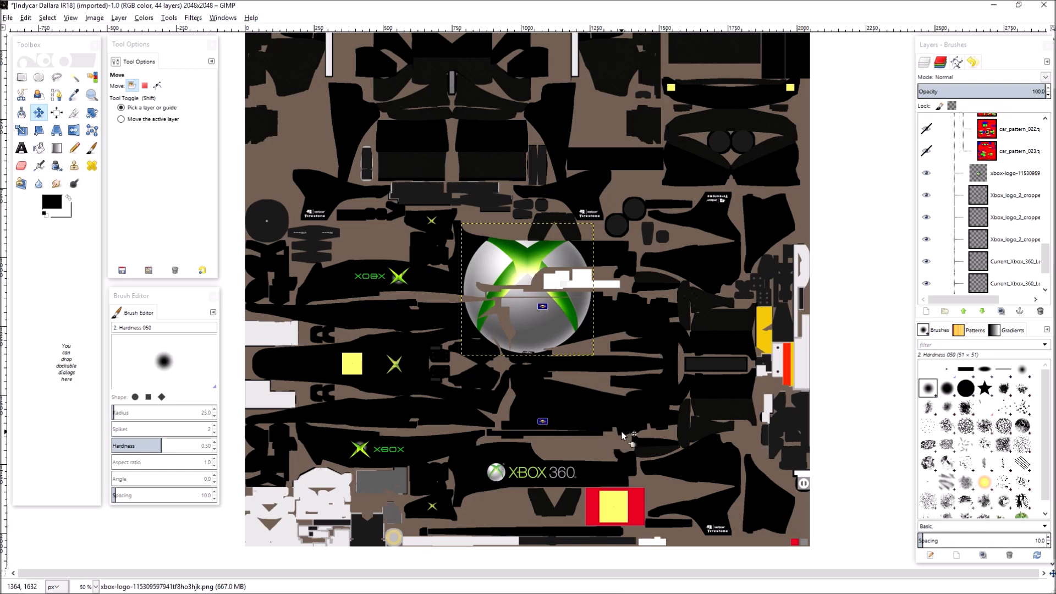
{"action": "left_click", "coordinate": [21, 130]}
{"action": "left_click", "coordinate": [540, 305]}
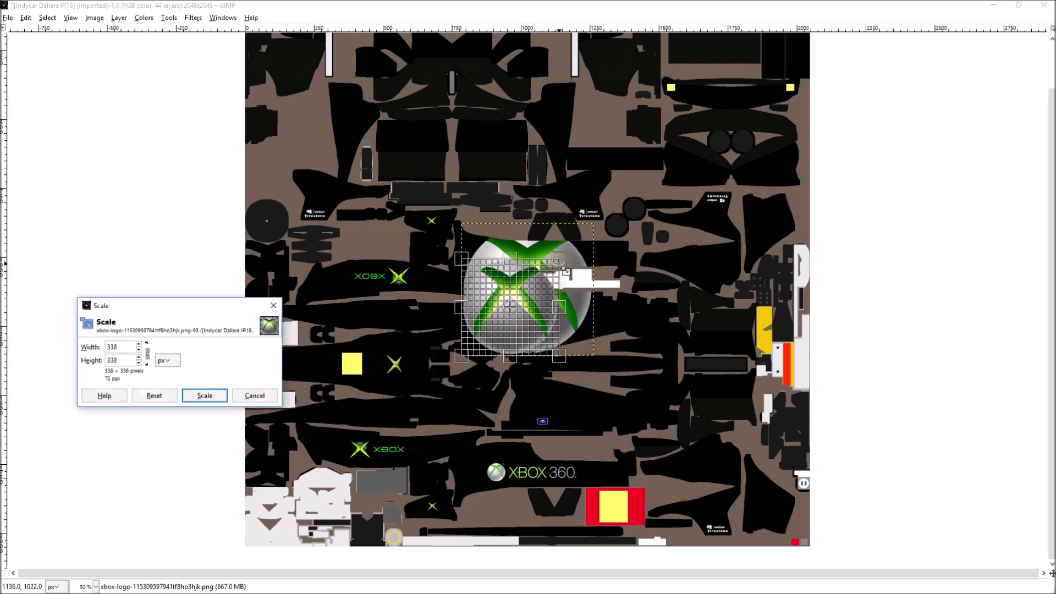
{"action": "left_click_drag", "start_coordinate": [536, 302], "coordinate": [512, 327]}
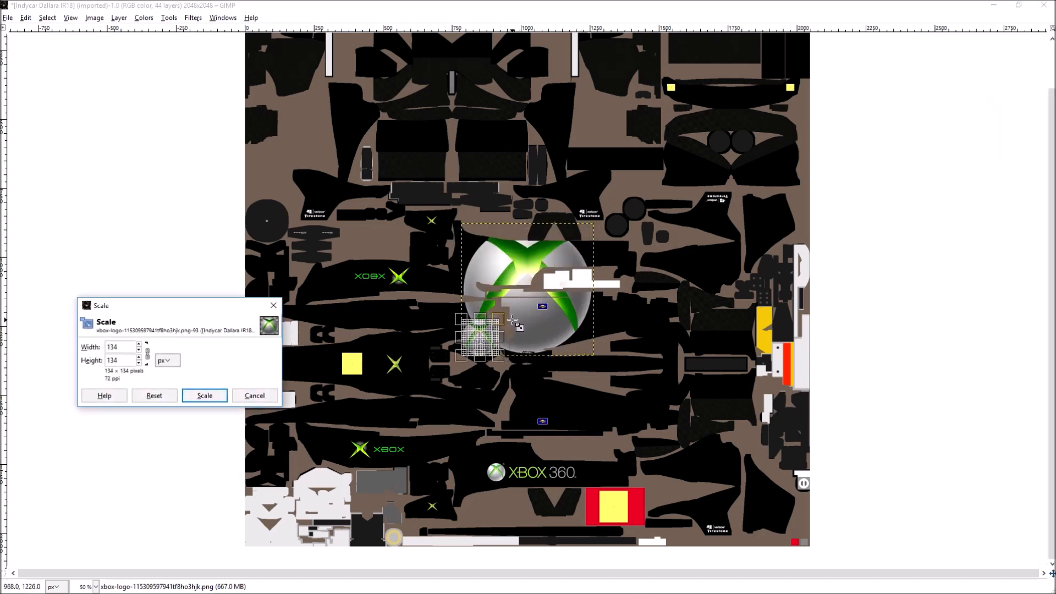
{"action": "left_click", "coordinate": [204, 396]}
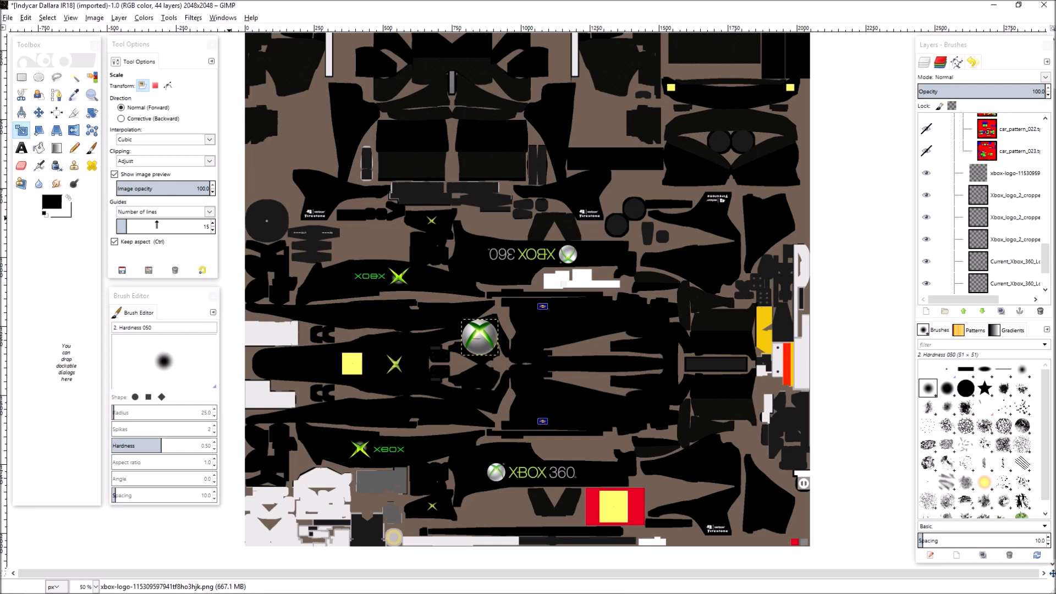
Step: Move the sphere logo onto the lower sidepod beside its small blue badge and scale it to 82 × 82 px
{"action": "left_click", "coordinate": [39, 113]}
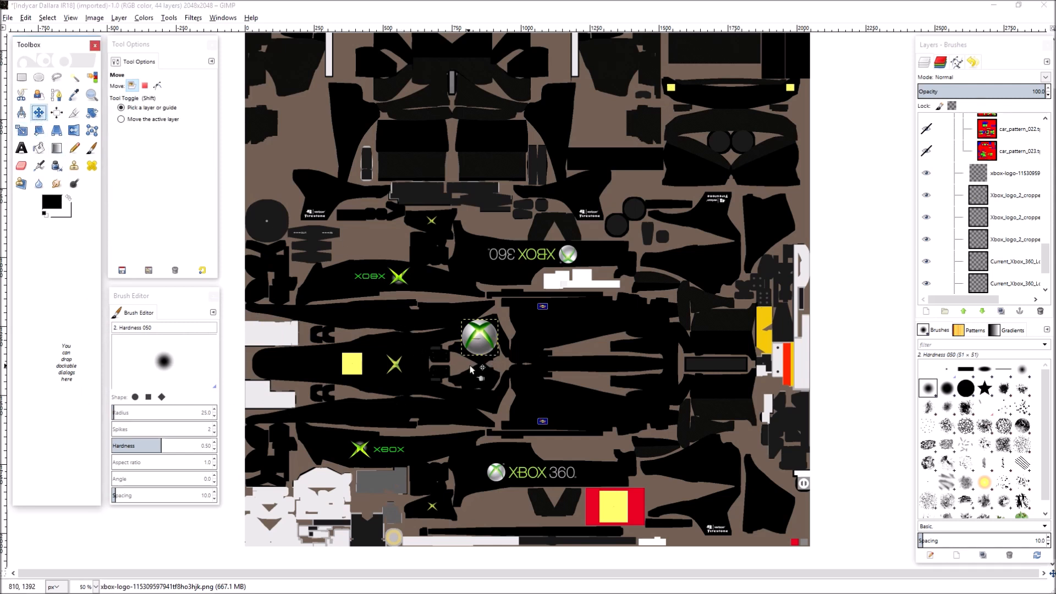
{"action": "left_click_drag", "start_coordinate": [478, 352], "coordinate": [564, 422]}
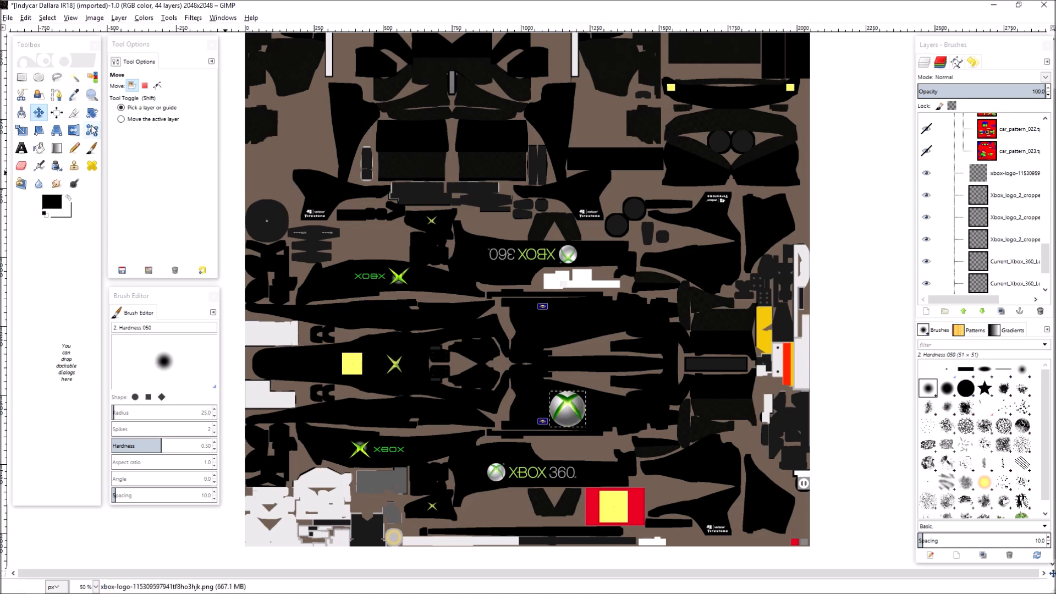
{"action": "left_click", "coordinate": [53, 134]}
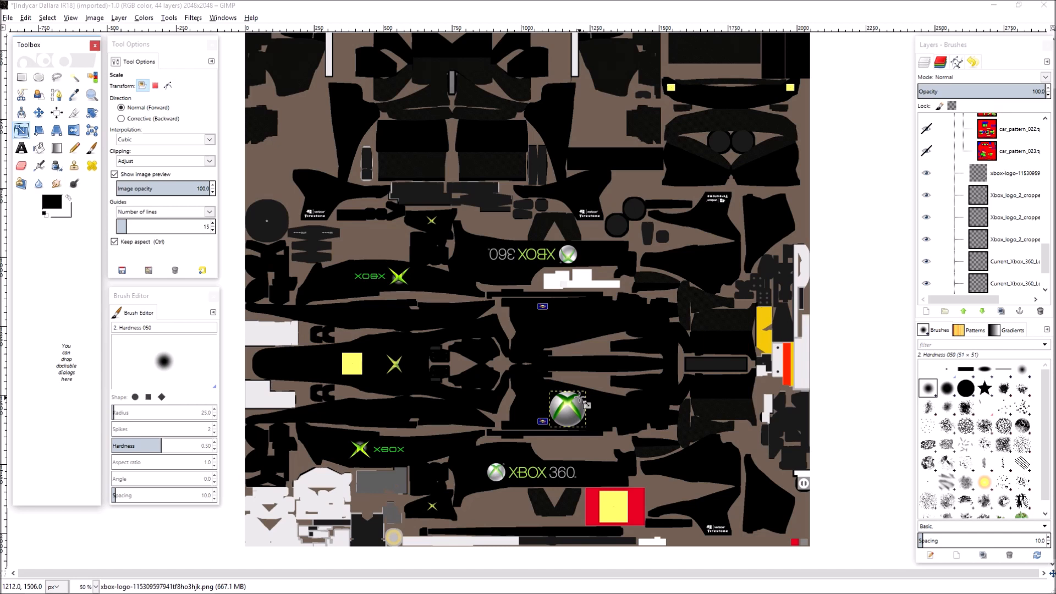
{"action": "left_click", "coordinate": [583, 404]}
{"action": "left_click_drag", "start_coordinate": [587, 405], "coordinate": [572, 418]}
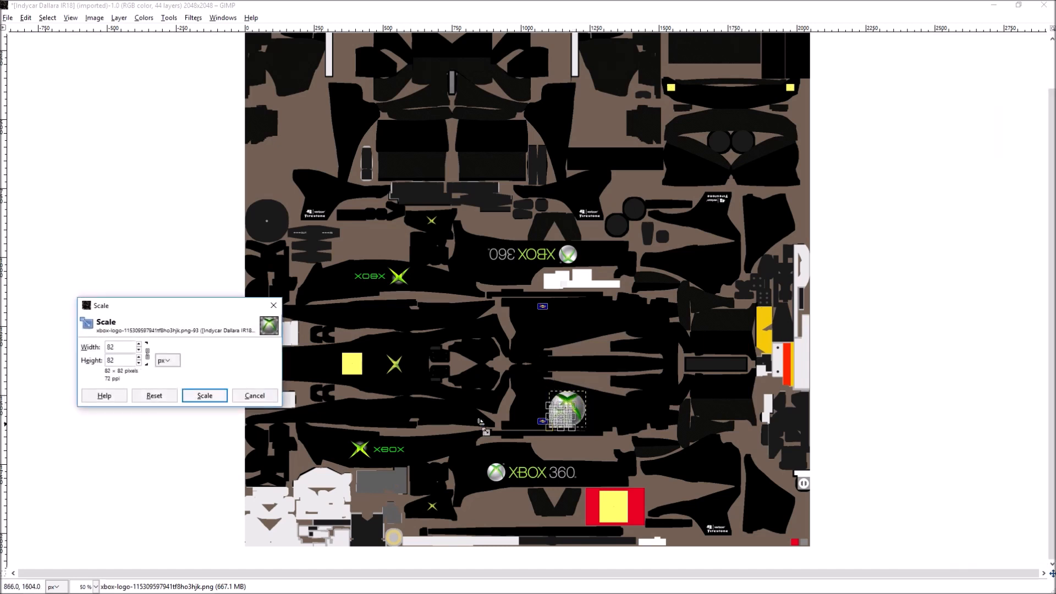
{"action": "left_click", "coordinate": [205, 396]}
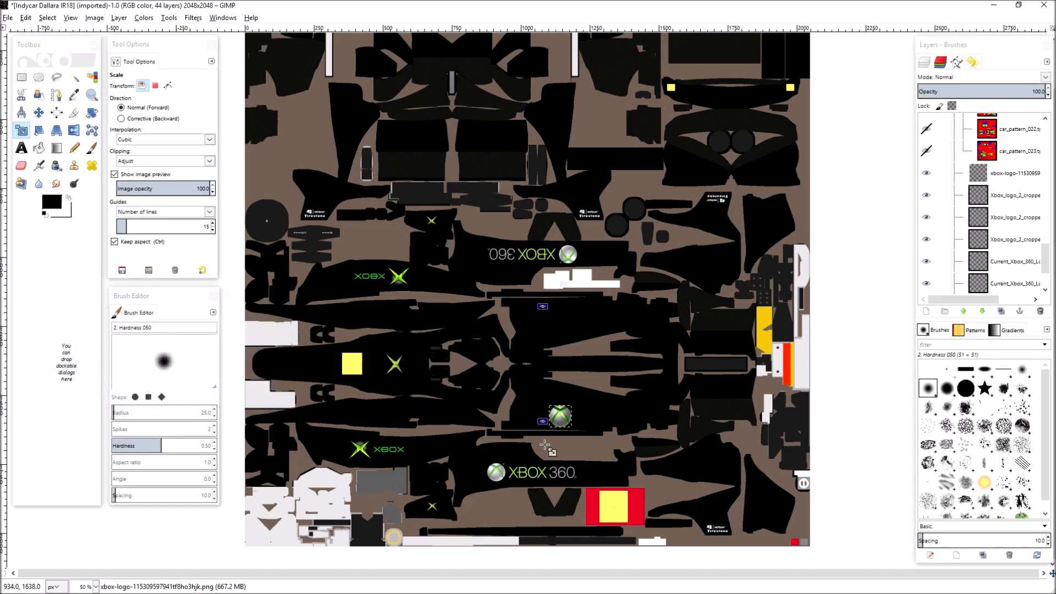
Step: Position the sphere logo directly above the small blue badge on the lower sidepod, aligned with it
{"action": "left_click", "coordinate": [38, 113]}
{"action": "left_click_drag", "start_coordinate": [571, 423], "coordinate": [569, 405]}
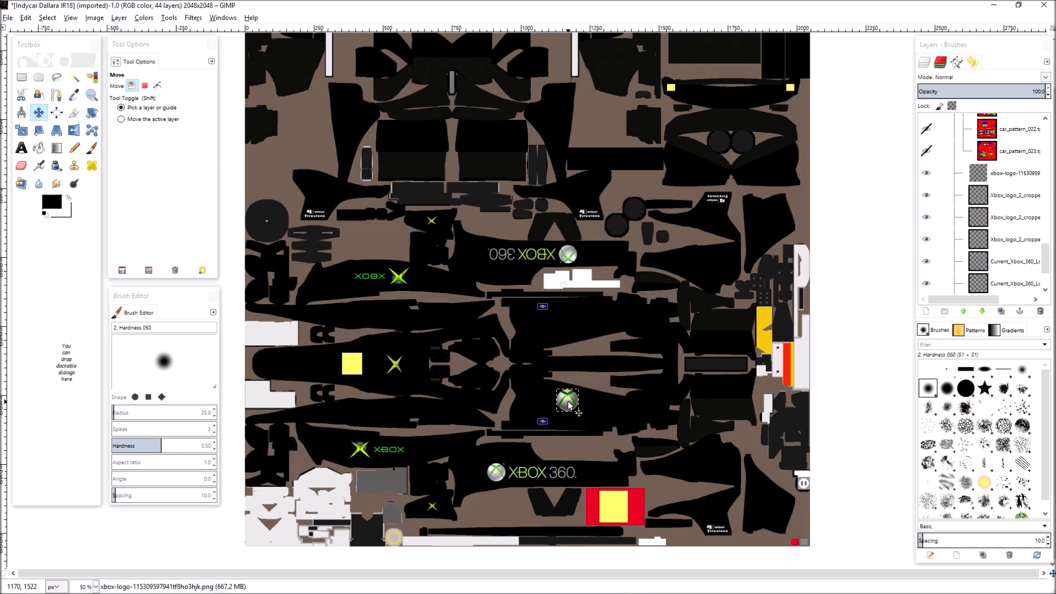
{"action": "left_click_drag", "start_coordinate": [569, 406], "coordinate": [544, 403]}
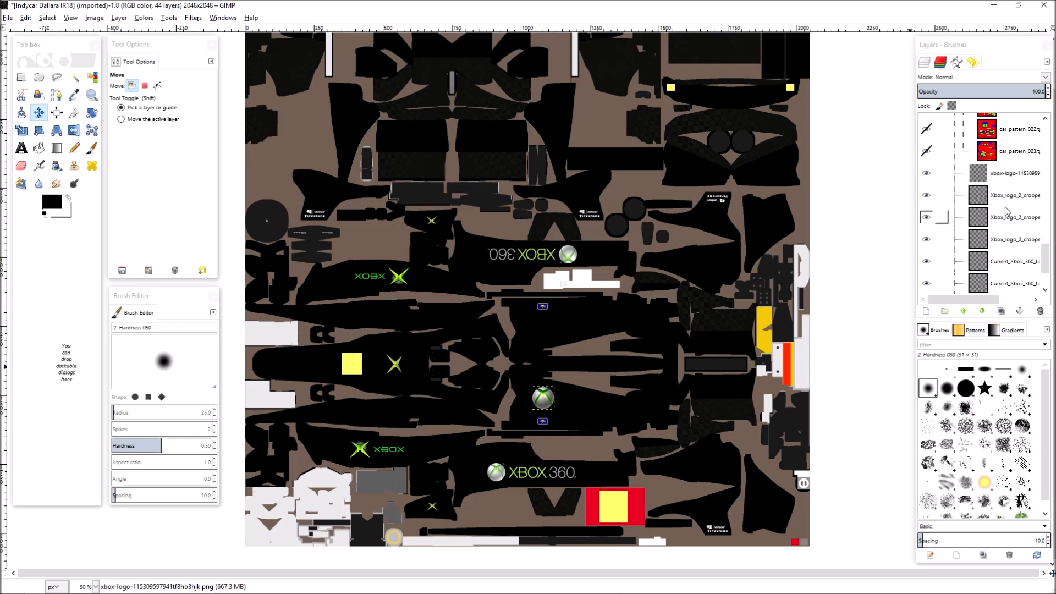
Step: Duplicate the sphere logo layer and move the copy to the upper sidepod, just below its small blue badge
{"action": "left_click", "coordinate": [1009, 175]}
{"action": "right_click", "coordinate": [1009, 175]}
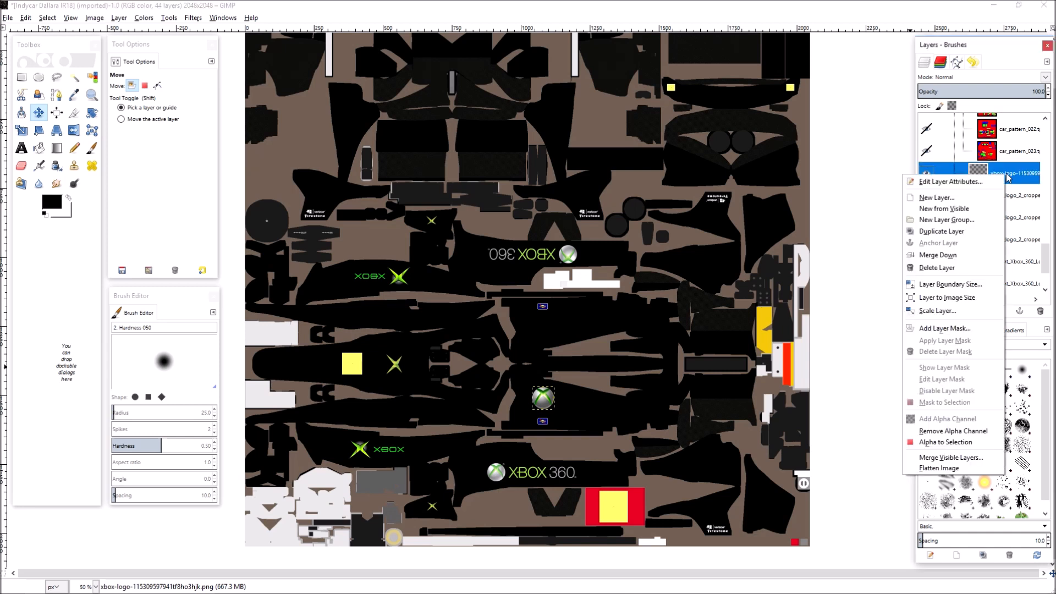
{"action": "left_click", "coordinate": [952, 232]}
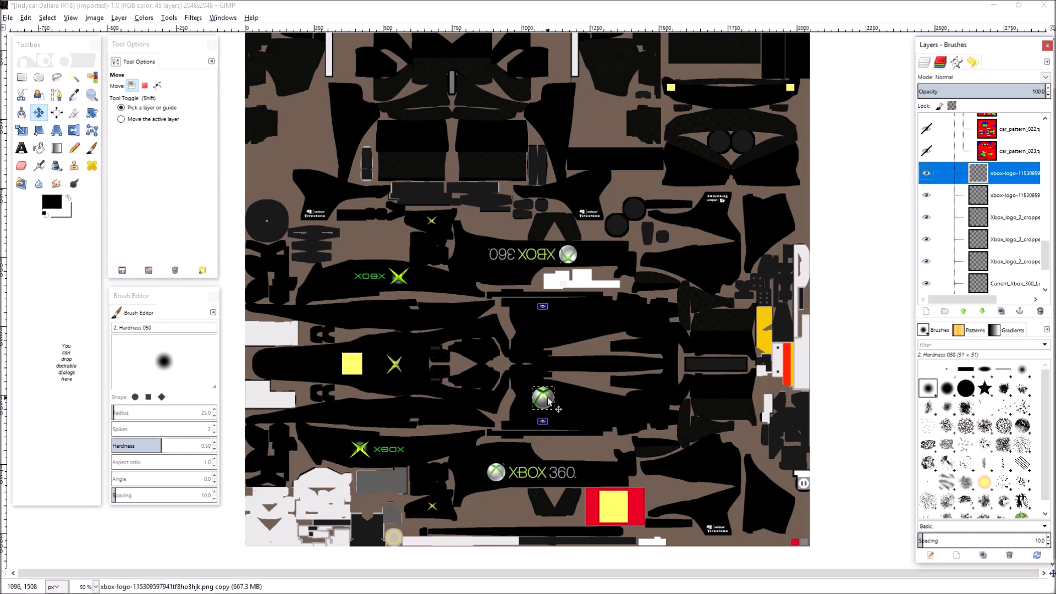
{"action": "left_click_drag", "start_coordinate": [547, 399], "coordinate": [550, 326]}
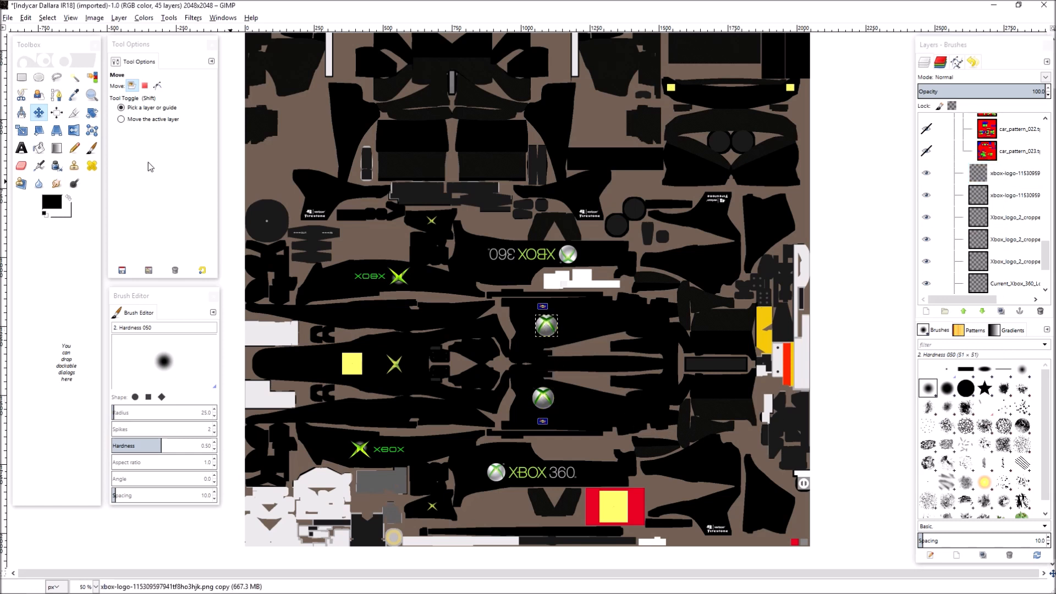
Step: Rotate the copied sphere logo on the upper sidepod by 180 degrees about its centre
{"action": "left_click", "coordinate": [92, 113]}
{"action": "key", "text": "Tab"}
{"action": "left_click_drag", "start_coordinate": [537, 337], "coordinate": [563, 321]}
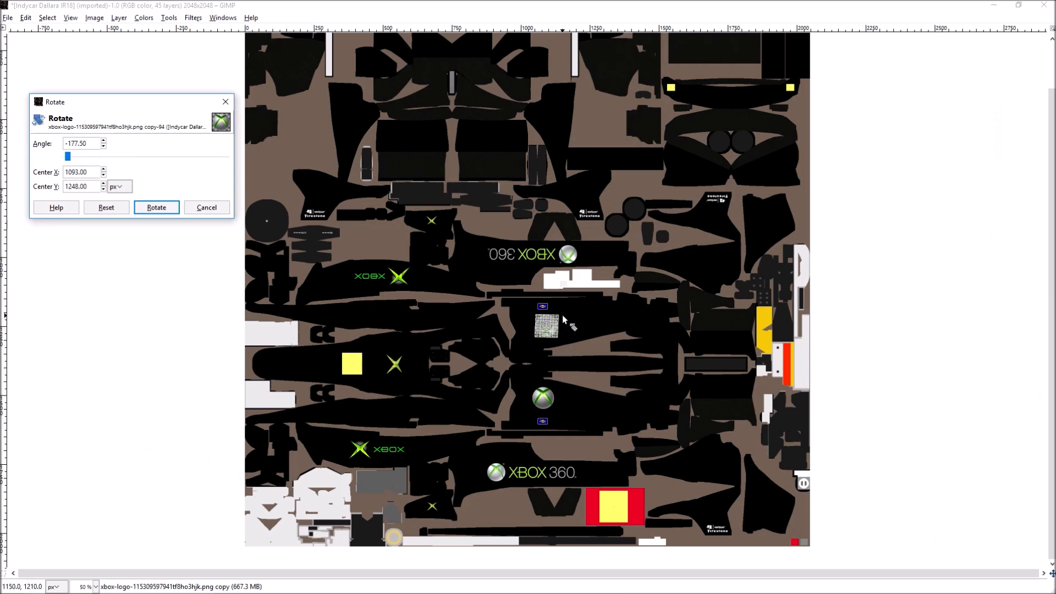
{"action": "left_click", "coordinate": [103, 141]}
{"action": "left_click", "coordinate": [103, 141]}
{"action": "left_click", "coordinate": [103, 147]}
{"action": "left_click", "coordinate": [103, 147]}
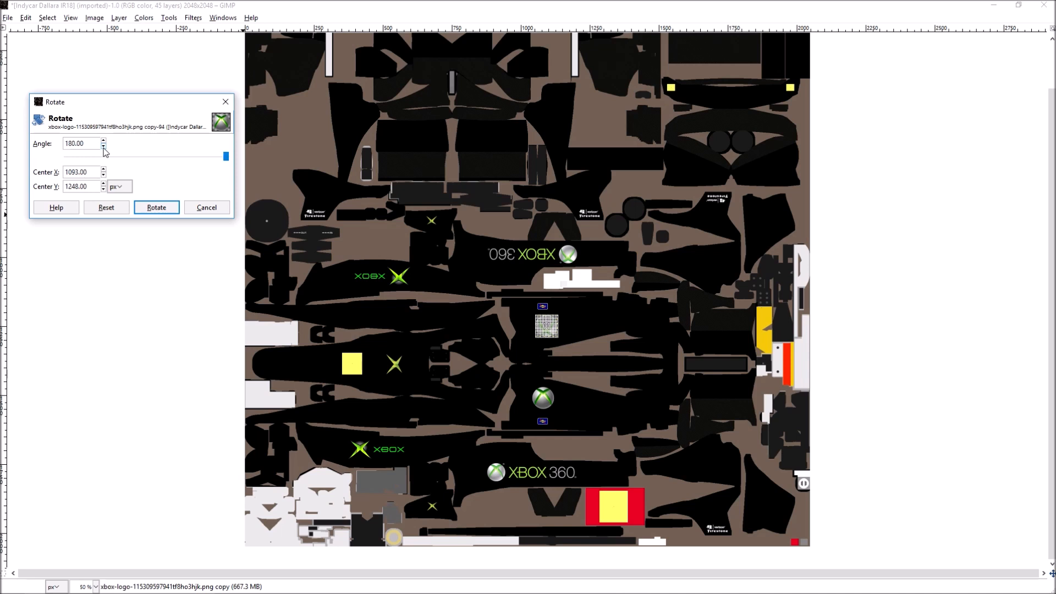
{"action": "left_click", "coordinate": [156, 207]}
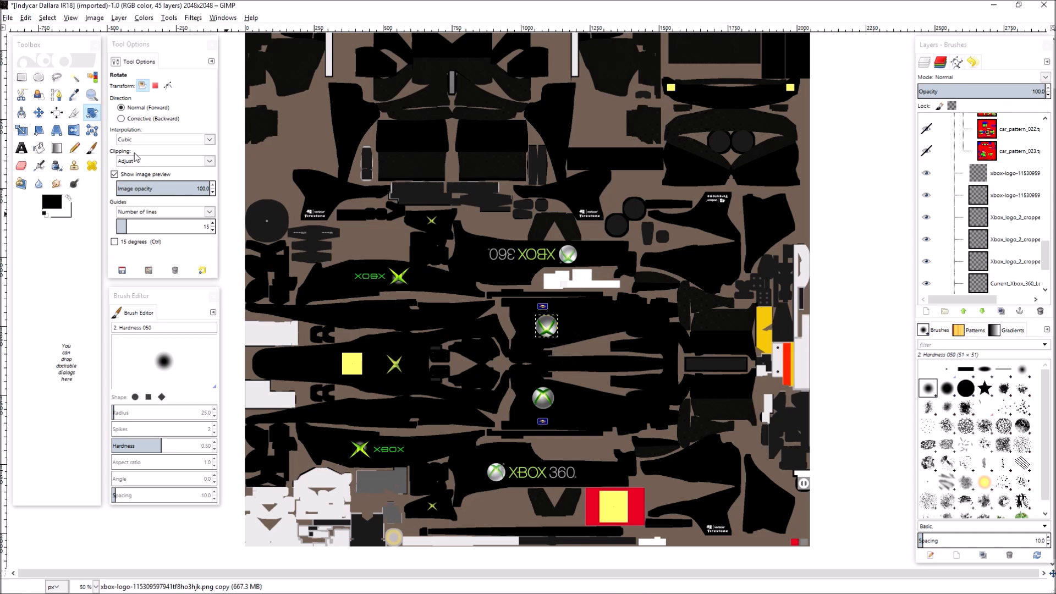
Step: Align the rotated sphere logo beneath the upper blue badge, mirroring the sphere on the lower sidepod
{"action": "key", "text": "m"}
{"action": "left_click_drag", "start_coordinate": [553, 326], "coordinate": [547, 334]}
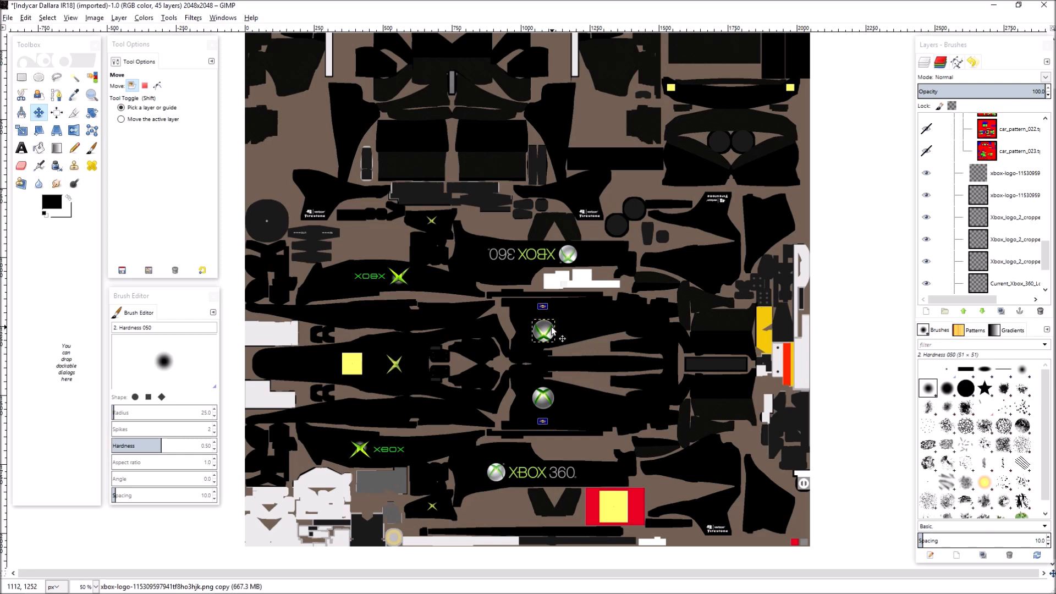
{"action": "left_click_drag", "start_coordinate": [548, 327], "coordinate": [547, 327]}
Step: Check the IndyCar picture on the desktop wallpaper for wing placement and return to the car template
{"action": "mouse_move", "coordinate": [248, 592]}
{"action": "left_click", "coordinate": [295, 589]}
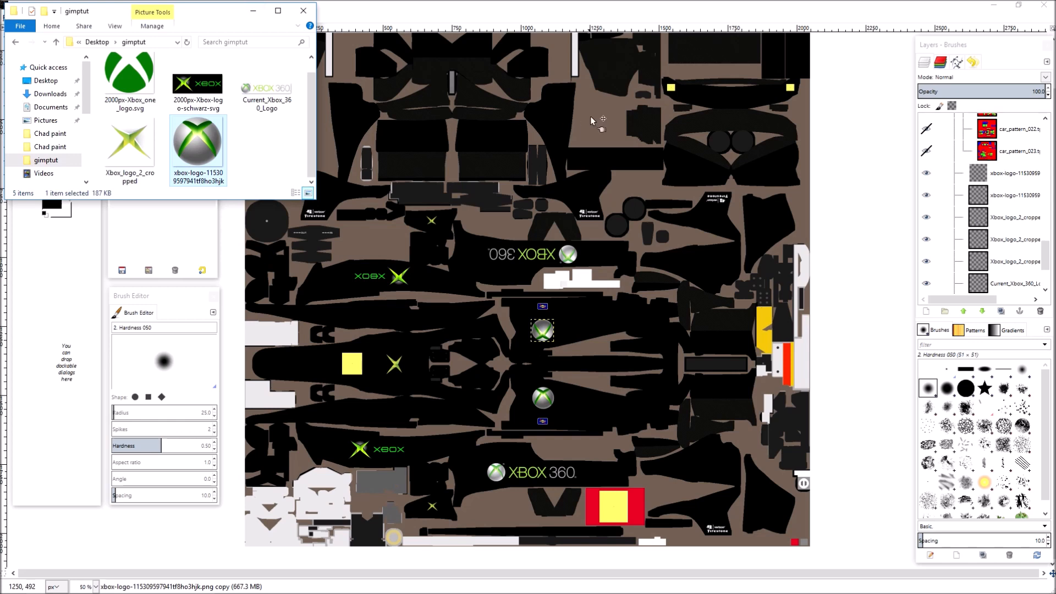
{"action": "left_click", "coordinate": [256, 13]}
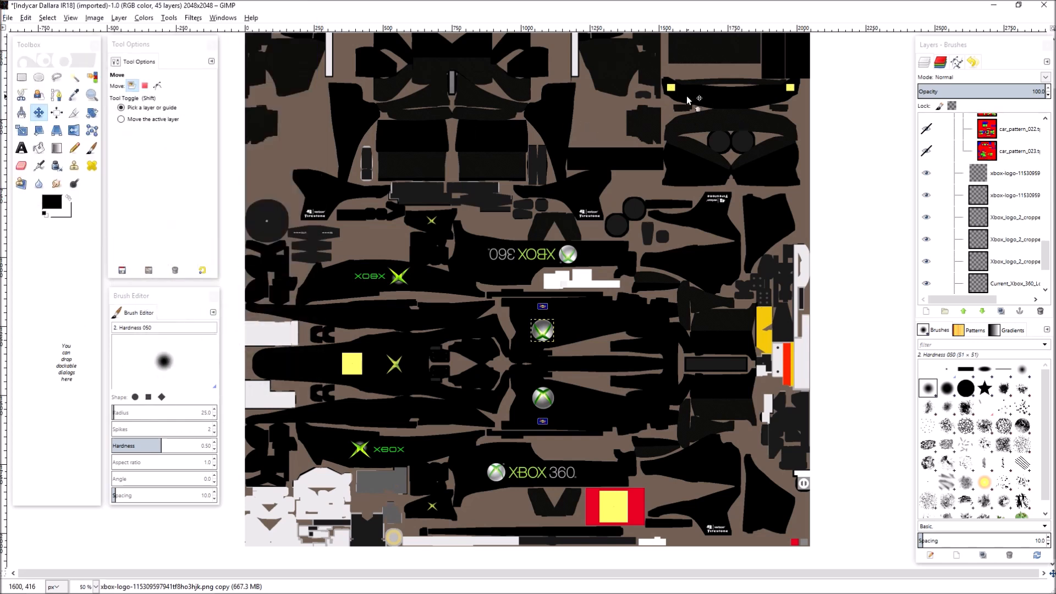
{"action": "left_click", "coordinate": [994, 6]}
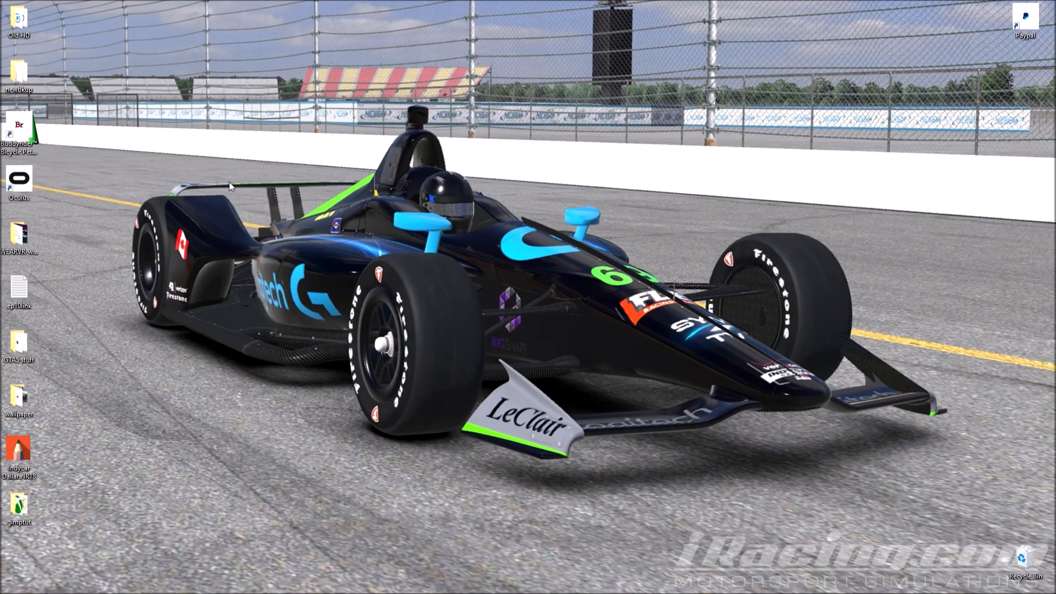
{"action": "left_click", "coordinate": [636, 583]}
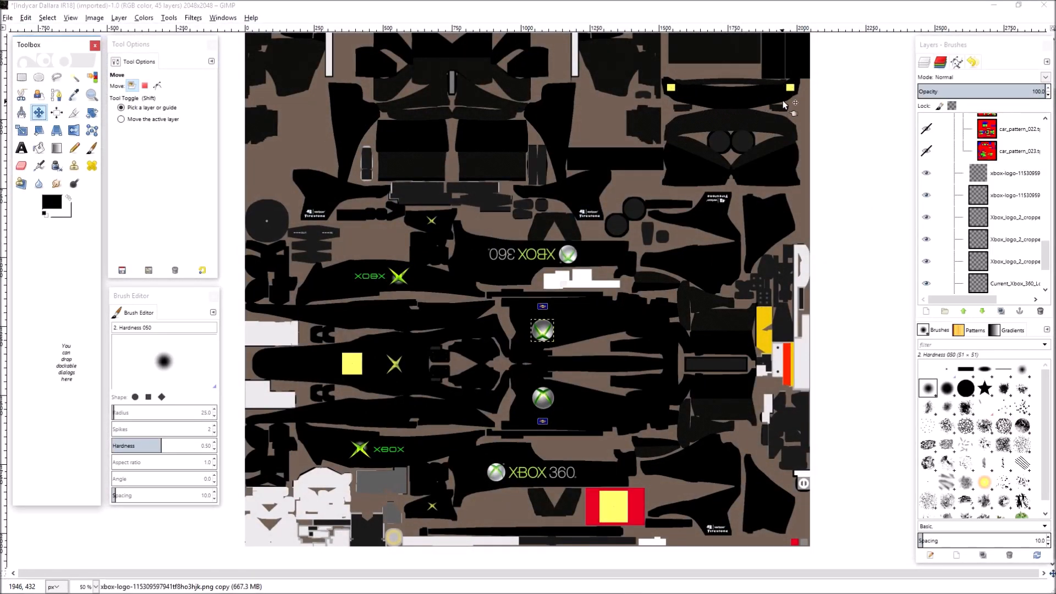
Step: Import Current_Xbox_360_Logo from the gimptut folder as a new layer and scale it to 294 × 60 px
{"action": "mouse_move", "coordinate": [391, 584]}
{"action": "left_click", "coordinate": [282, 585]}
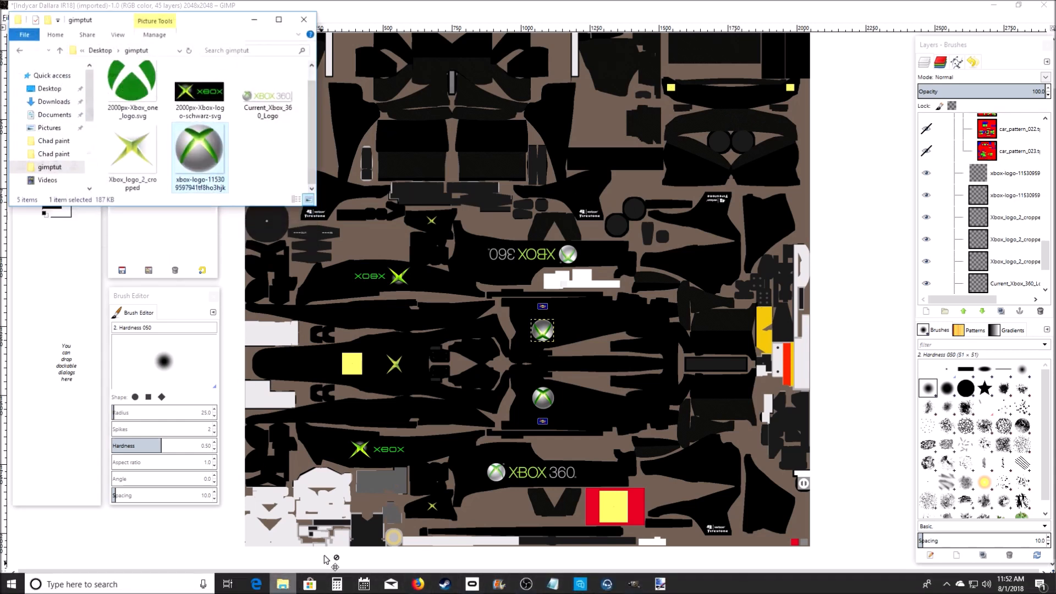
{"action": "left_click_drag", "start_coordinate": [266, 92], "coordinate": [574, 171]}
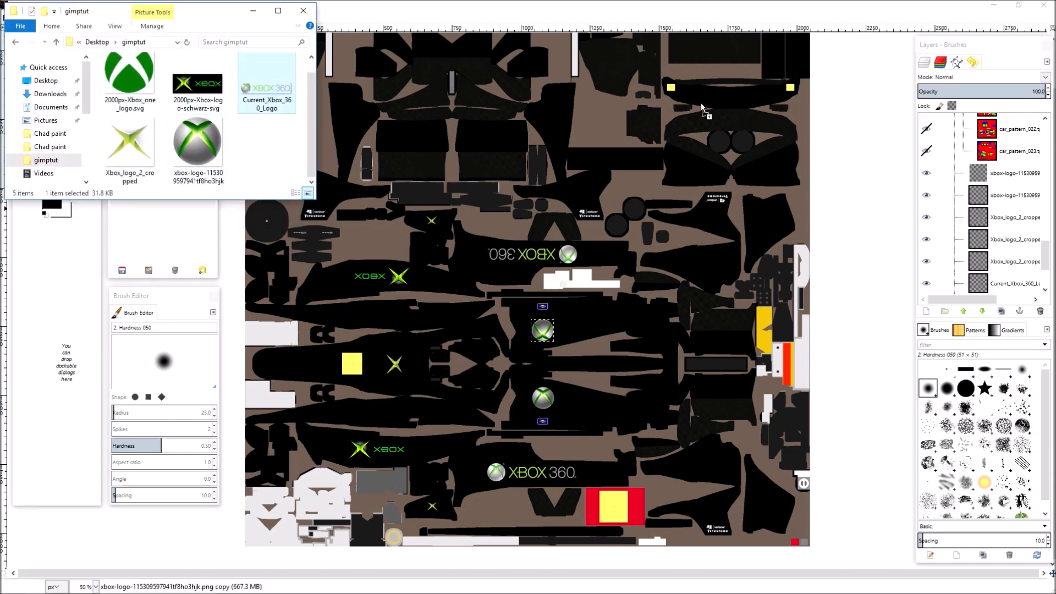
{"action": "left_click_drag", "start_coordinate": [701, 102], "coordinate": [682, 207]}
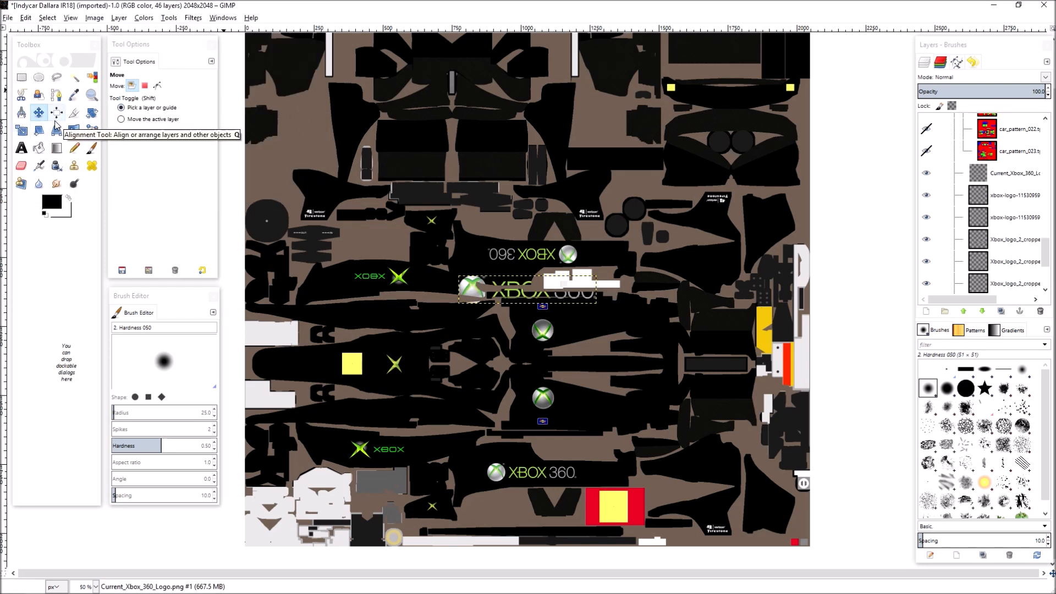
{"action": "left_click", "coordinate": [21, 130]}
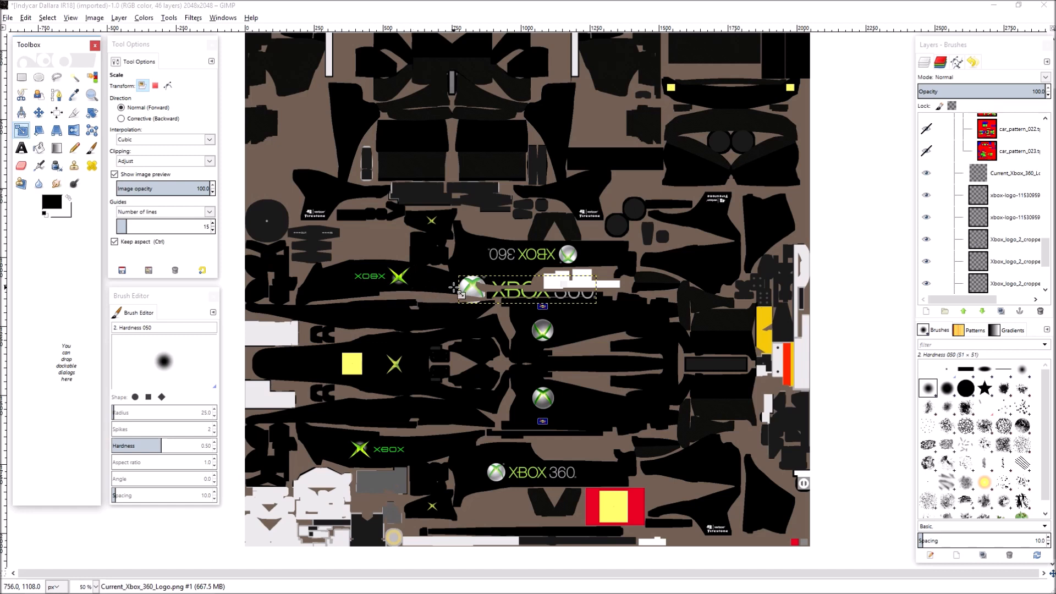
{"action": "left_click", "coordinate": [473, 286]}
{"action": "left_click_drag", "start_coordinate": [478, 289], "coordinate": [478, 289]}
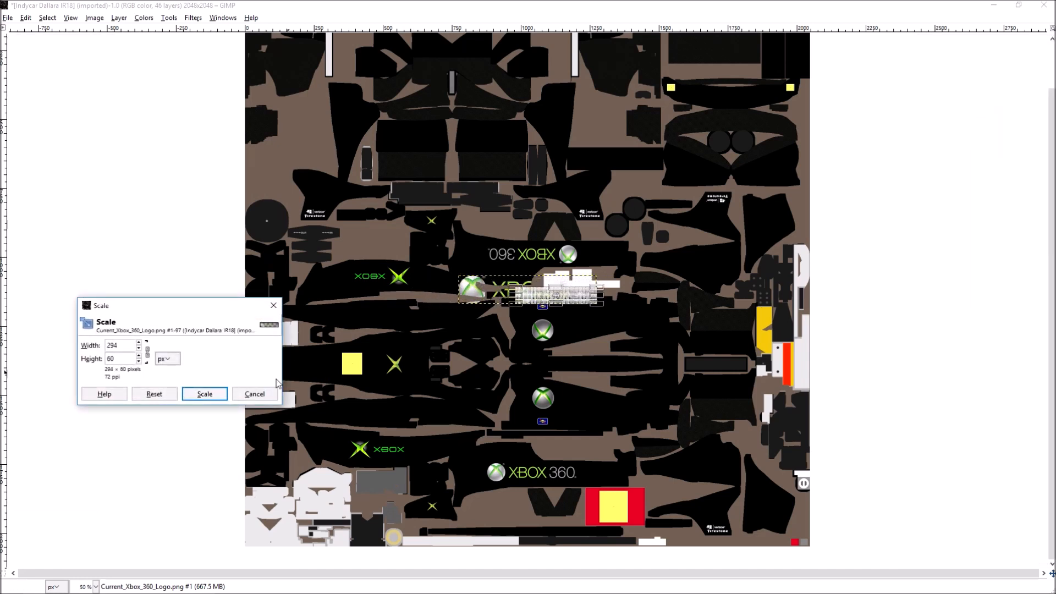
{"action": "left_click", "coordinate": [219, 396]}
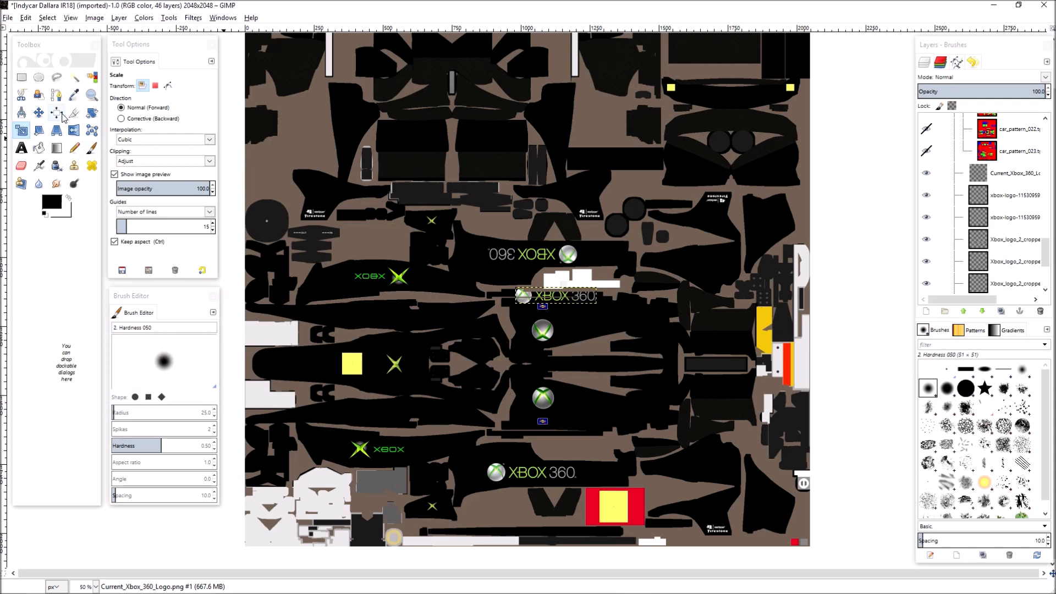
Step: Move the new Xbox 360 logo onto the black strip between the two small yellow squares and scale it to 256 × 52 px
{"action": "left_click", "coordinate": [38, 112]}
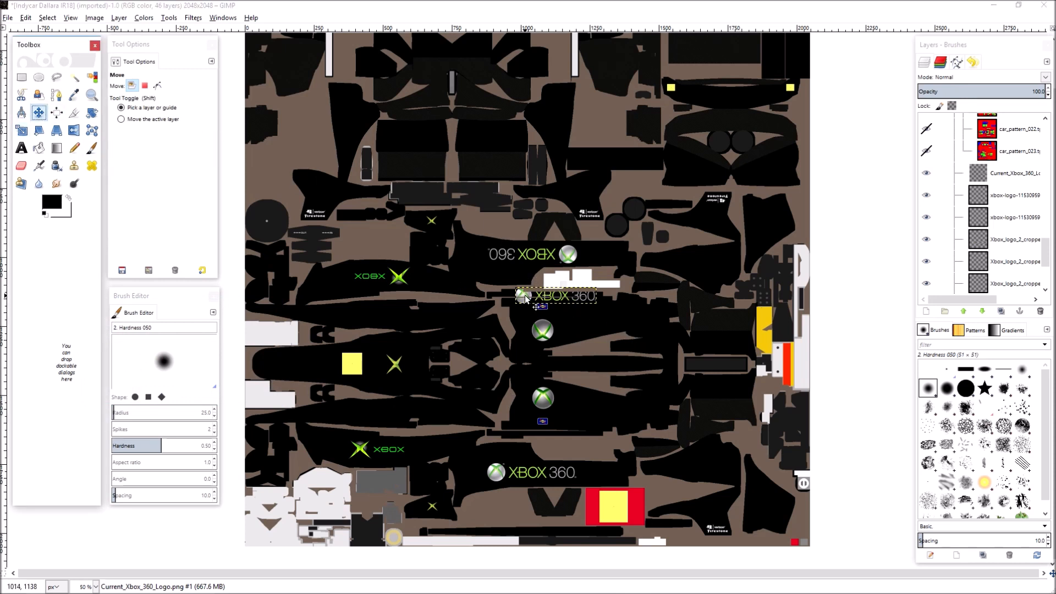
{"action": "left_click_drag", "start_coordinate": [524, 298], "coordinate": [701, 100]}
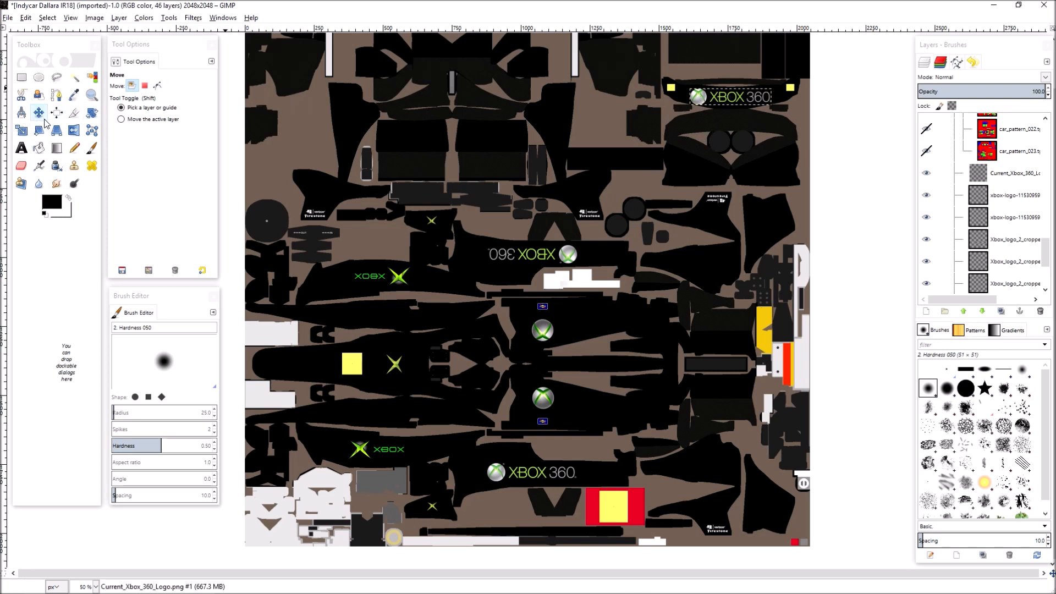
{"action": "left_click", "coordinate": [22, 130]}
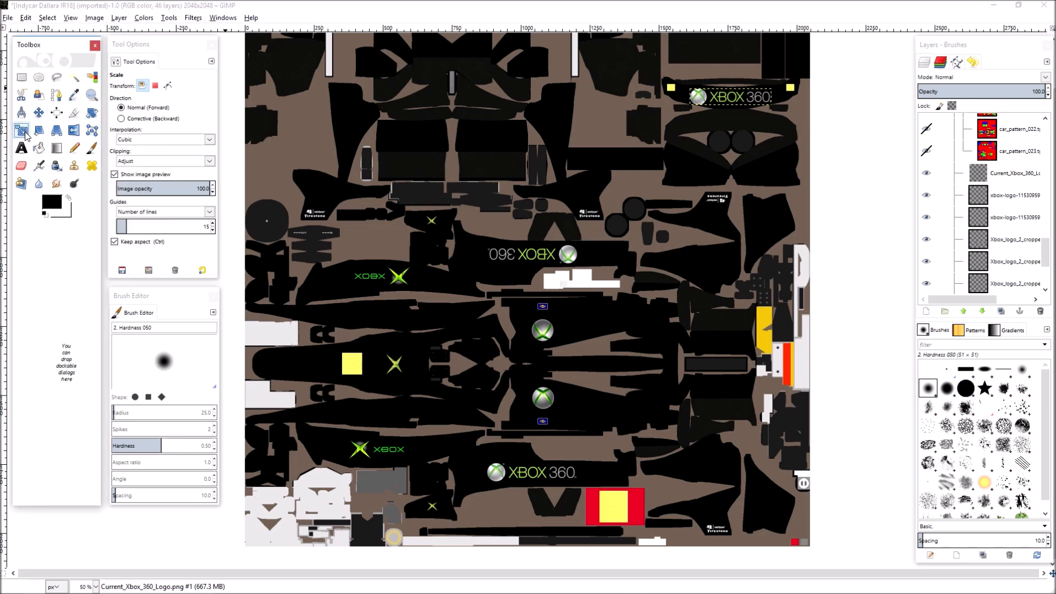
{"action": "key", "text": "Tab"}
{"action": "left_click", "coordinate": [778, 97]}
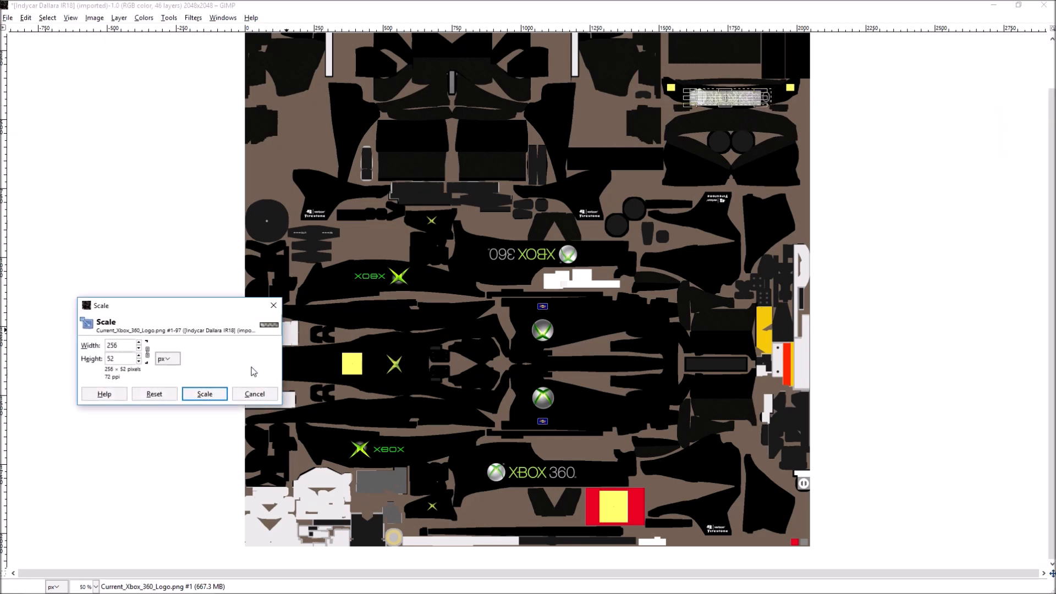
{"action": "left_click", "coordinate": [204, 394]}
{"action": "key", "text": "Tab"}
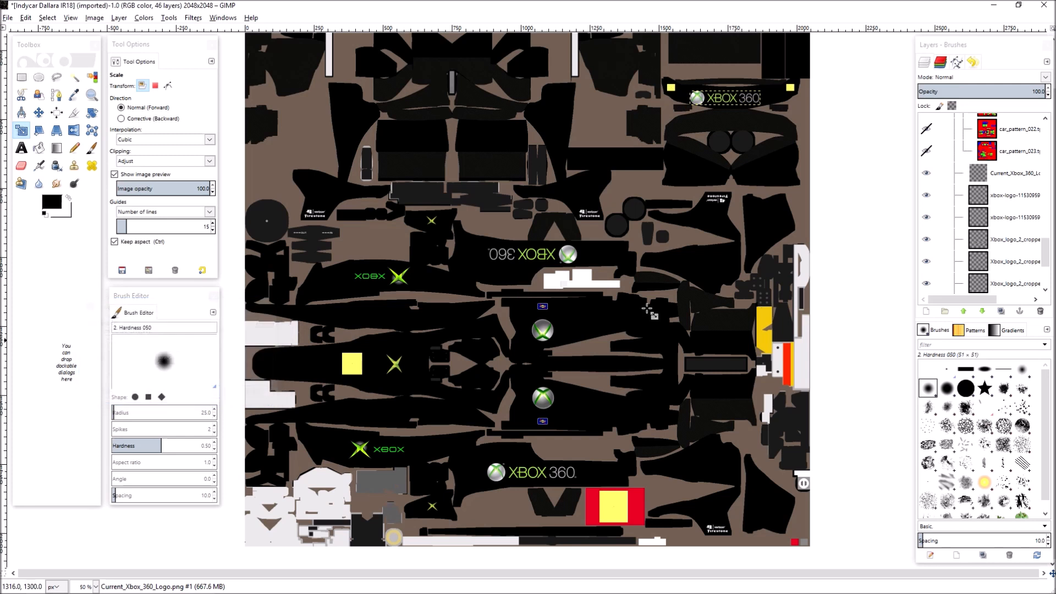
Step: Centre the Xbox 360 logo on the black wing strip between the two small yellow squares
{"action": "left_click", "coordinate": [39, 113]}
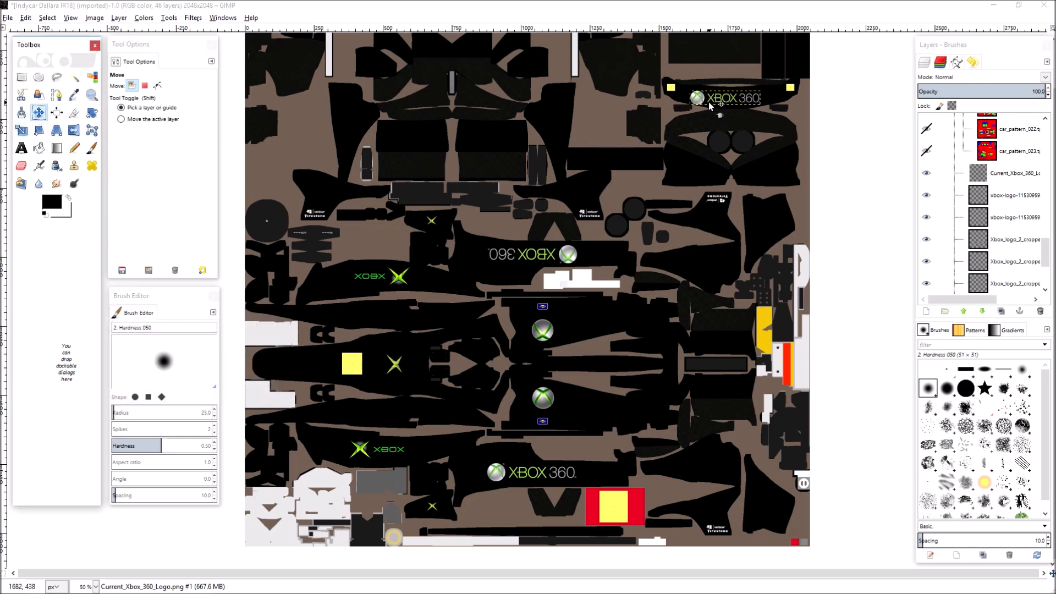
{"action": "left_click_drag", "start_coordinate": [708, 101], "coordinate": [703, 99]}
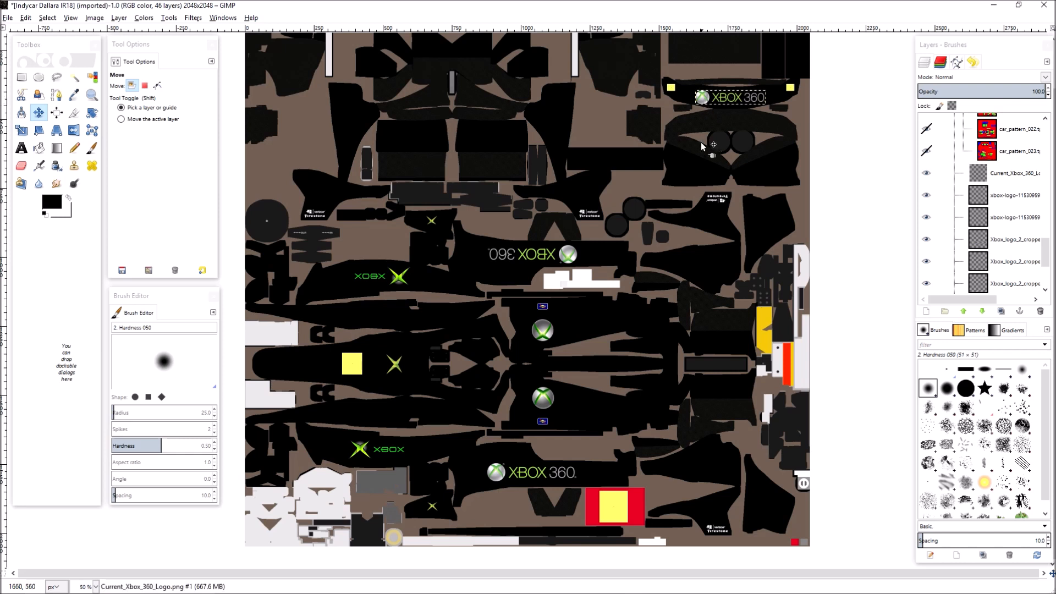
{"action": "left_click_drag", "start_coordinate": [700, 103], "coordinate": [702, 101]}
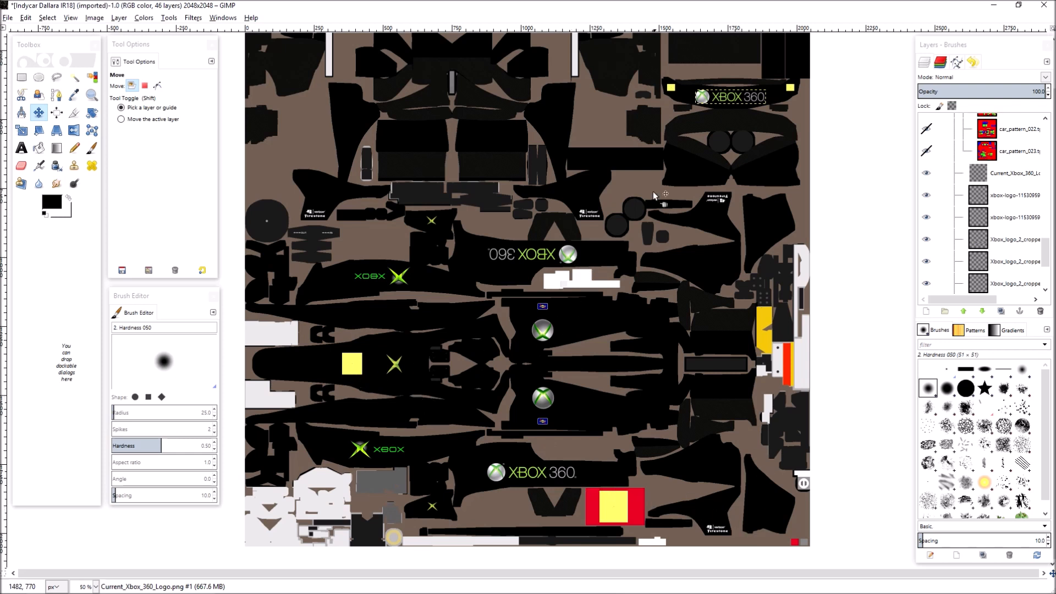
Step: Hide the Numbers template layer, and briefly show the Sponsors layer to check the reserved decal areas before hiding it again
{"action": "left_click_drag", "start_coordinate": [1049, 253], "coordinate": [1049, 135]}
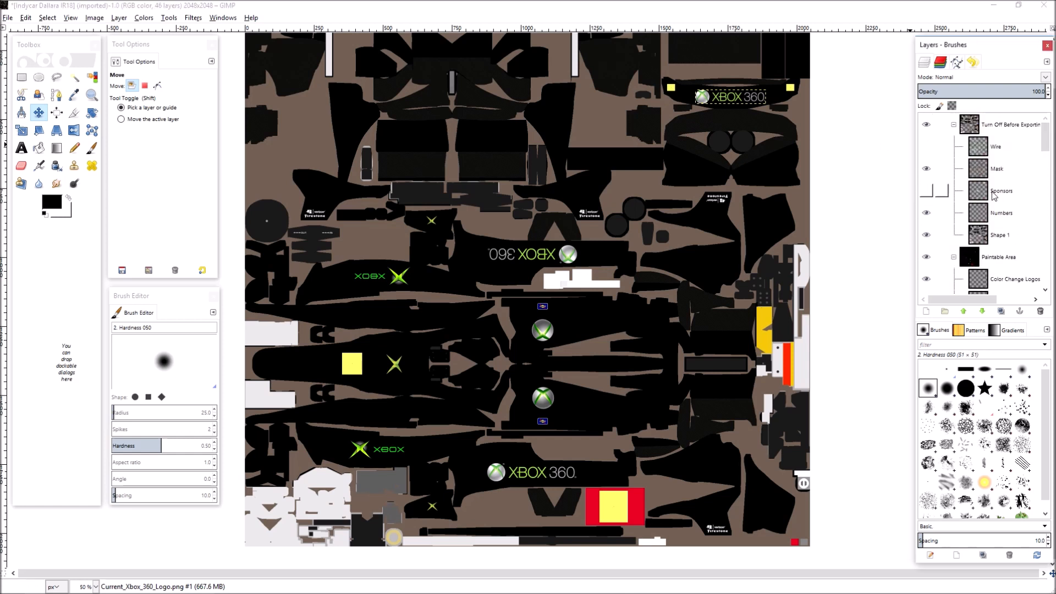
{"action": "left_click", "coordinate": [928, 215]}
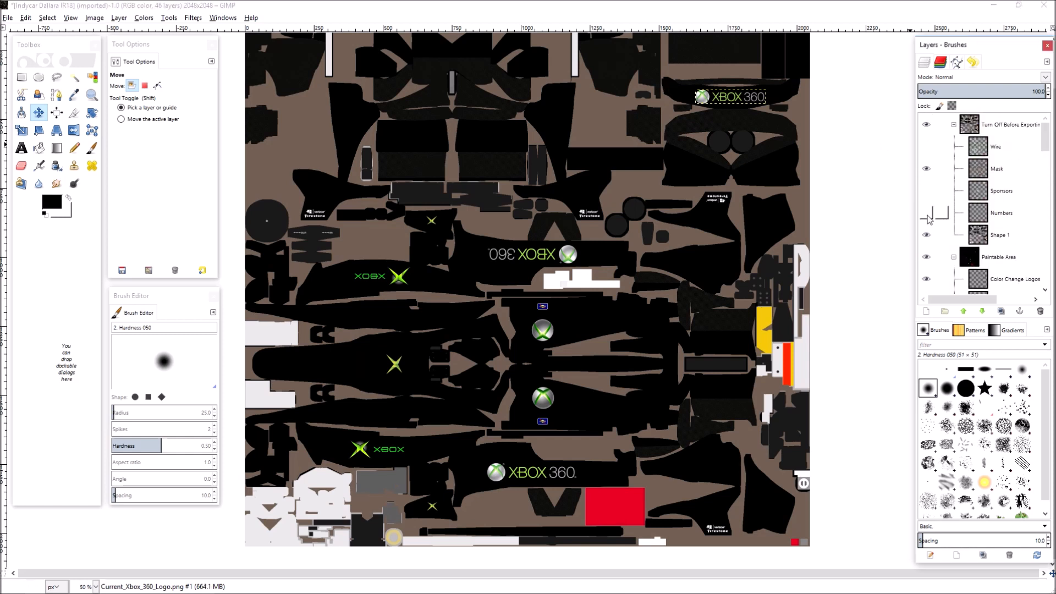
{"action": "left_click", "coordinate": [928, 171]}
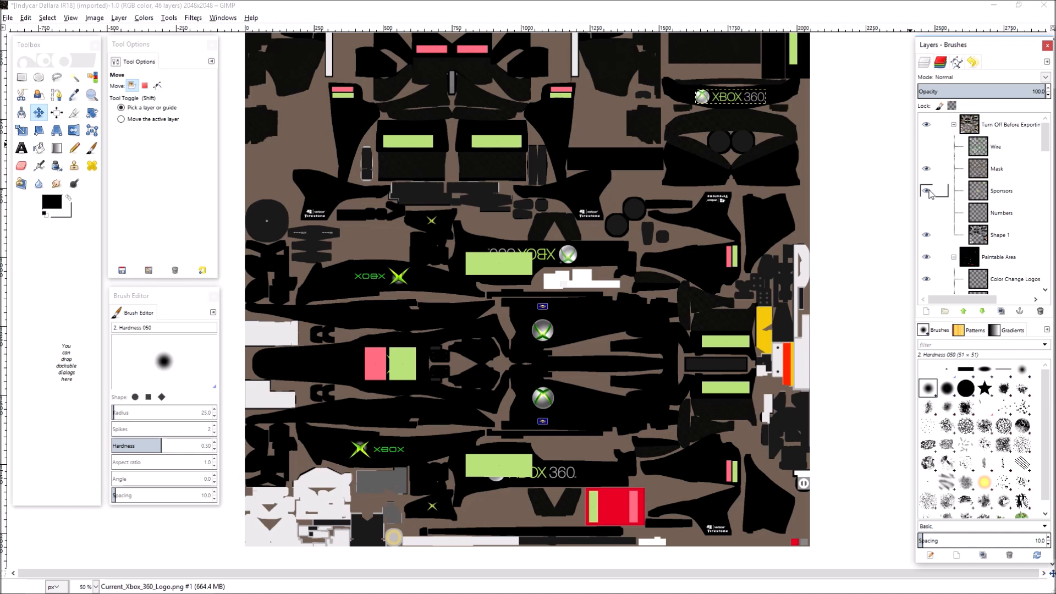
{"action": "left_click", "coordinate": [928, 191]}
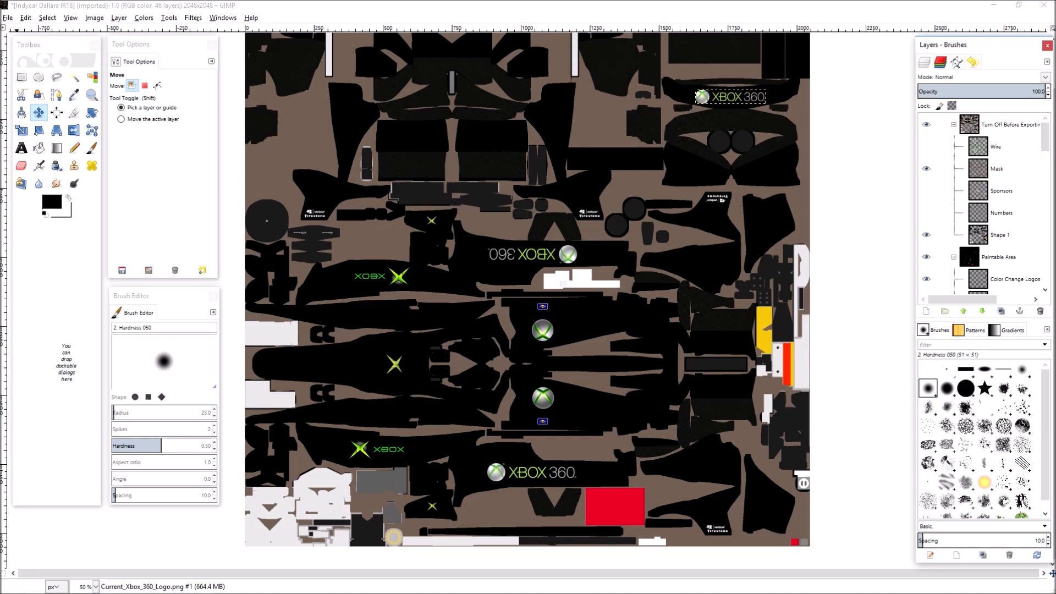
Step: Save the project as gimptut.xcf in the gimptut folder on the Desktop
{"action": "left_click", "coordinate": [8, 18]}
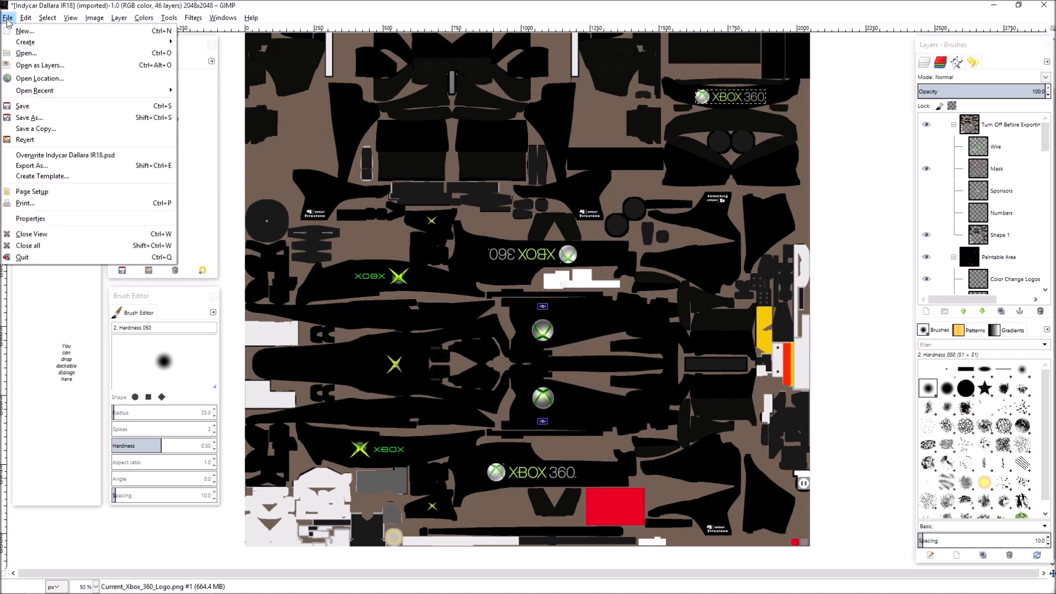
{"action": "left_click", "coordinate": [34, 118]}
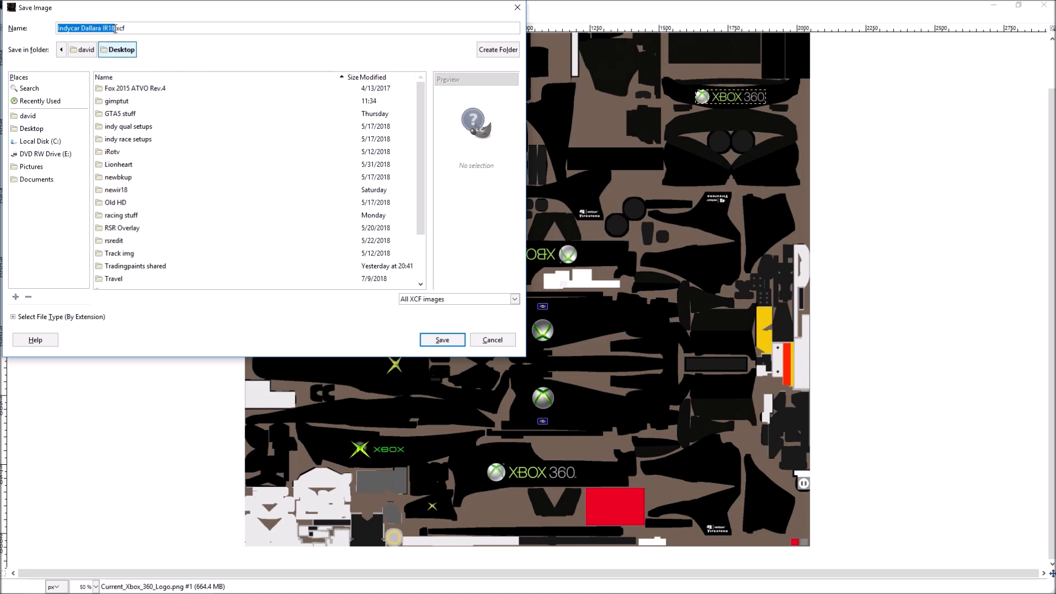
{"action": "type", "text": "gimptut"}
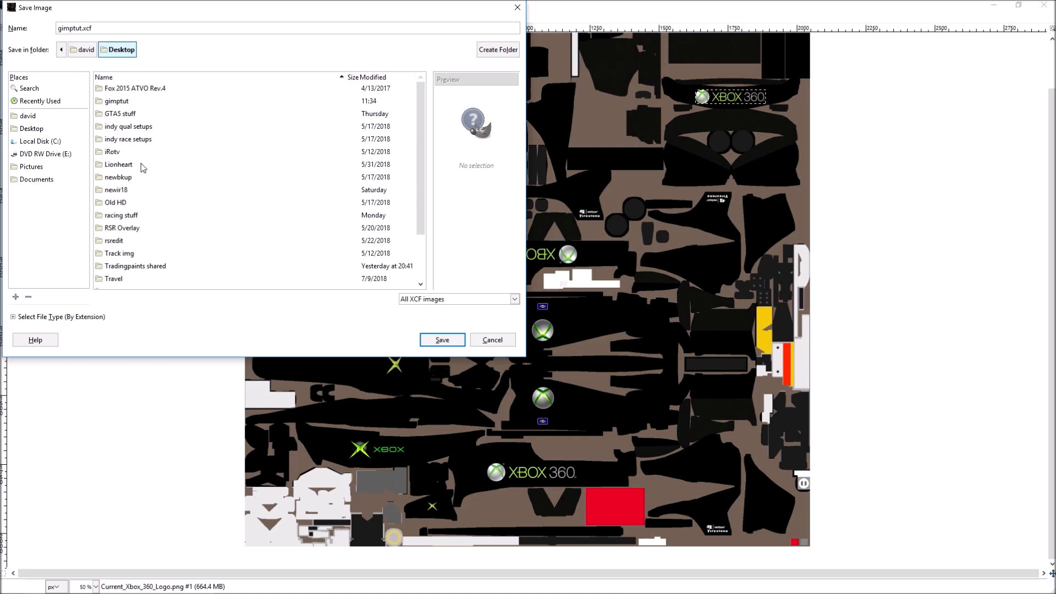
{"action": "left_click", "coordinate": [33, 128]}
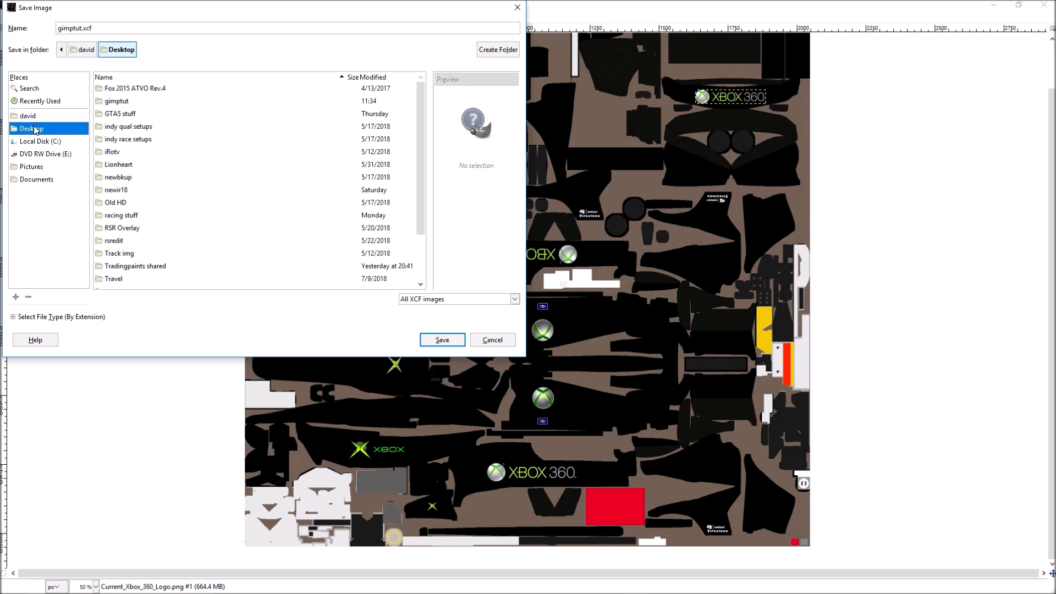
{"action": "double_click", "coordinate": [119, 102]}
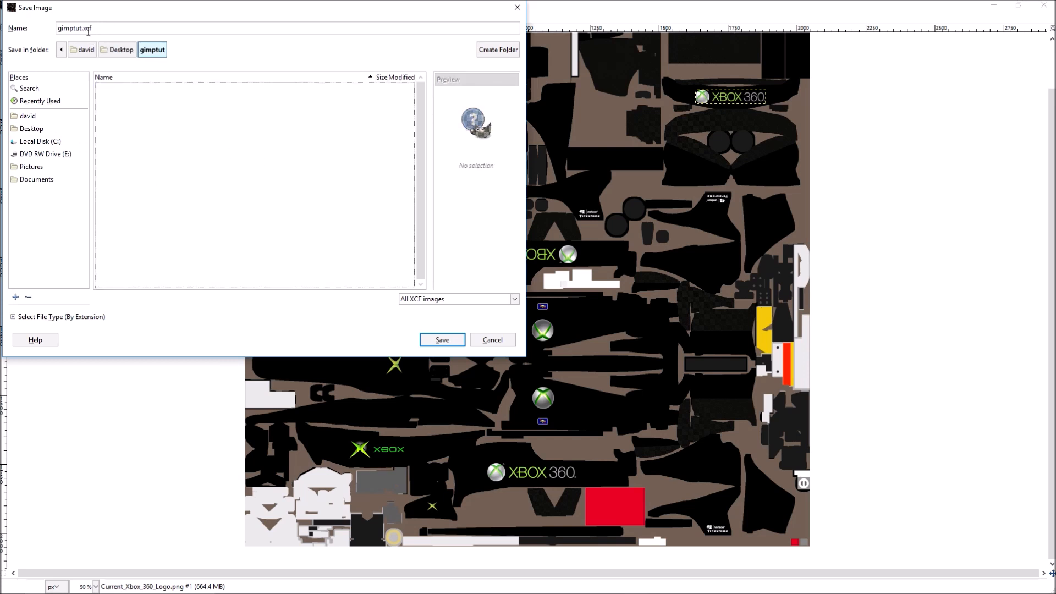
{"action": "left_click", "coordinate": [431, 341]}
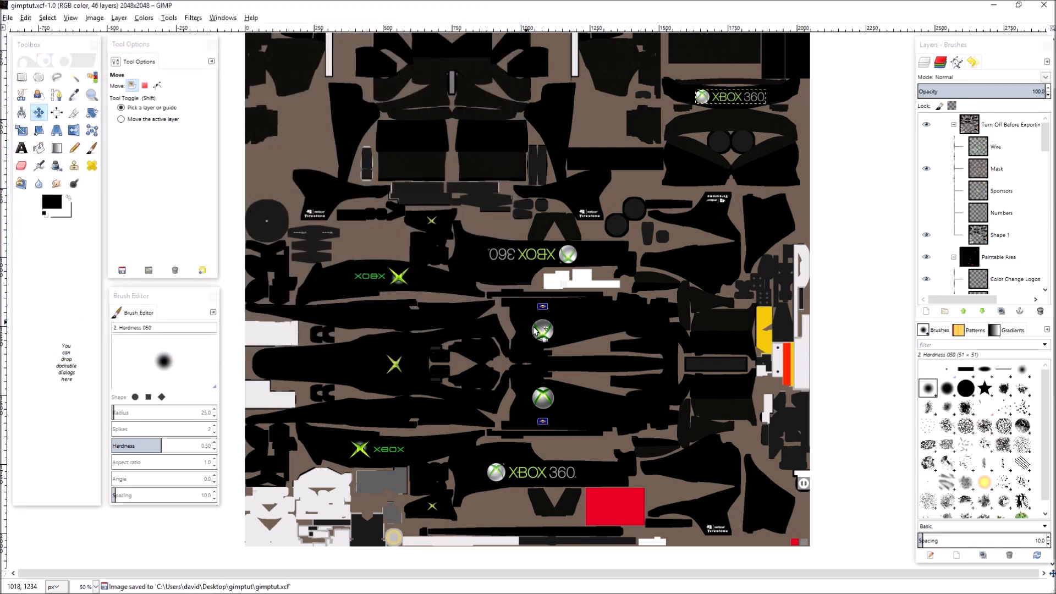
Step: Export the car paint as gimptut.png to the gimptut folder, keeping the offered PNG options
{"action": "left_click", "coordinate": [7, 18]}
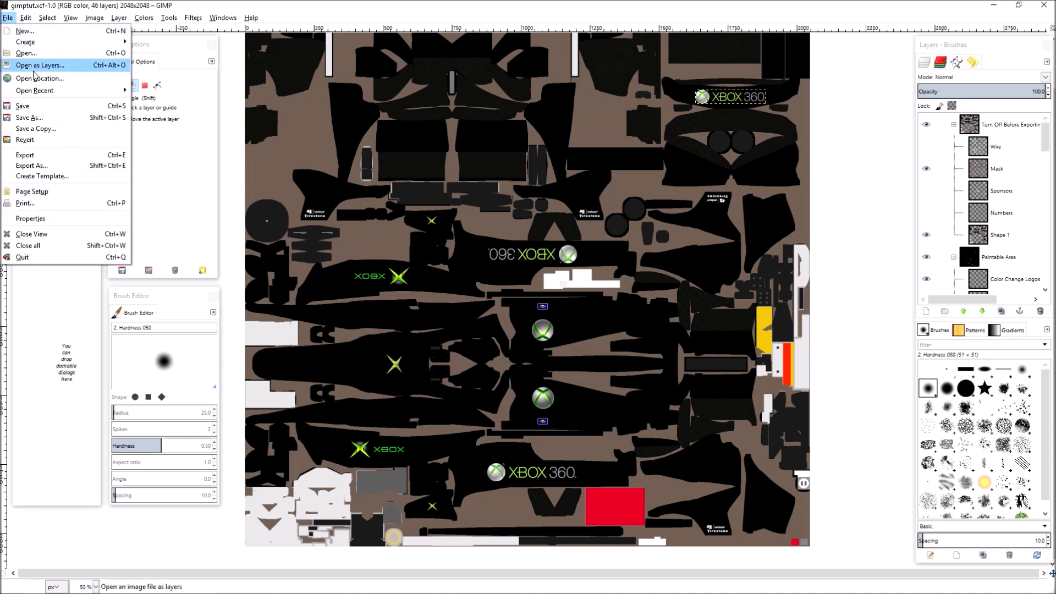
{"action": "left_click", "coordinate": [30, 165]}
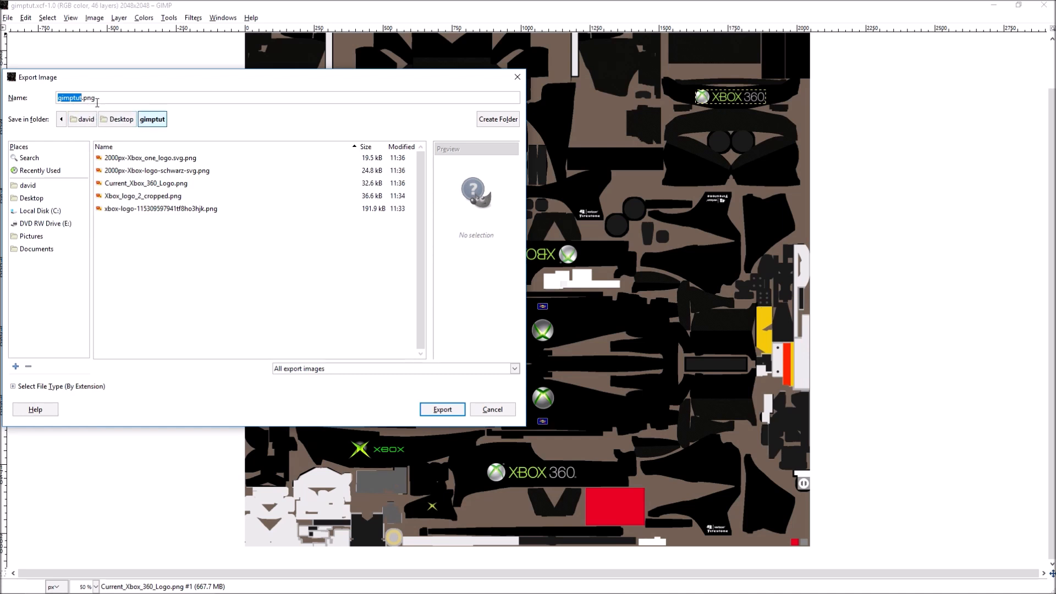
{"action": "left_click", "coordinate": [430, 409]}
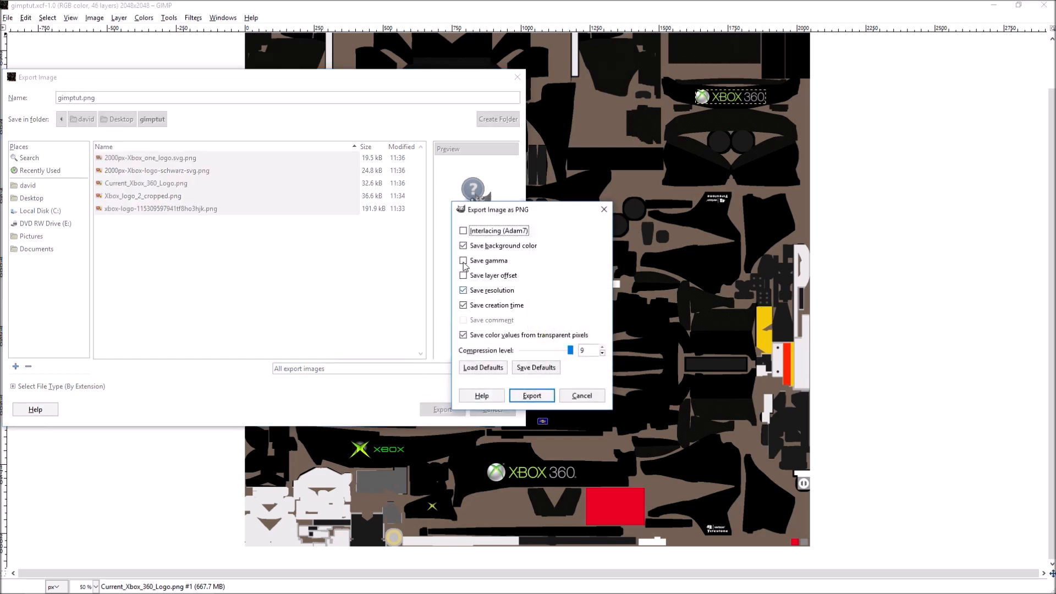
{"action": "left_click", "coordinate": [532, 396]}
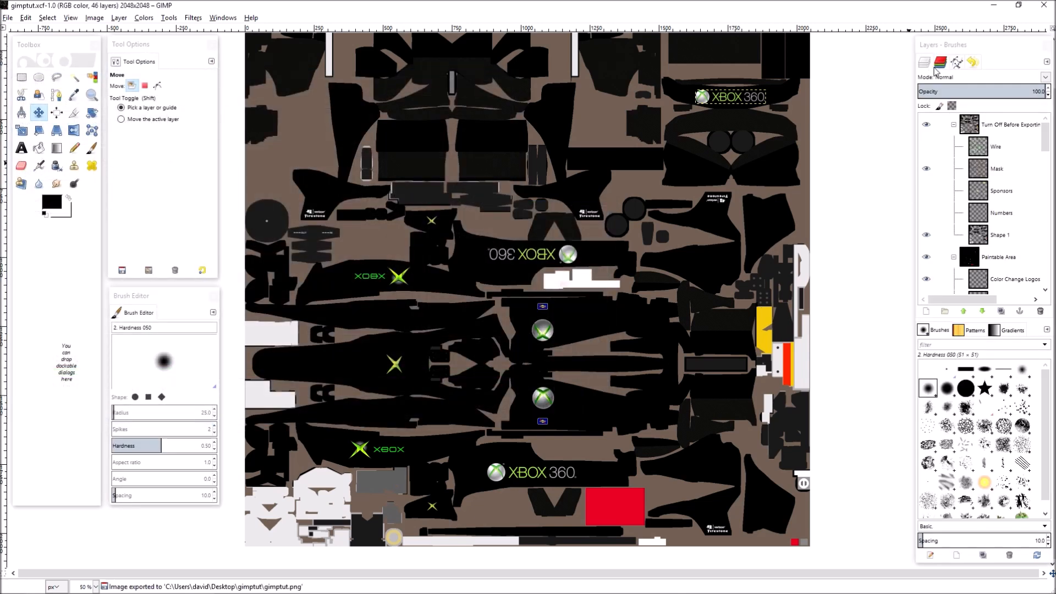
Step: Switch to the Trading Paints site in the browser and open the Dallara IR18 under My Paints
{"action": "left_click", "coordinate": [996, 7]}
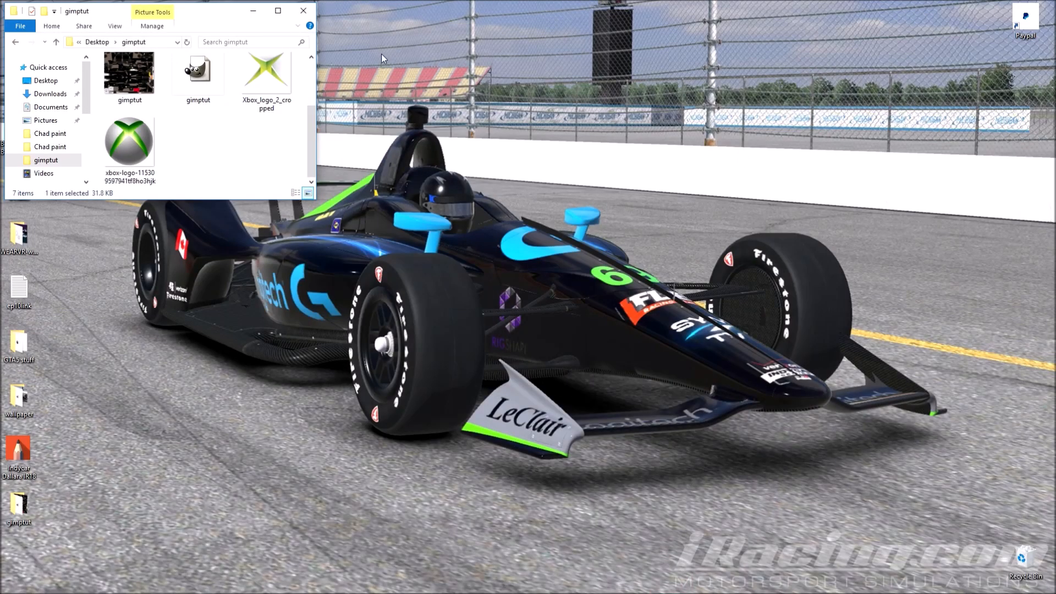
{"action": "left_click", "coordinate": [254, 12]}
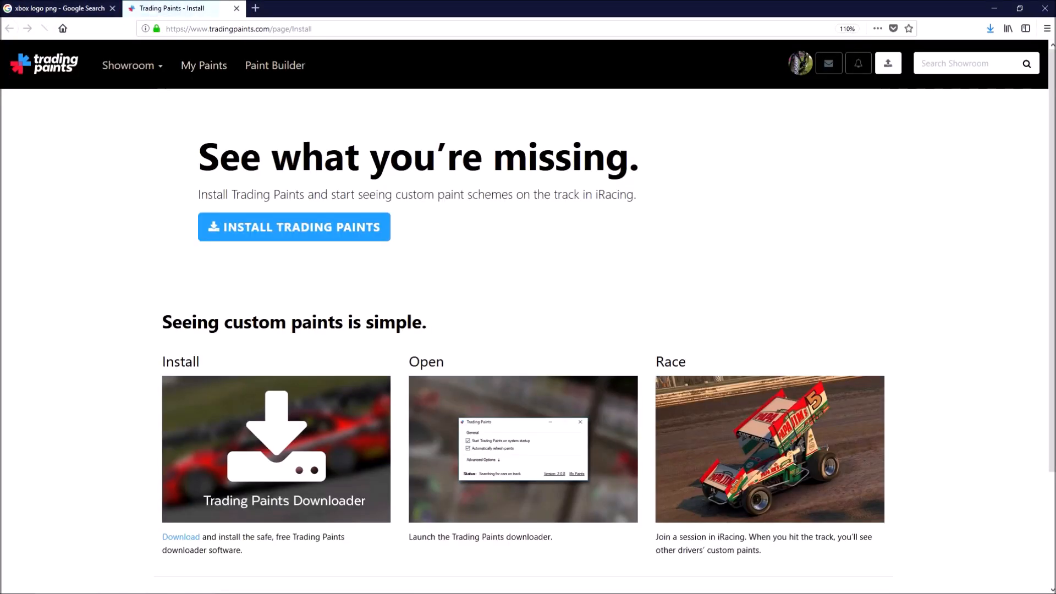
{"action": "left_click", "coordinate": [200, 71]}
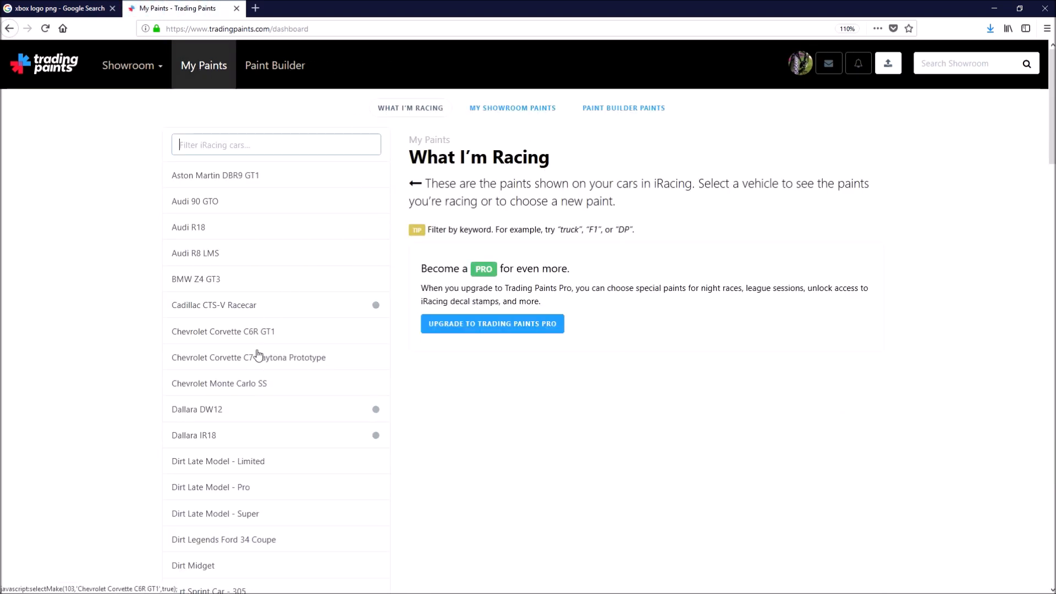
{"action": "left_click", "coordinate": [205, 437]}
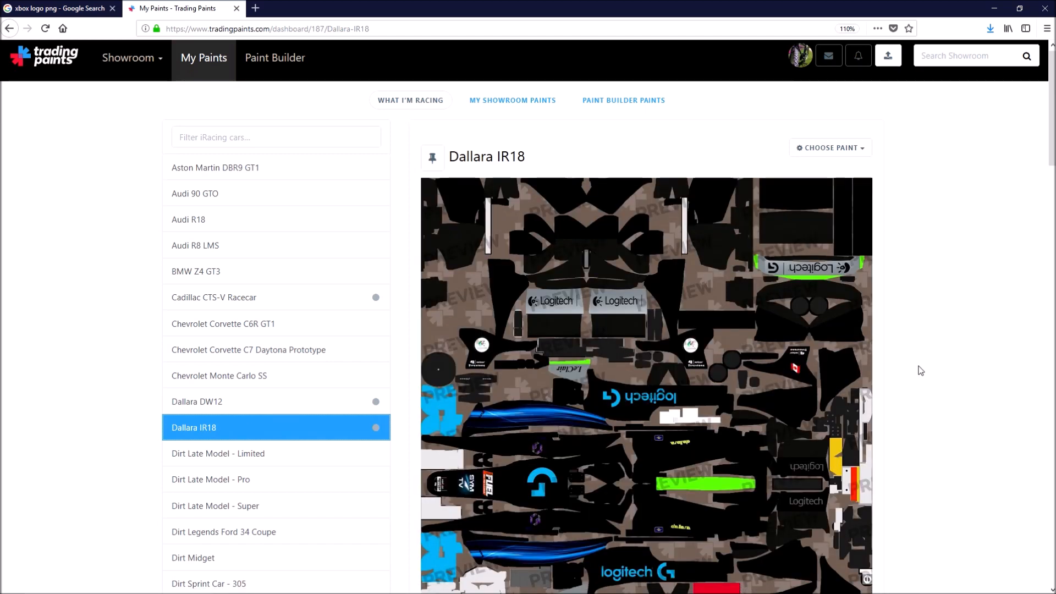
{"action": "scroll", "coordinate": [919, 368], "scroll_direction": "down", "scroll_amount": 2}
{"action": "scroll", "coordinate": [919, 369], "scroll_direction": "up", "scroll_amount": 2}
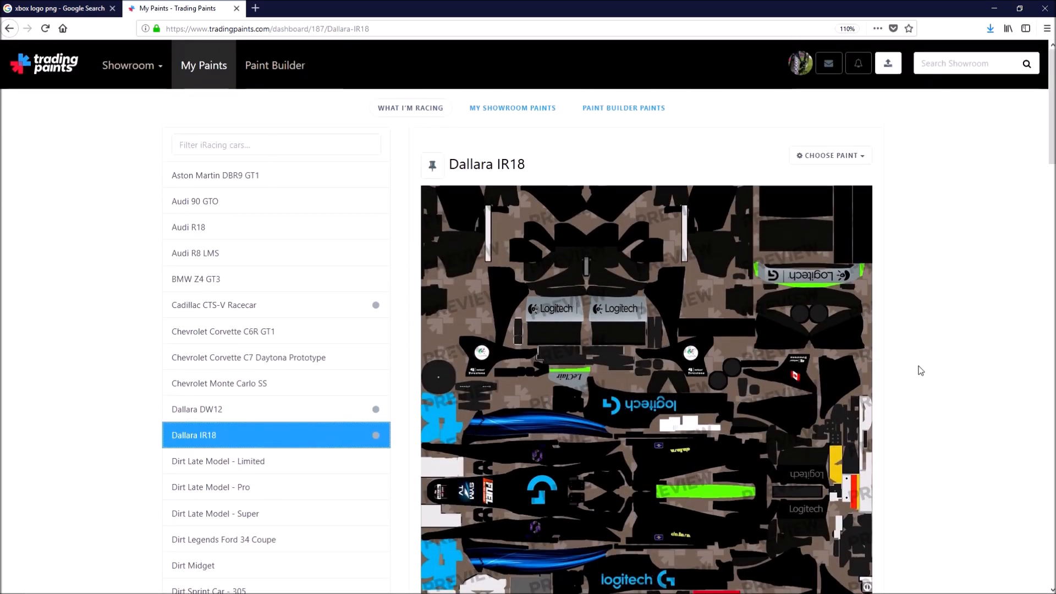
Step: Remove the current custom paint from the Dallara IR18
{"action": "left_click", "coordinate": [860, 158]}
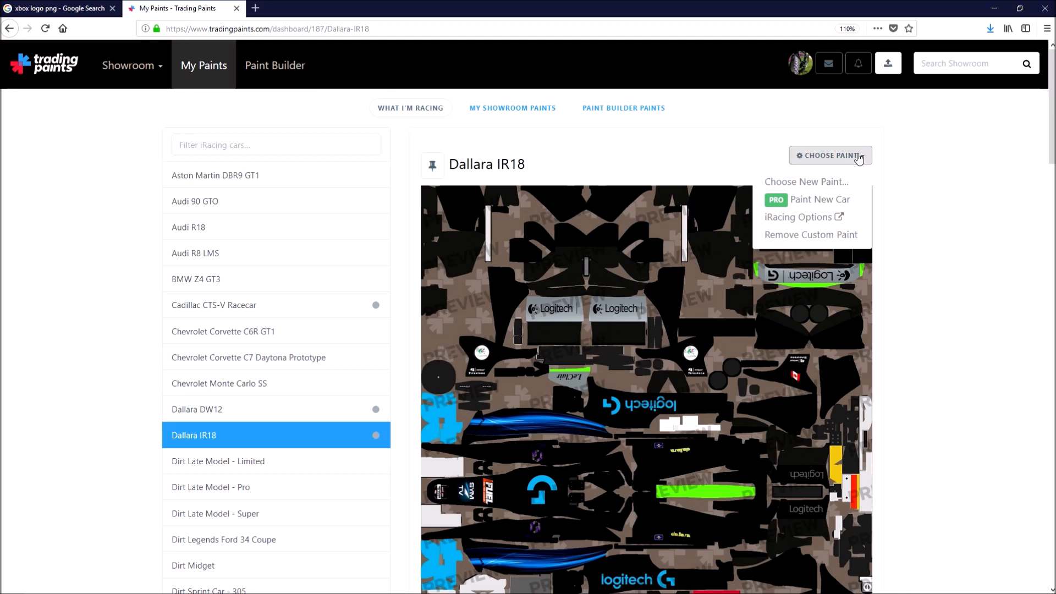
{"action": "left_click", "coordinate": [806, 235]}
{"action": "left_click", "coordinate": [580, 150]}
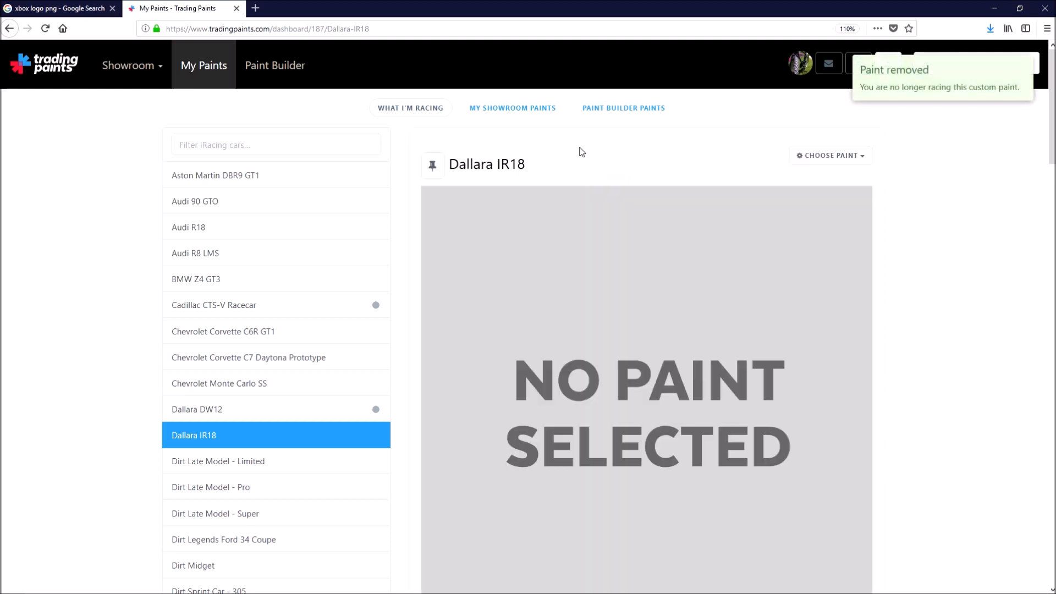
Step: Upload gimptut.png from the gimptut folder as the personal paint for the Dallara IR18 and look over its preview
{"action": "left_click", "coordinate": [862, 158]}
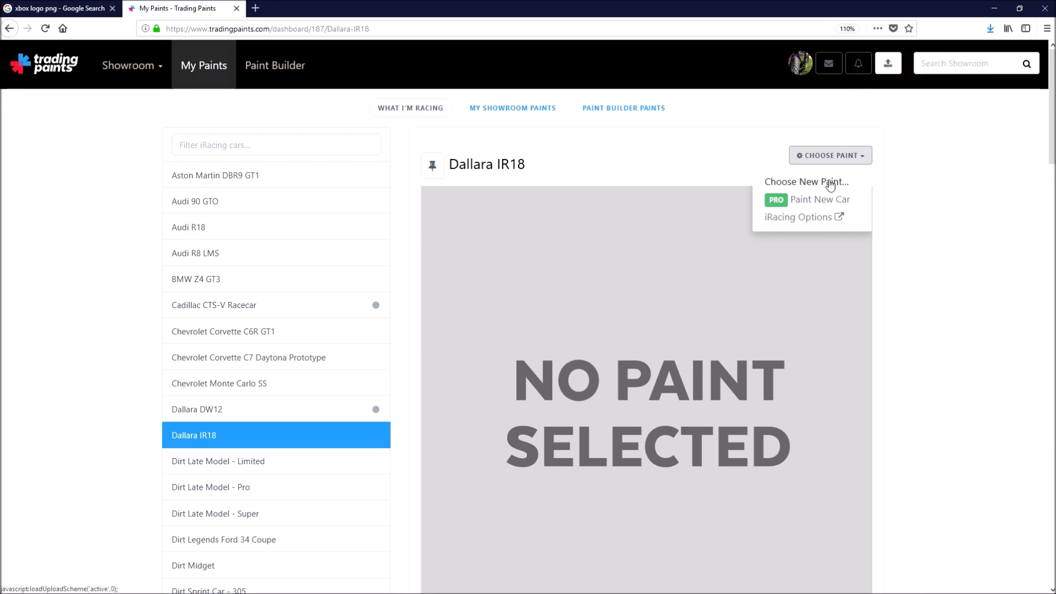
{"action": "left_click", "coordinate": [830, 184]}
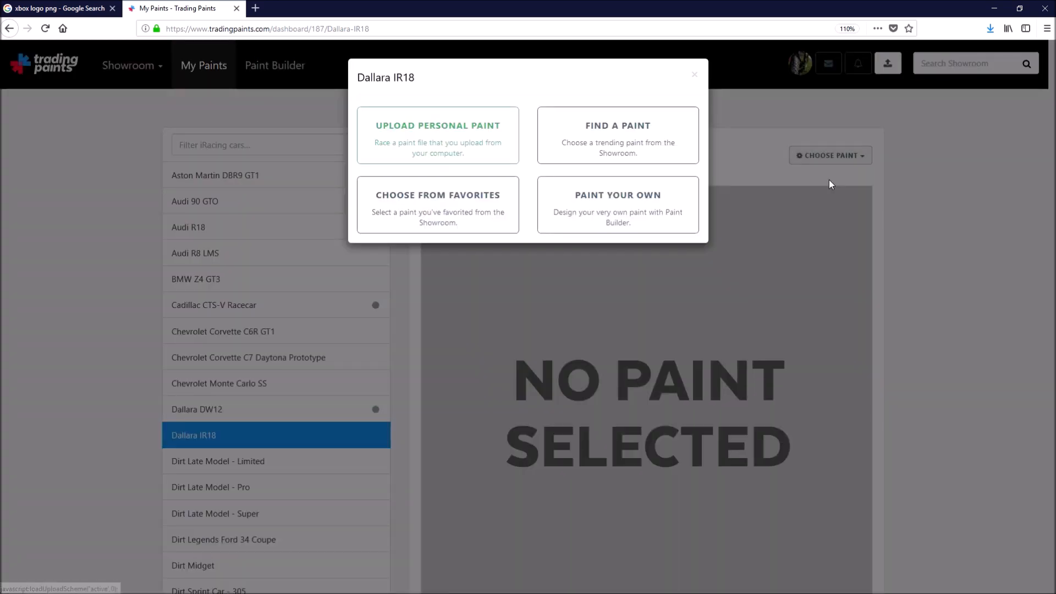
{"action": "left_click", "coordinate": [433, 137]}
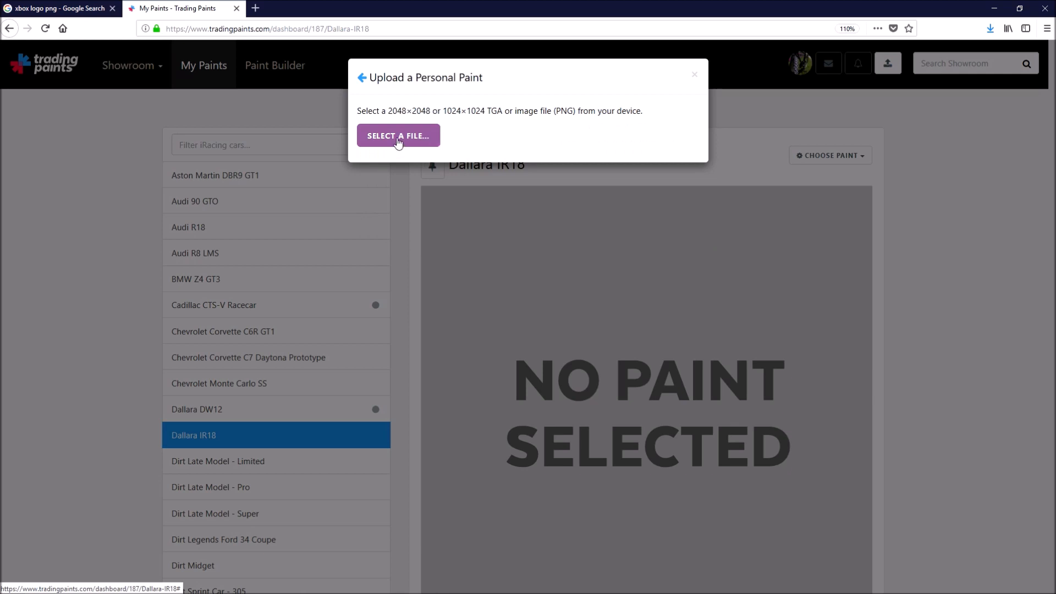
{"action": "left_click", "coordinate": [399, 141]}
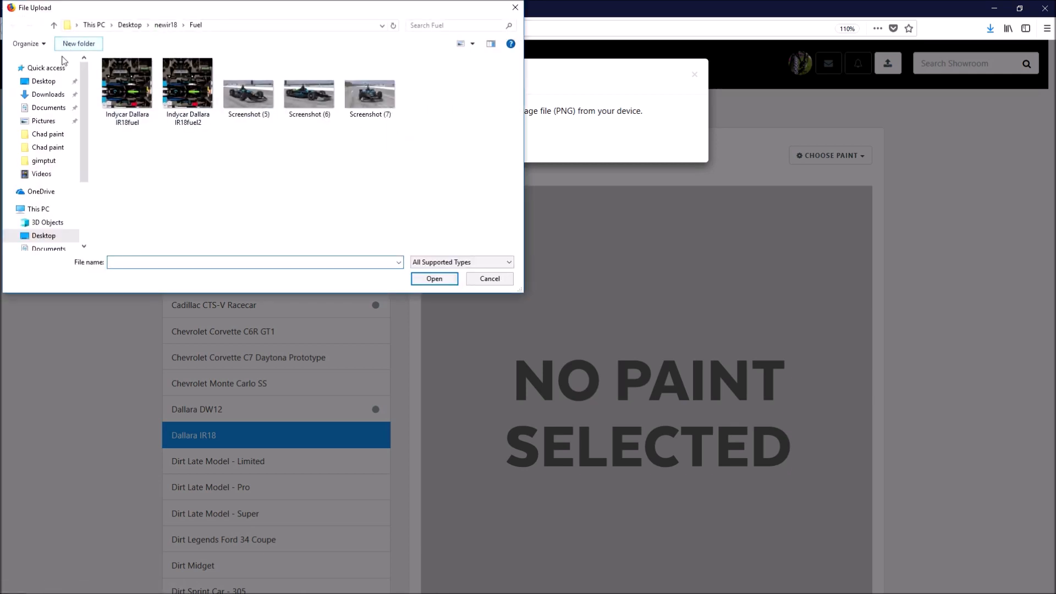
{"action": "left_click", "coordinate": [53, 161]}
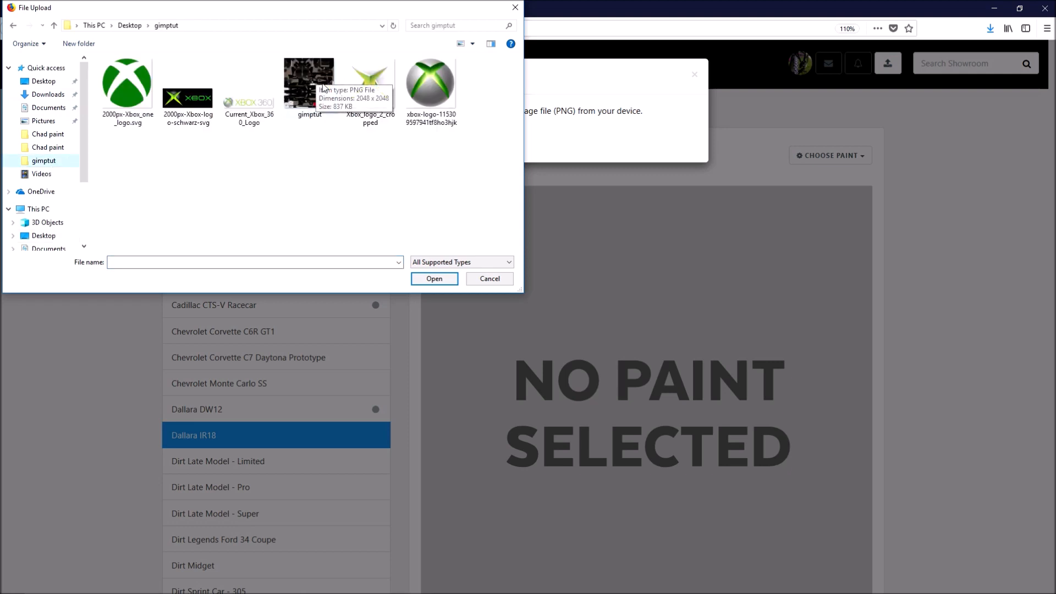
{"action": "left_click", "coordinate": [309, 102]}
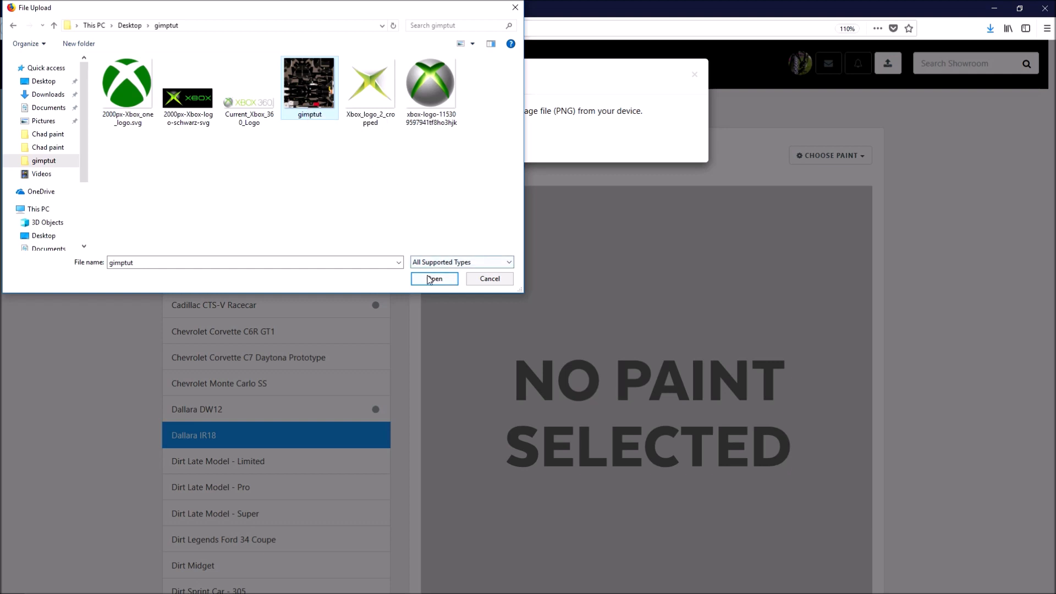
{"action": "left_click", "coordinate": [432, 278]}
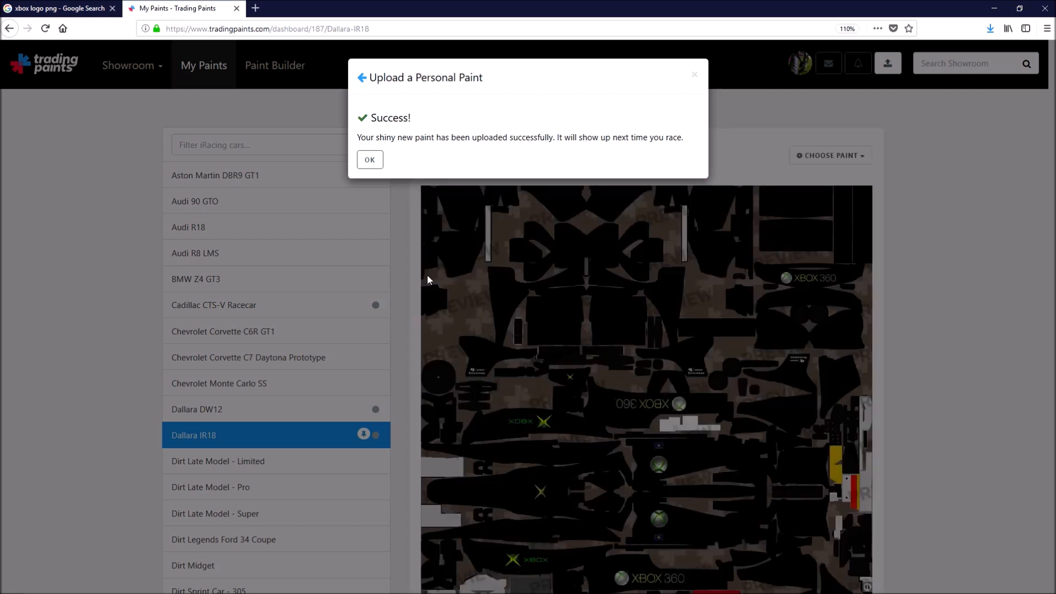
{"action": "left_click", "coordinate": [371, 160]}
{"action": "scroll", "coordinate": [927, 363], "scroll_direction": "down", "scroll_amount": 3}
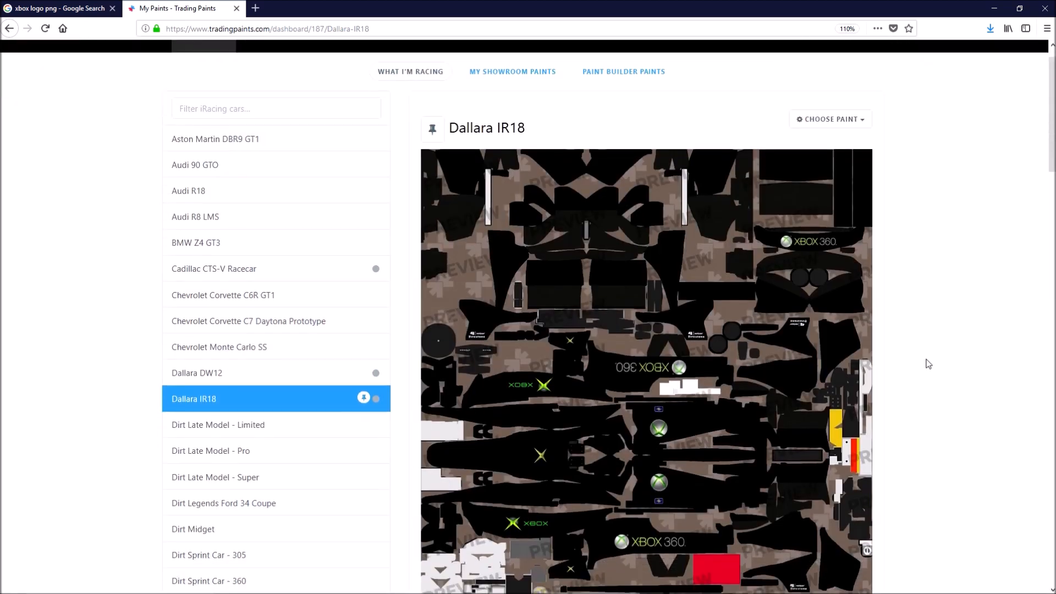
{"action": "scroll", "coordinate": [904, 415], "scroll_direction": "up", "scroll_amount": 2}
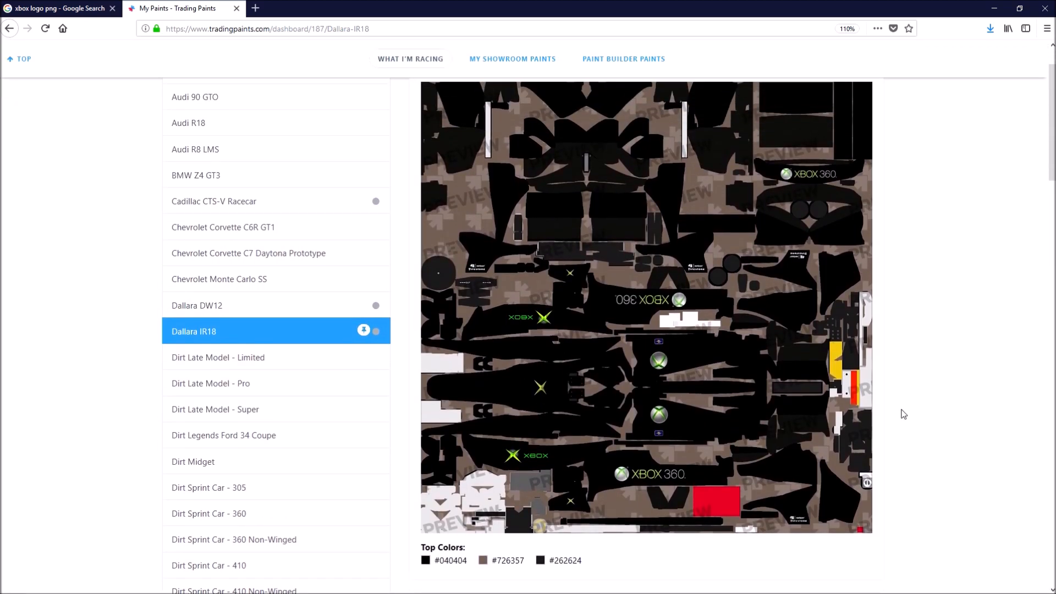
{"action": "scroll", "coordinate": [904, 414], "scroll_direction": "up", "scroll_amount": 2}
{"action": "scroll", "coordinate": [904, 415], "scroll_direction": "down", "scroll_amount": 2}
Step: Bring up the gimptut folder window and move it away from the iRacing member page
{"action": "left_click", "coordinate": [996, 8]}
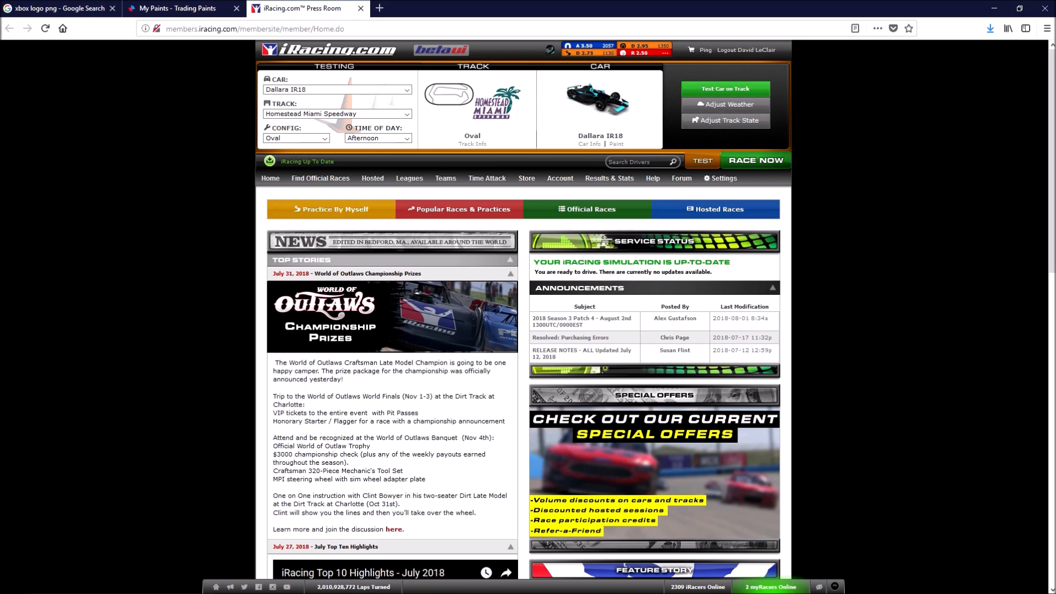
{"action": "mouse_move", "coordinate": [215, 588]}
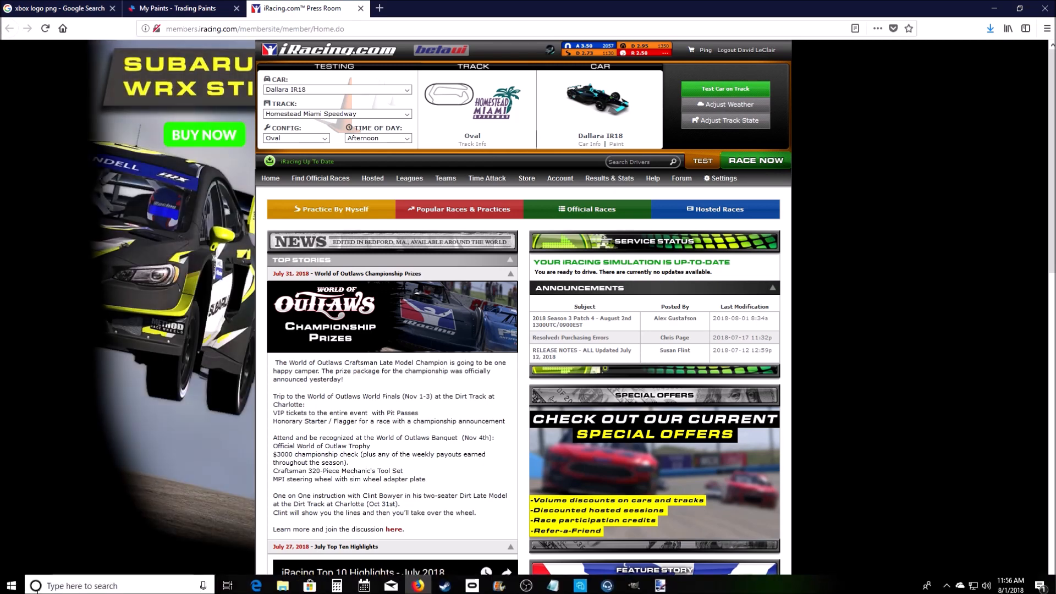
{"action": "left_click", "coordinate": [282, 584]}
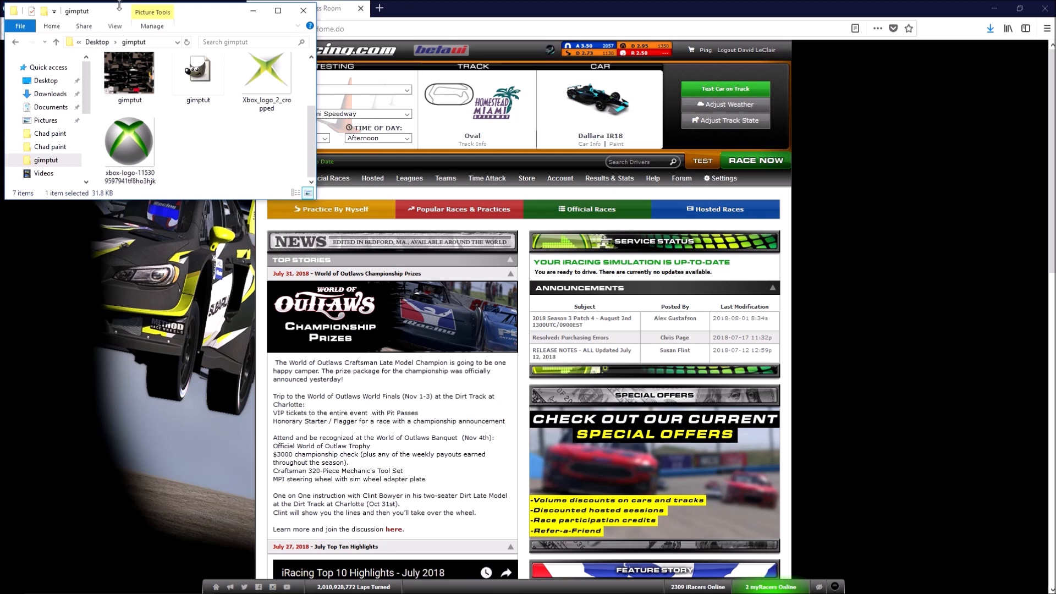
{"action": "left_click_drag", "start_coordinate": [119, 13], "coordinate": [1055, 214]}
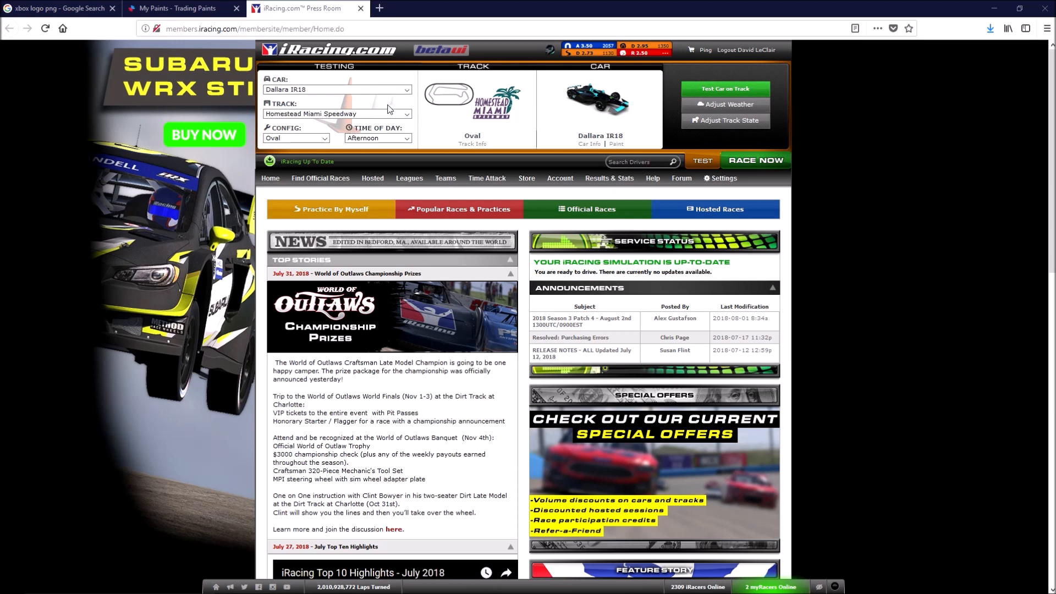
Step: On the iRacing member site, choose the Dallara IR18 as test car and launch the test session at Homestead Miami Speedway Oval
{"action": "left_click", "coordinate": [345, 91]}
{"action": "left_click", "coordinate": [303, 130]}
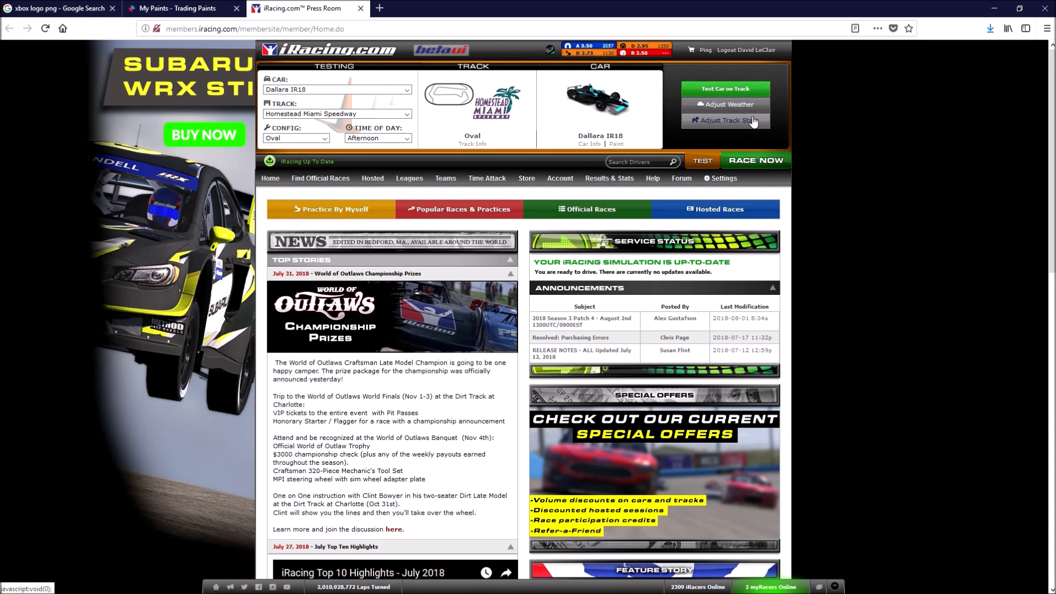
{"action": "left_click", "coordinate": [728, 94]}
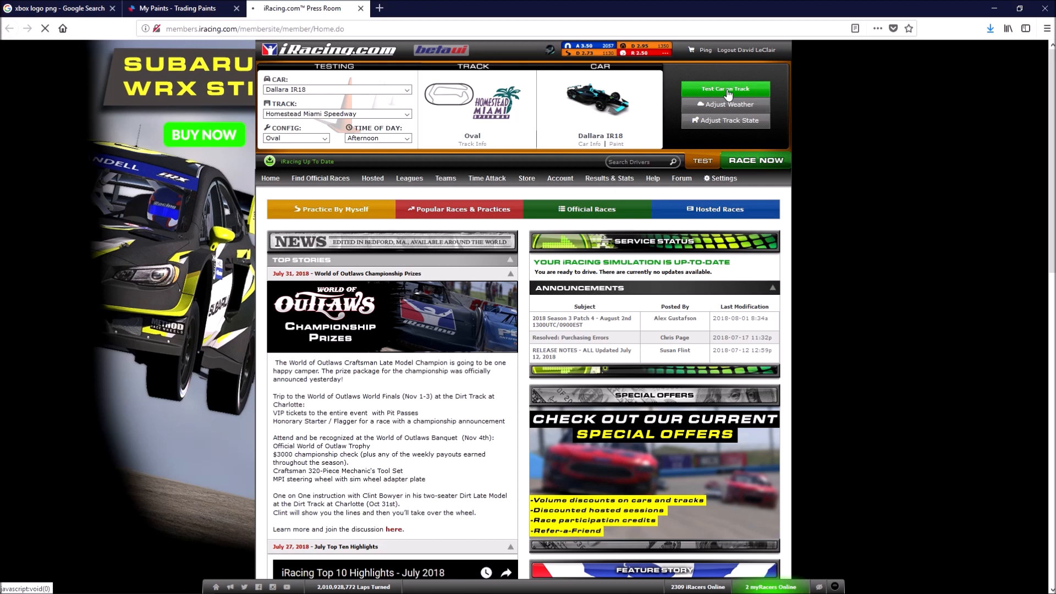
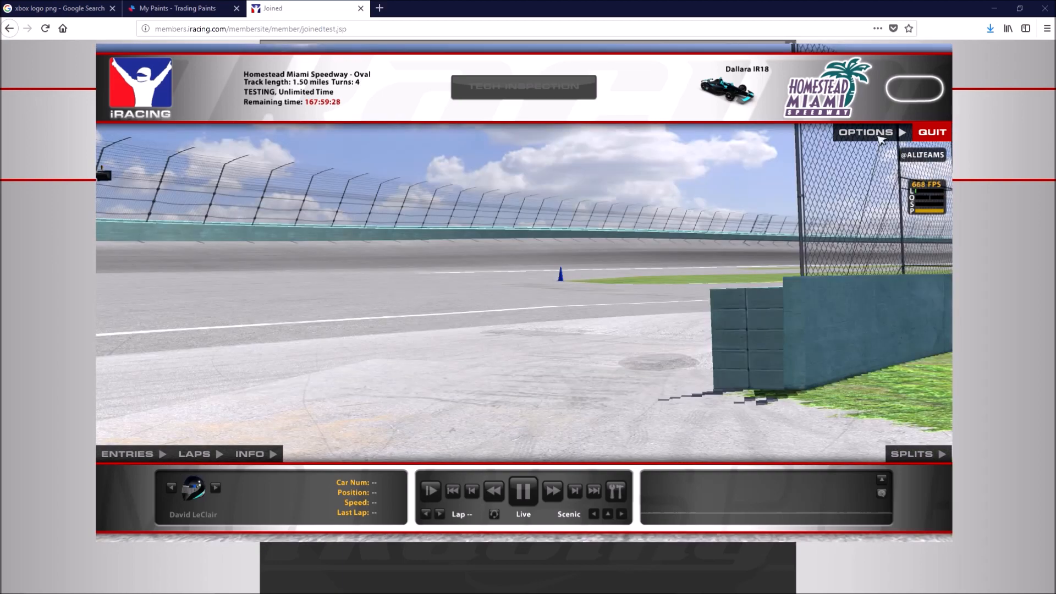
Step: In the graphics options, turn the window border on to maximise the simulator, and switch the border off again with Full Screen disabled
{"action": "left_click", "coordinate": [879, 134]}
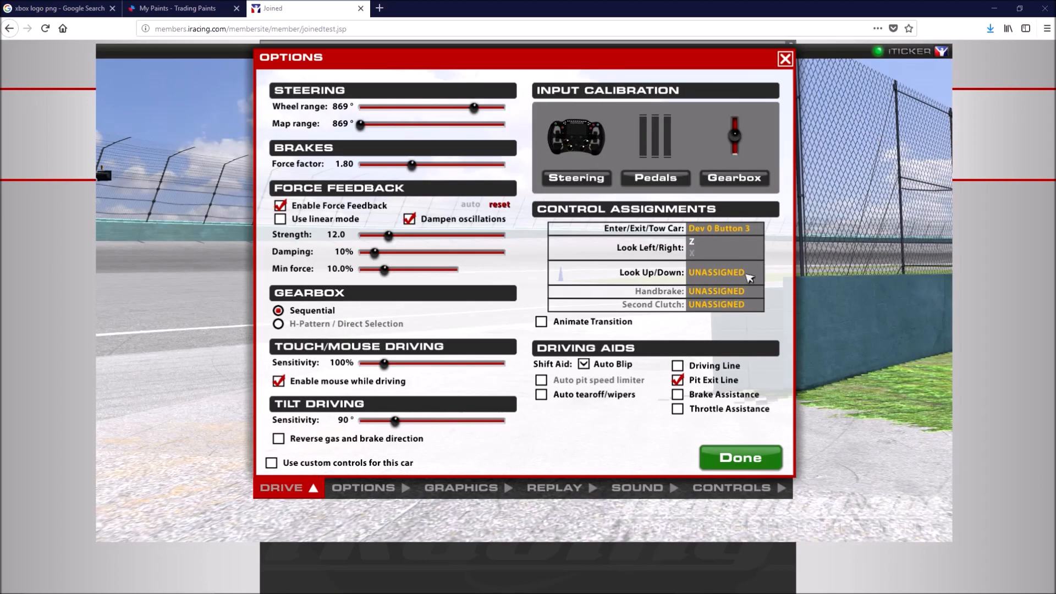
{"action": "left_click", "coordinate": [494, 490]}
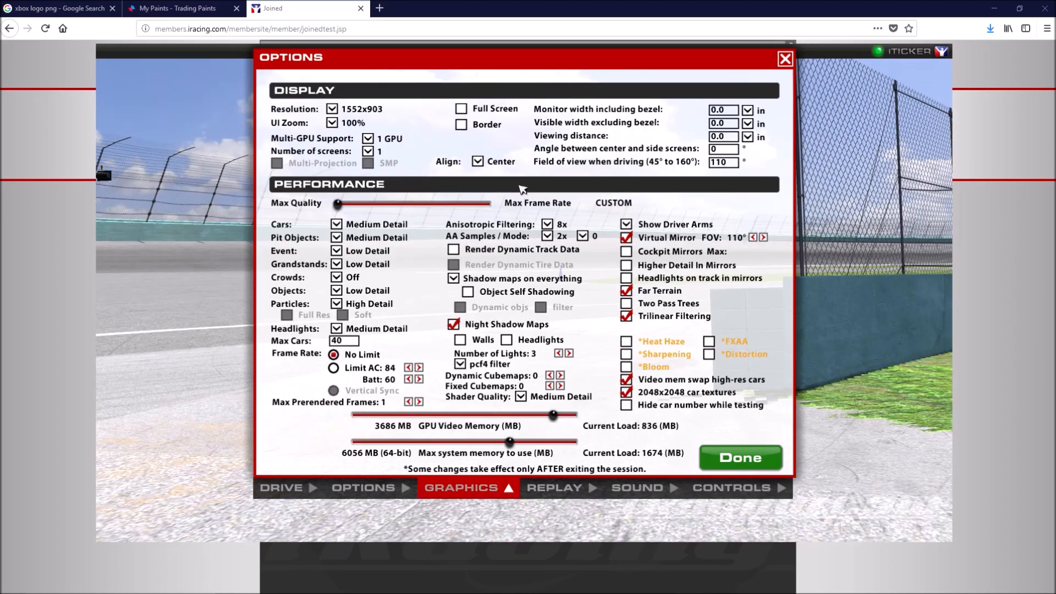
{"action": "left_click", "coordinate": [462, 109]}
{"action": "left_click", "coordinate": [462, 110]}
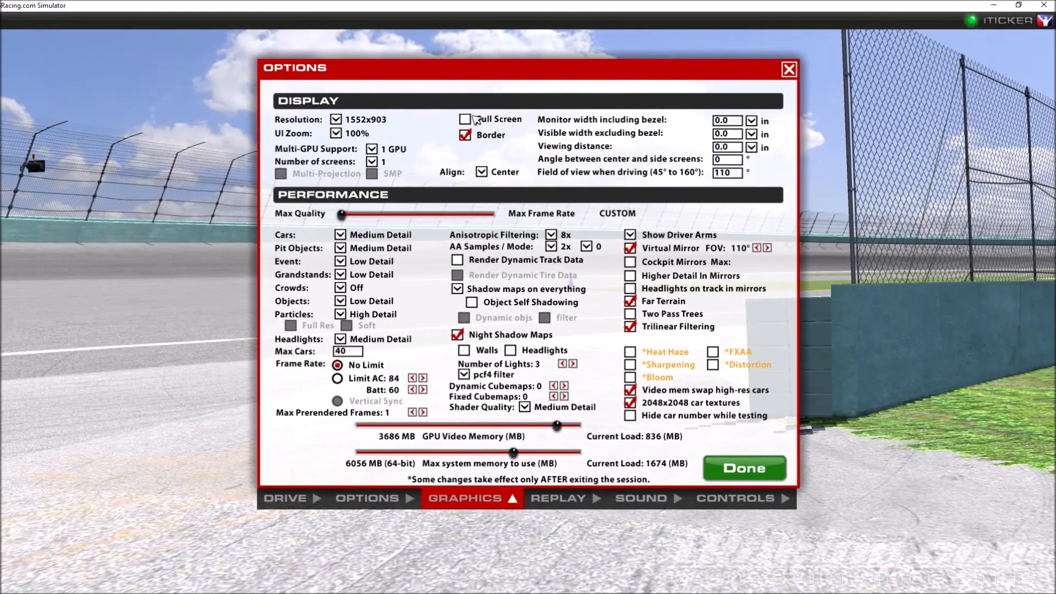
{"action": "left_click", "coordinate": [466, 119]}
{"action": "left_click", "coordinate": [466, 119]}
{"action": "left_click", "coordinate": [465, 134]}
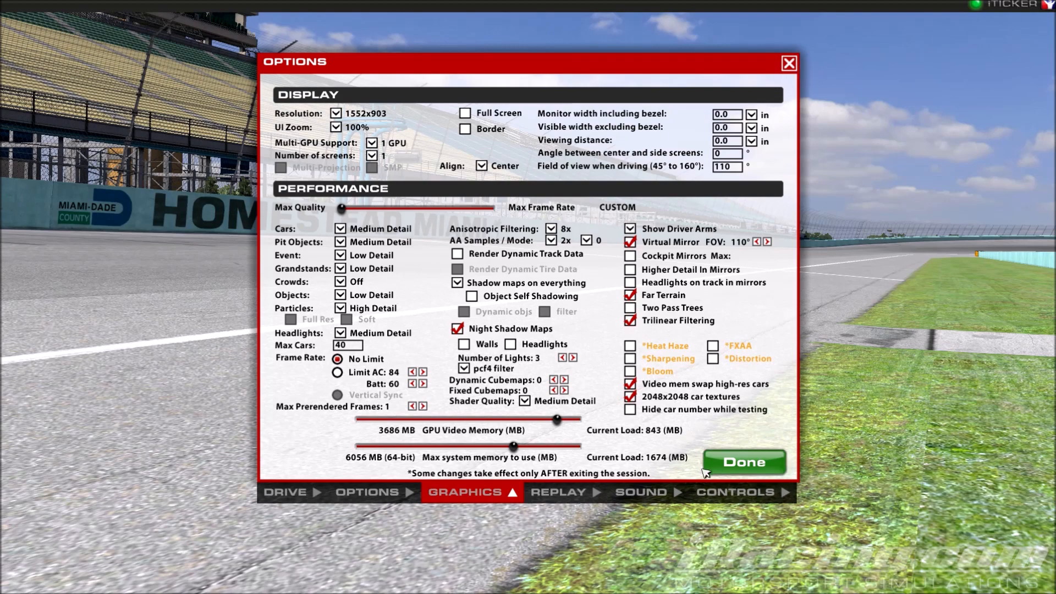
{"action": "left_click", "coordinate": [728, 457]}
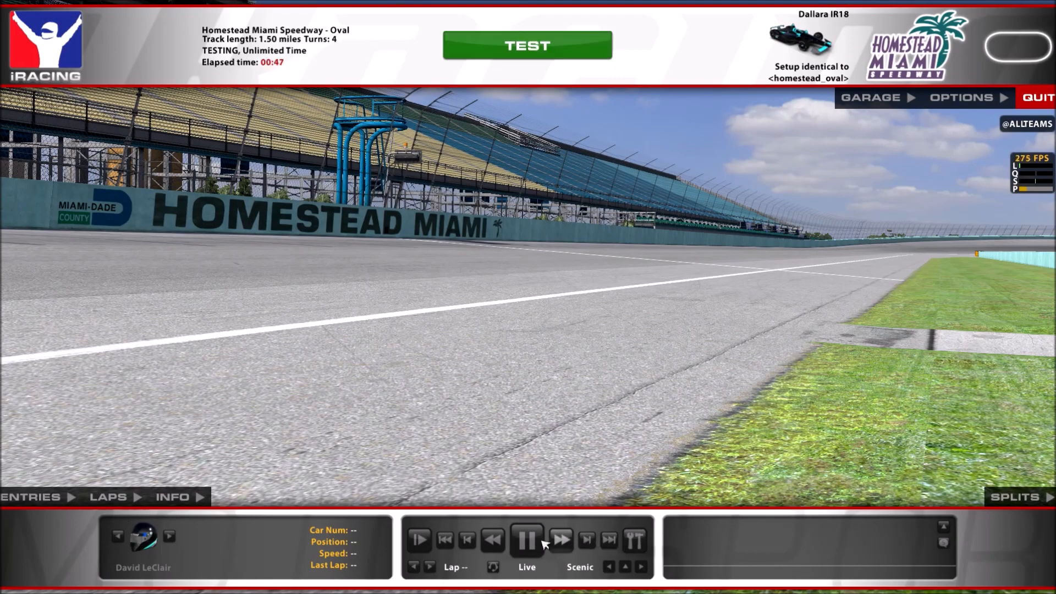
Step: Start the test, drive the Dallara IR18 out of pit lane, and get out of the car
{"action": "left_click", "coordinate": [540, 52]}
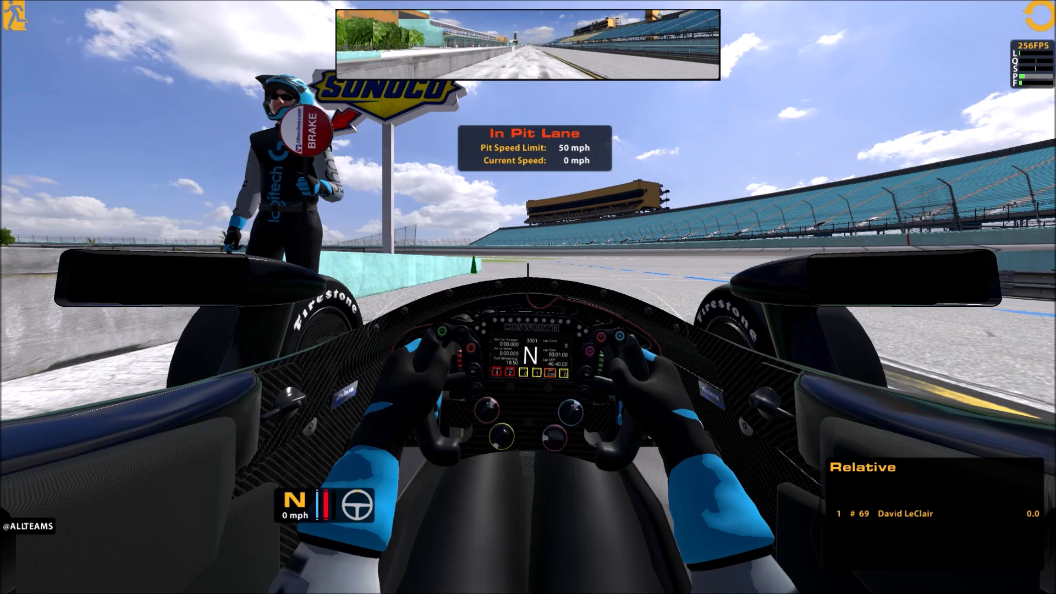
{"action": "key", "text": "Escape"}
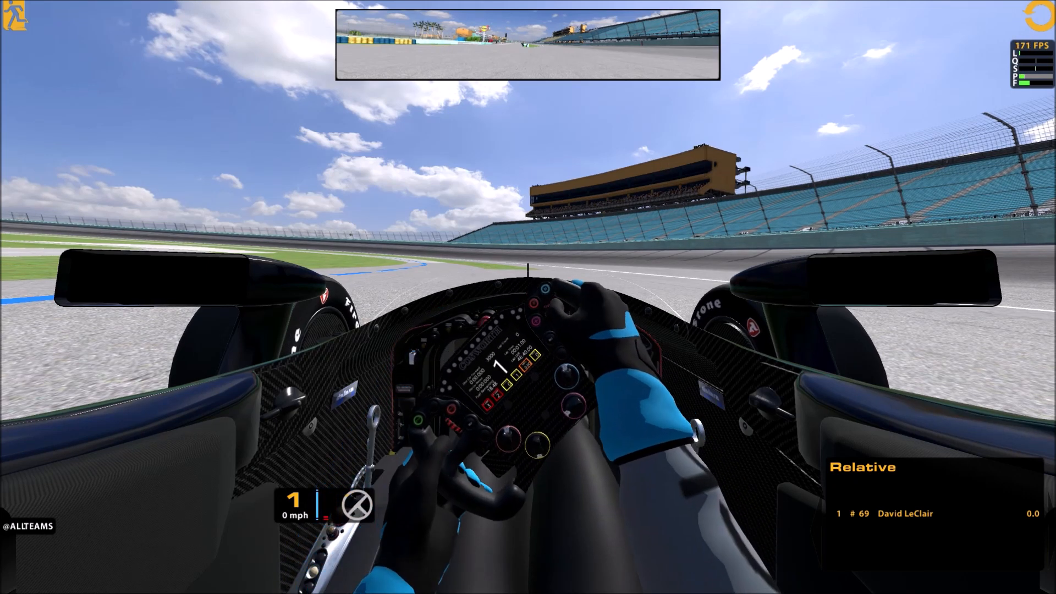
{"action": "key", "text": "Escape"}
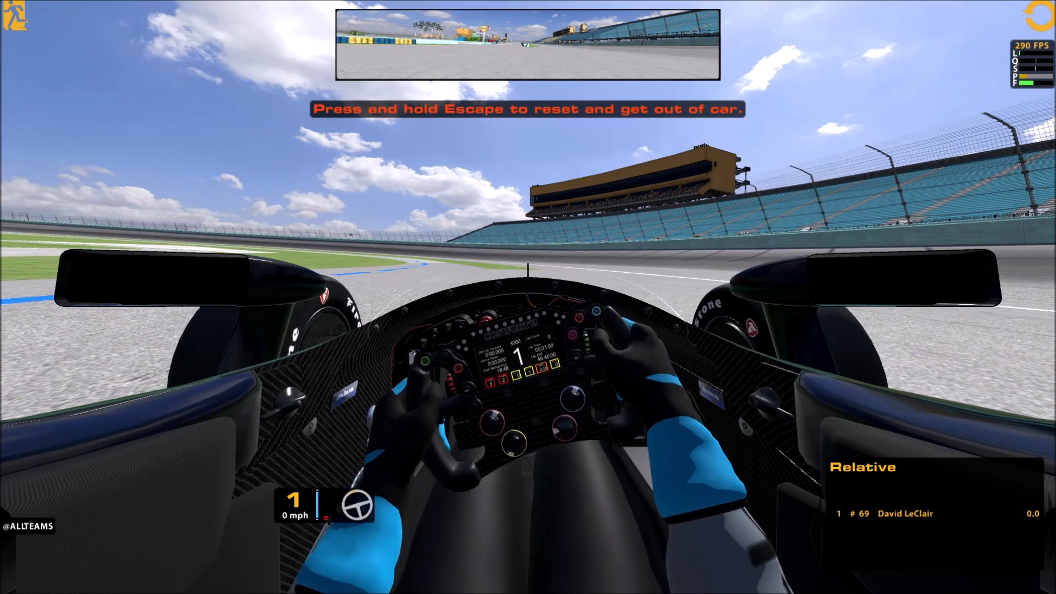
{"action": "key", "text": "Escape"}
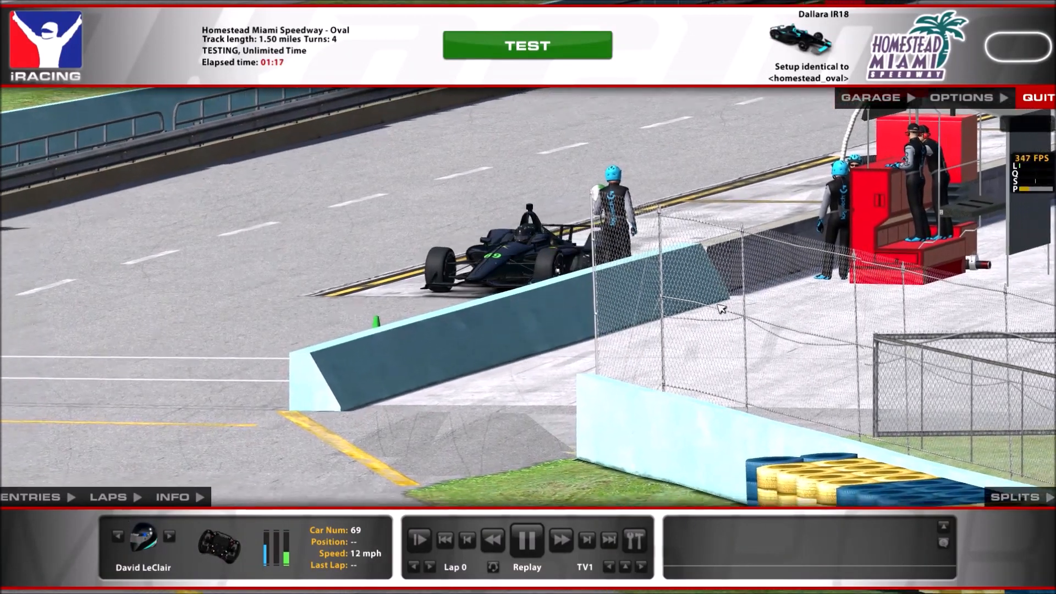
Step: Pause the replay just past the pit exit and view the car from the Rear Chase and Chase cameras
{"action": "left_click", "coordinate": [527, 540]}
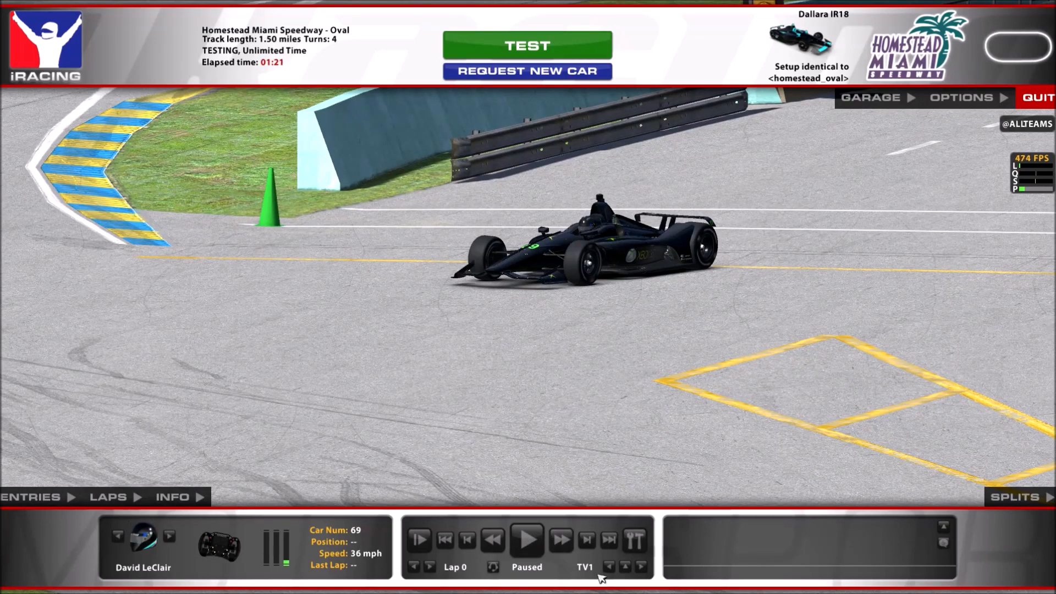
{"action": "left_click", "coordinate": [625, 567]}
{"action": "left_click", "coordinate": [625, 552]}
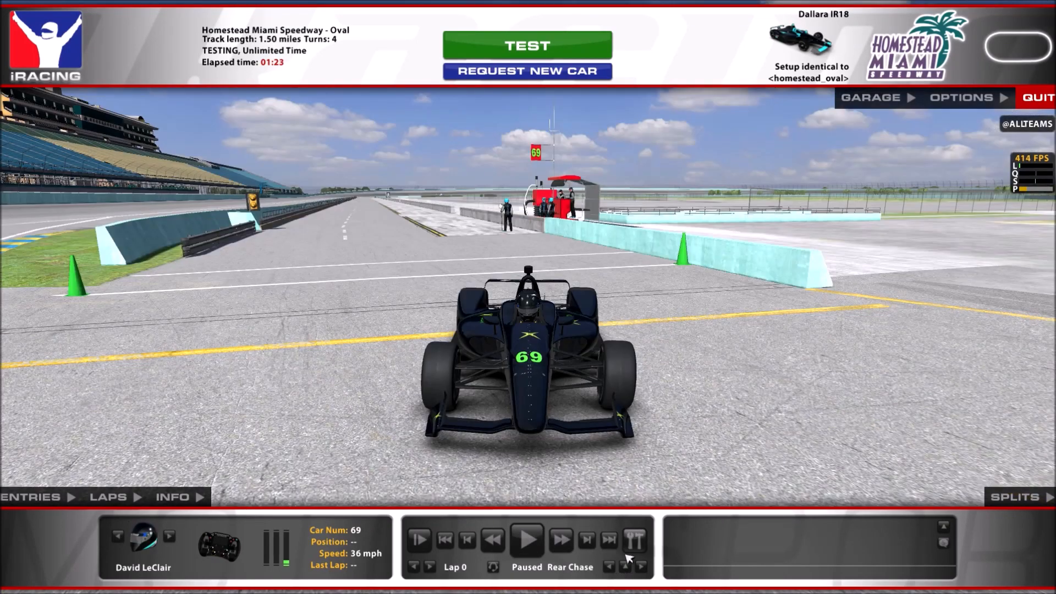
{"action": "left_click", "coordinate": [625, 566]}
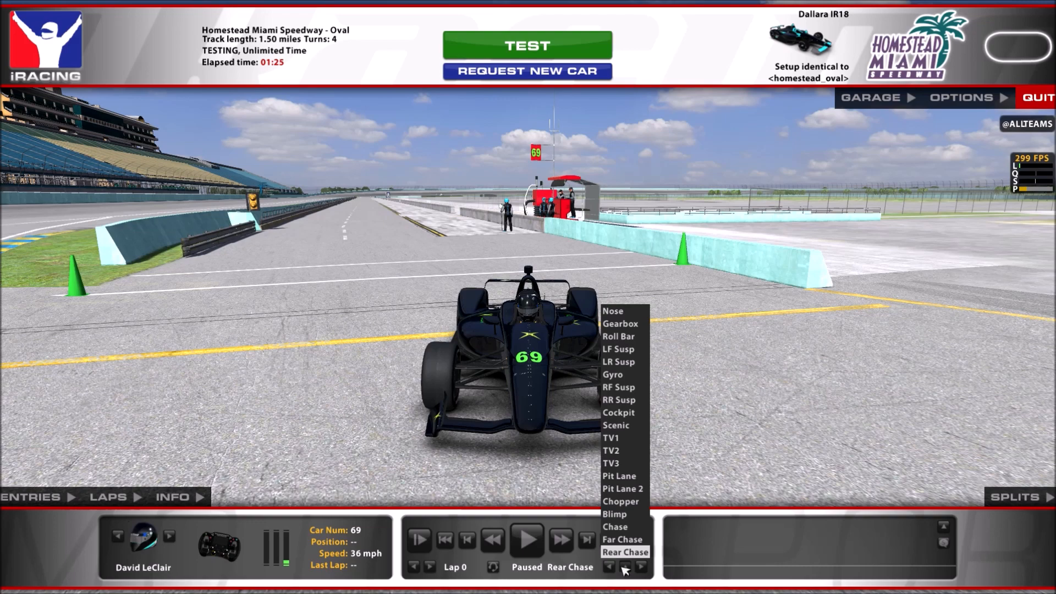
{"action": "left_click", "coordinate": [615, 527]}
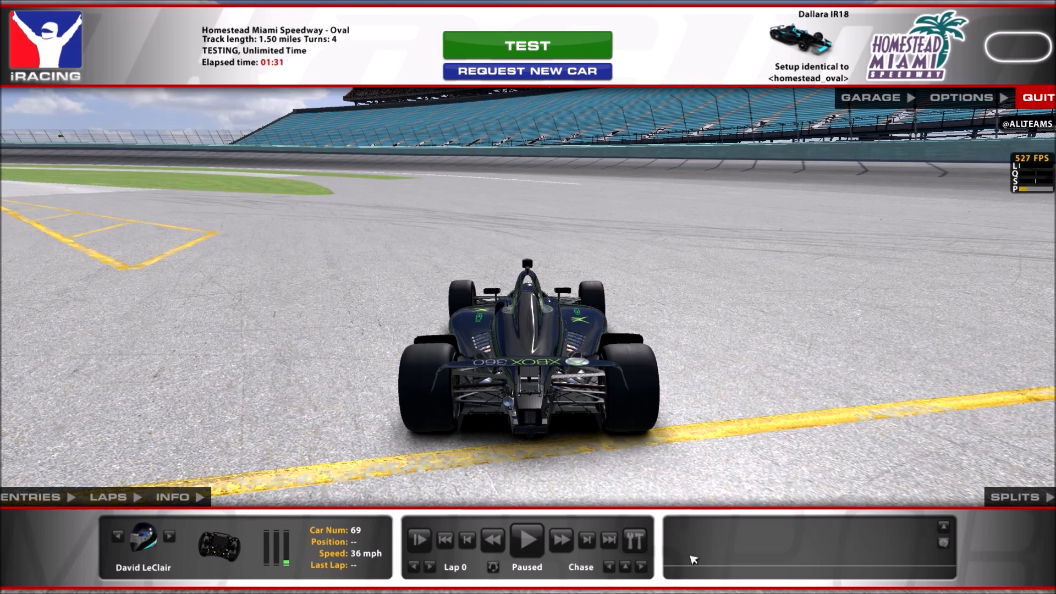
Step: Open the camera editor and swing the Chase camera around to the car's left front, at offset X 4.564, Y 4.917
{"action": "key", "text": "ctrl+F12"}
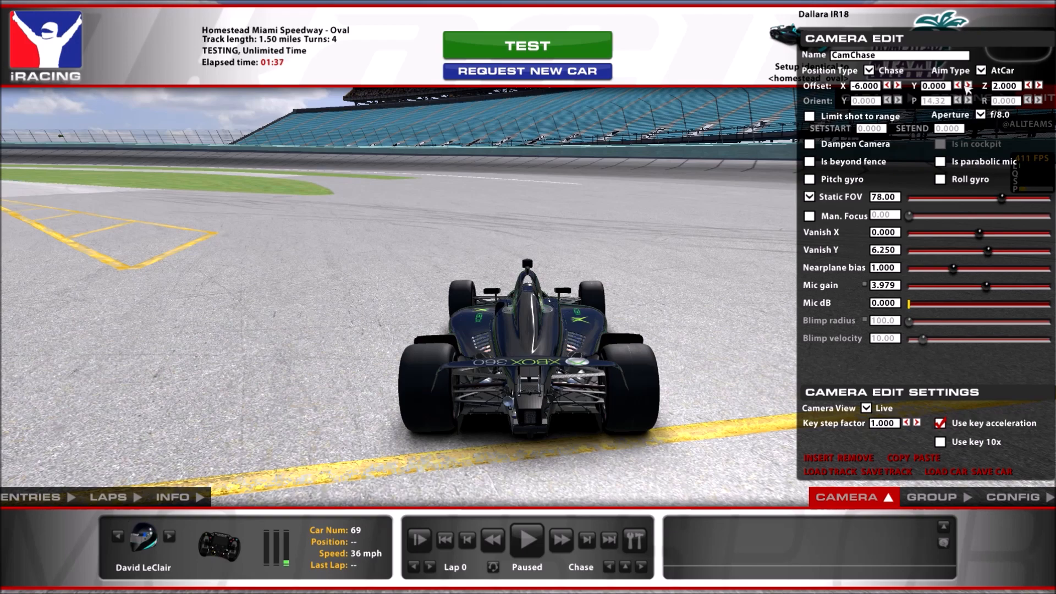
{"action": "key", "text": "d"}
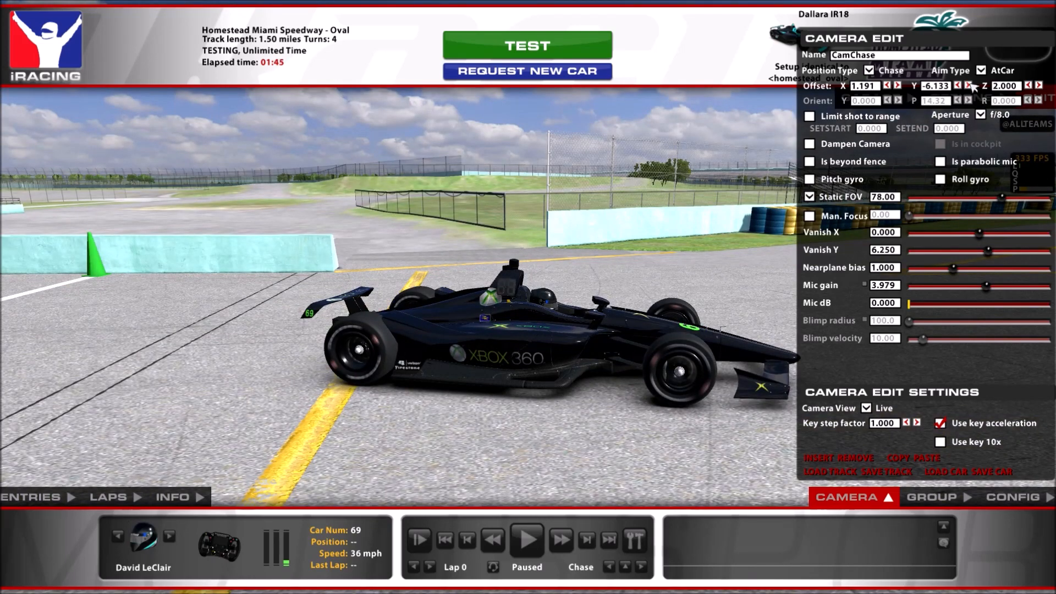
{"action": "key", "text": "d"}
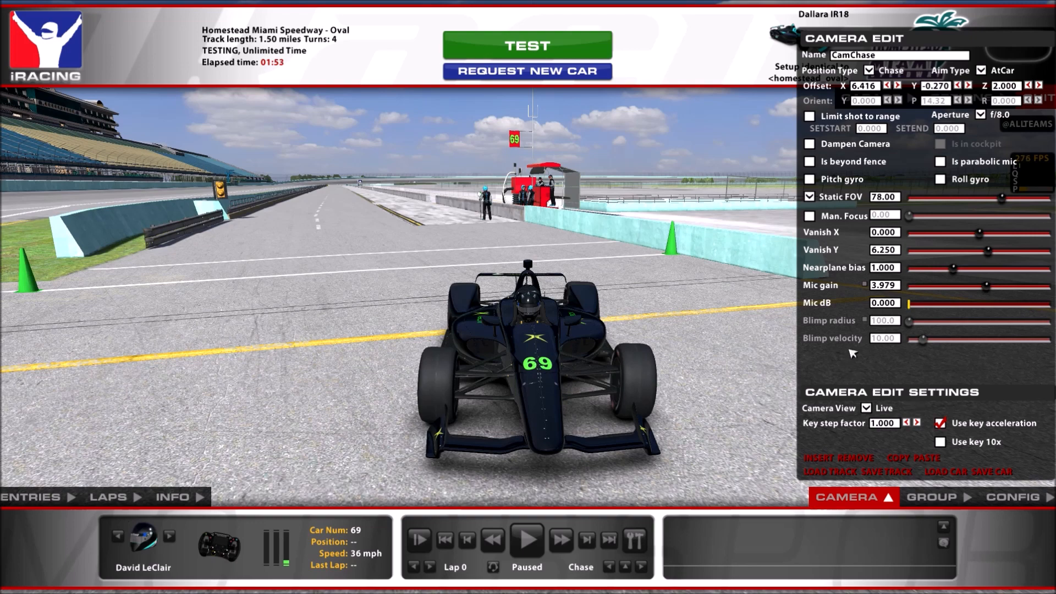
{"action": "left_click", "coordinate": [959, 85]}
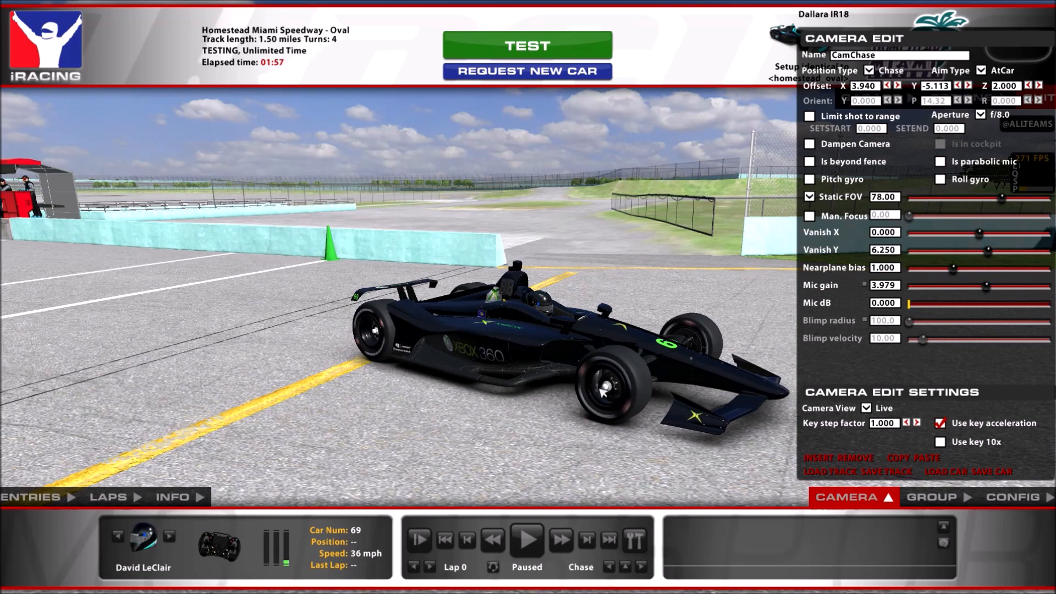
{"action": "left_click", "coordinate": [969, 86]}
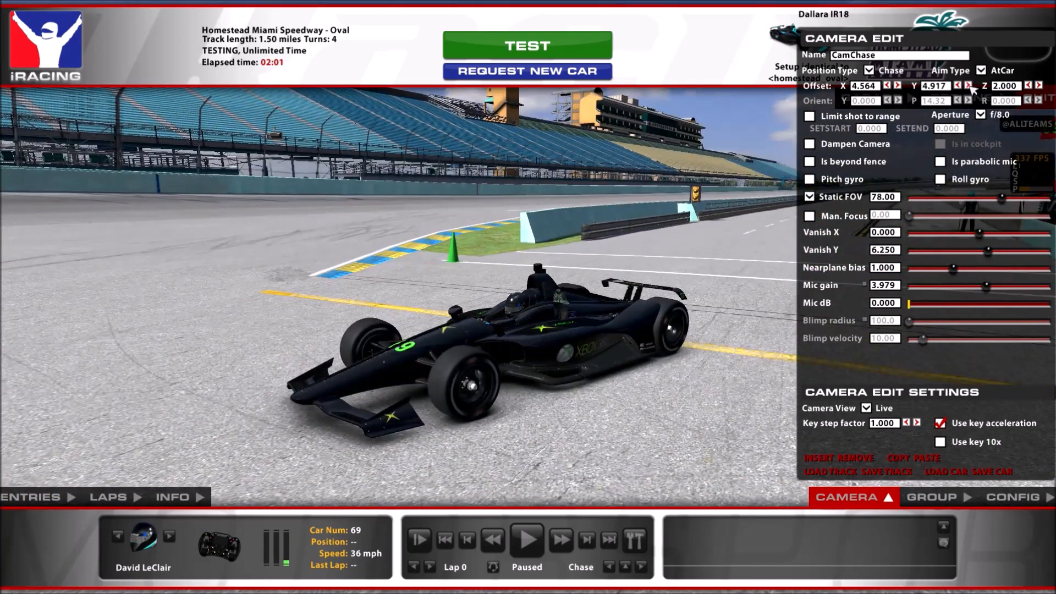
Step: Narrow the Chase camera's static FOV to 46.08 and temporarily hide the interface to inspect the paint
{"action": "left_click_drag", "start_coordinate": [1004, 203], "coordinate": [983, 203]}
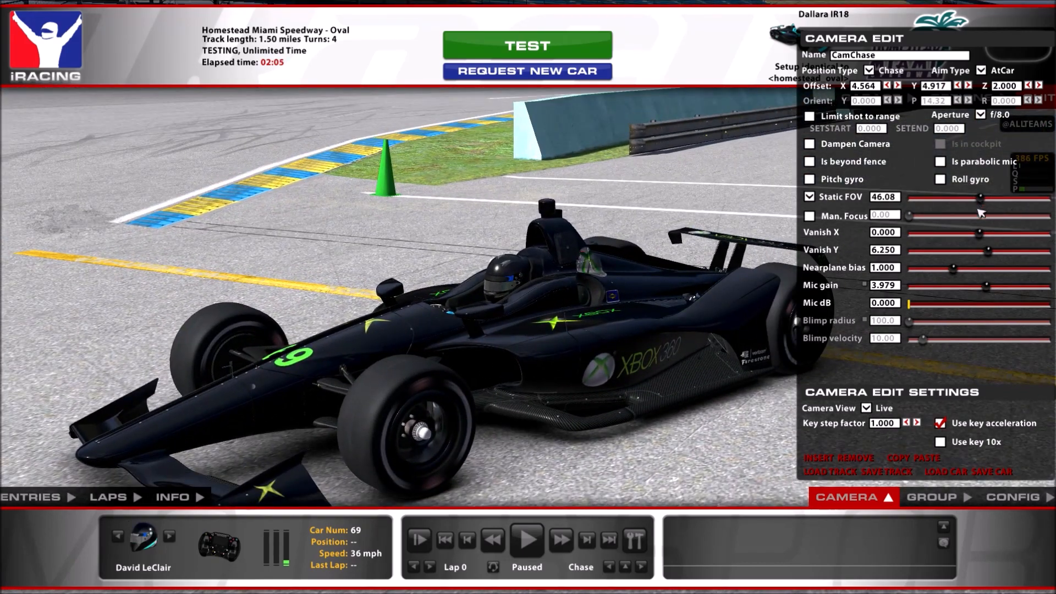
{"action": "key", "text": "space"}
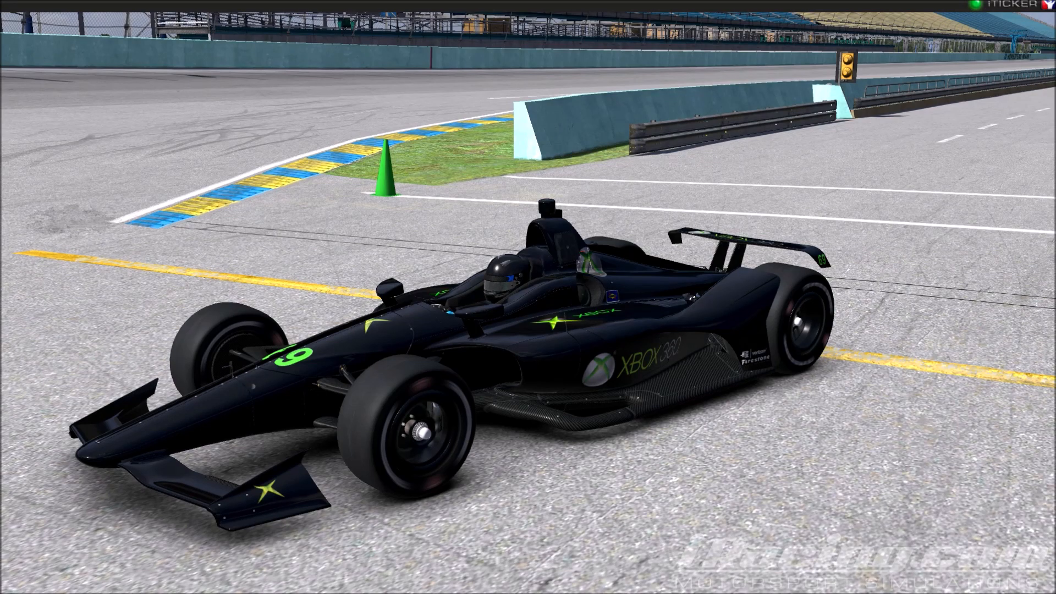
{"action": "mouse_move", "coordinate": [840, 361]}
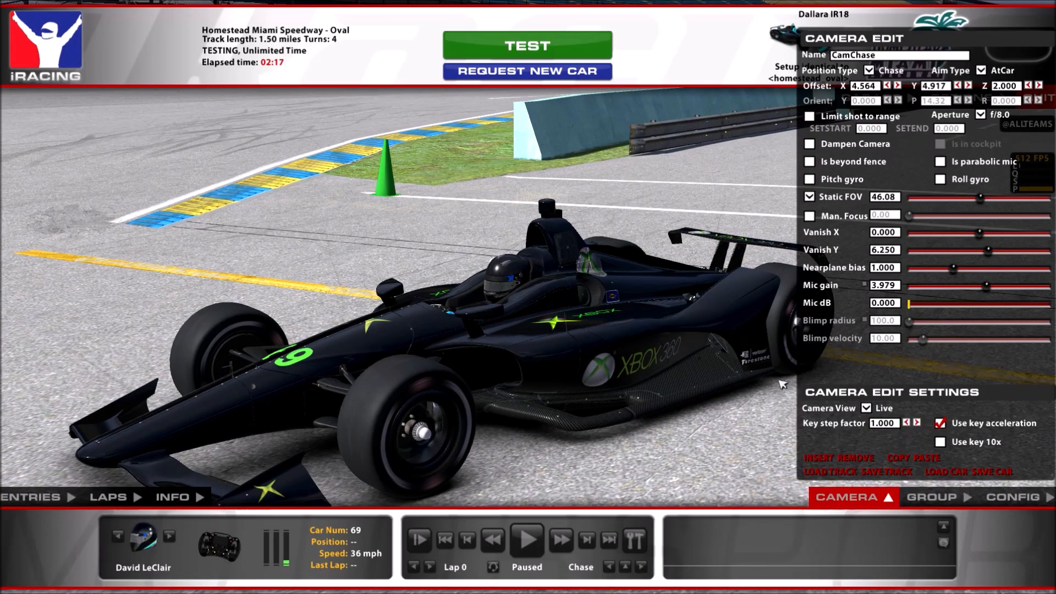
Step: Lower the Chase camera to a Z offset of 1.498 for a flatter side view of the car
{"action": "left_click", "coordinate": [1028, 86]}
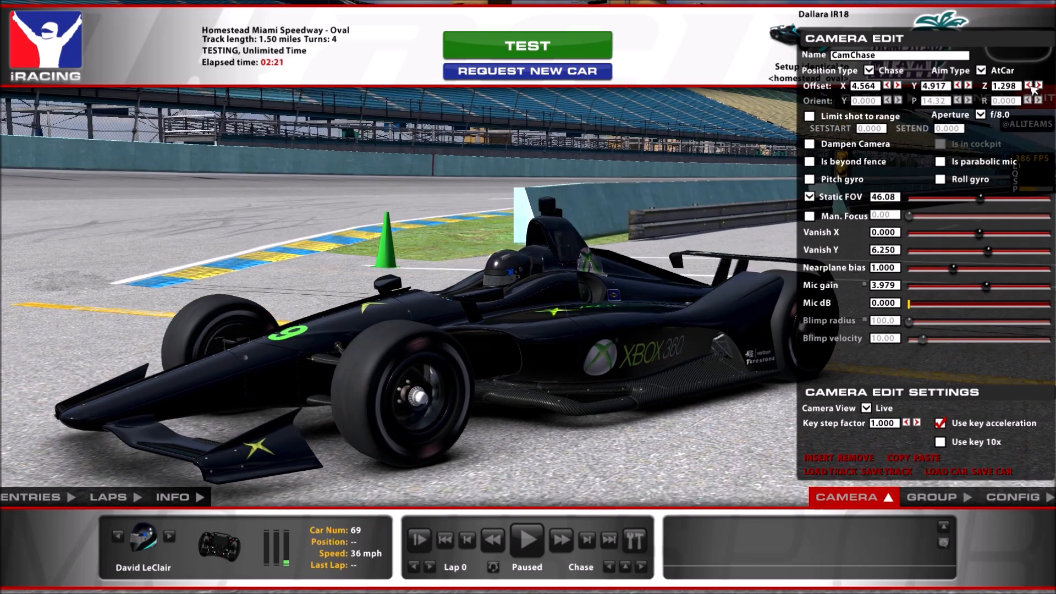
{"action": "left_click", "coordinate": [1036, 87]}
{"action": "left_click", "coordinate": [1036, 86]}
{"action": "left_click", "coordinate": [1036, 86]}
{"action": "left_click", "coordinate": [1036, 86]}
{"action": "left_click", "coordinate": [1028, 85]}
{"action": "left_click", "coordinate": [1028, 86]}
{"action": "left_click", "coordinate": [1028, 86]}
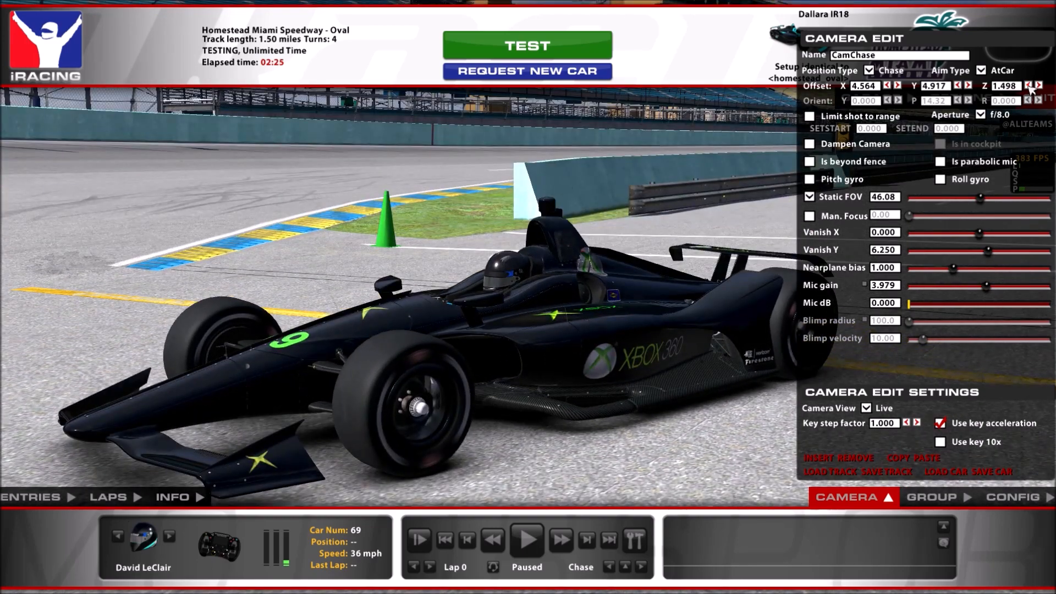
Step: Place the Chase camera high behind the car at offset X -7.095, Y -0.698, Z 7.347, with Vanish Y at -3.950
{"action": "key", "text": "d"}
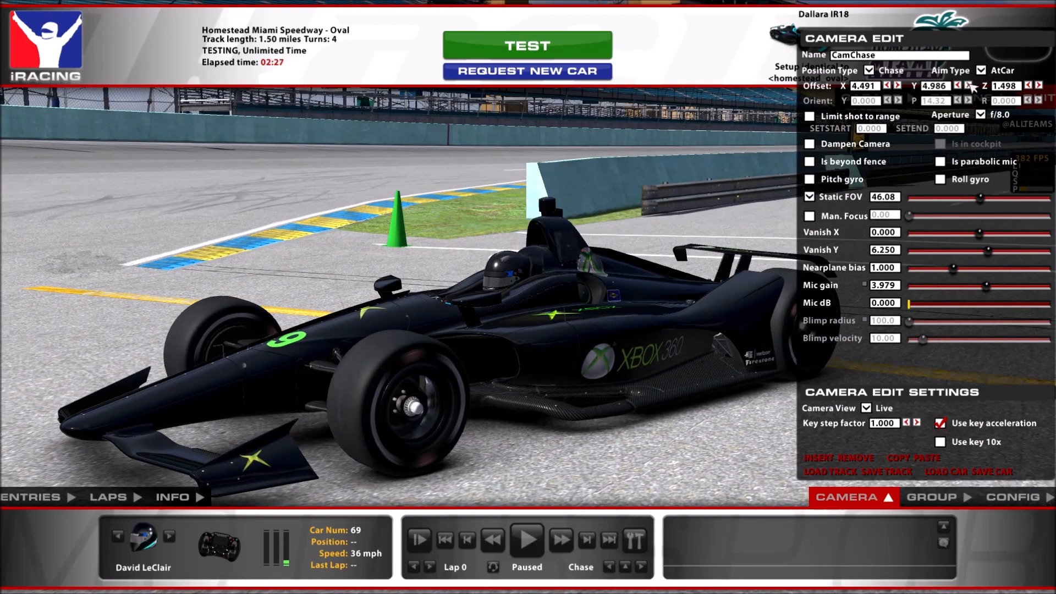
{"action": "key", "text": "d"}
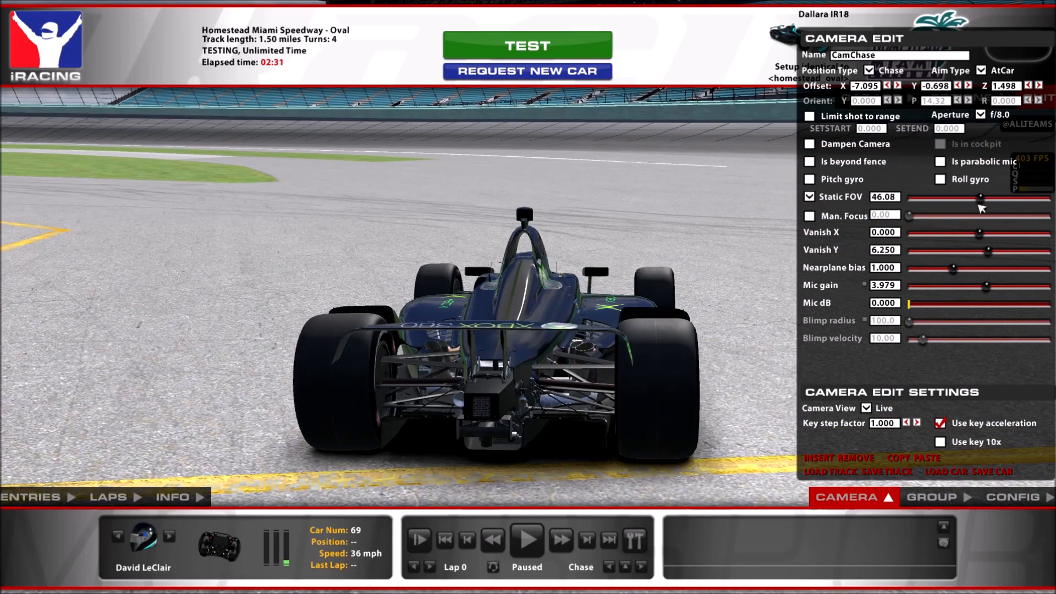
{"action": "left_click", "coordinate": [1028, 86]}
{"action": "left_click", "coordinate": [1028, 86]}
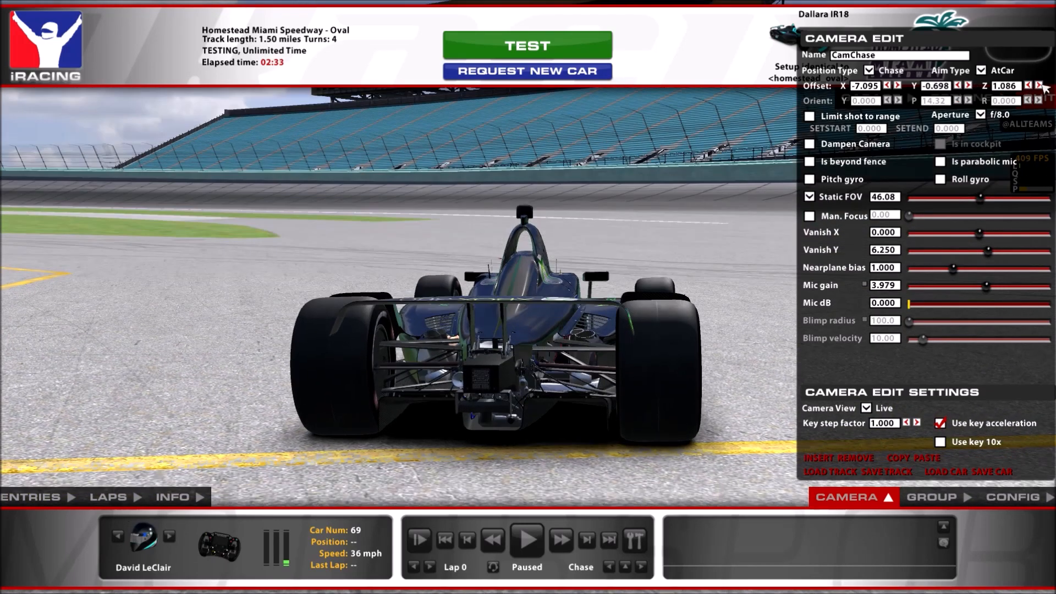
{"action": "left_click", "coordinate": [1040, 86]}
{"action": "left_click", "coordinate": [1040, 86]}
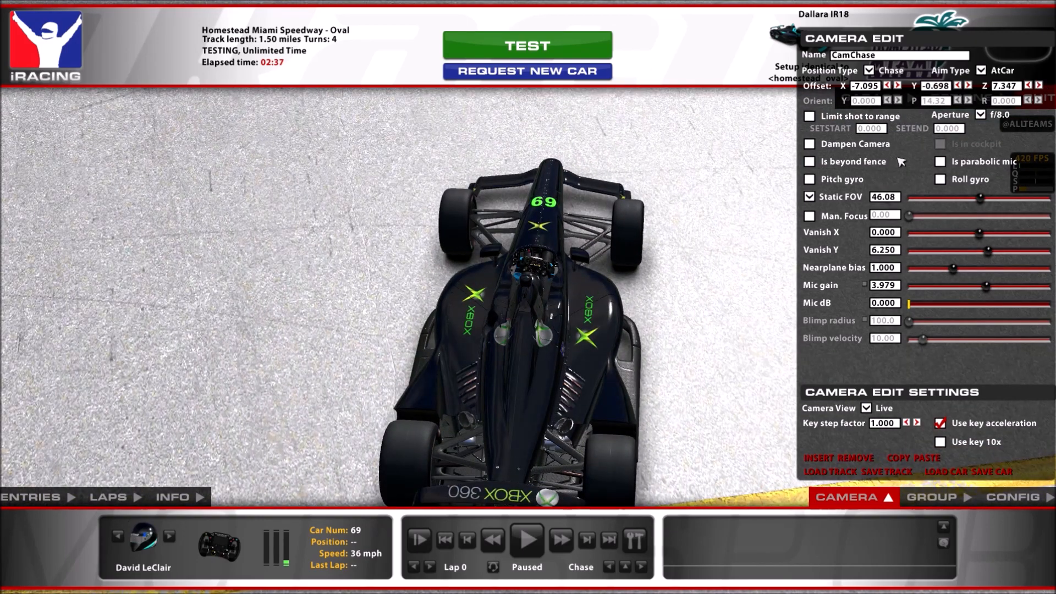
{"action": "left_click_drag", "start_coordinate": [989, 252], "coordinate": [979, 254]}
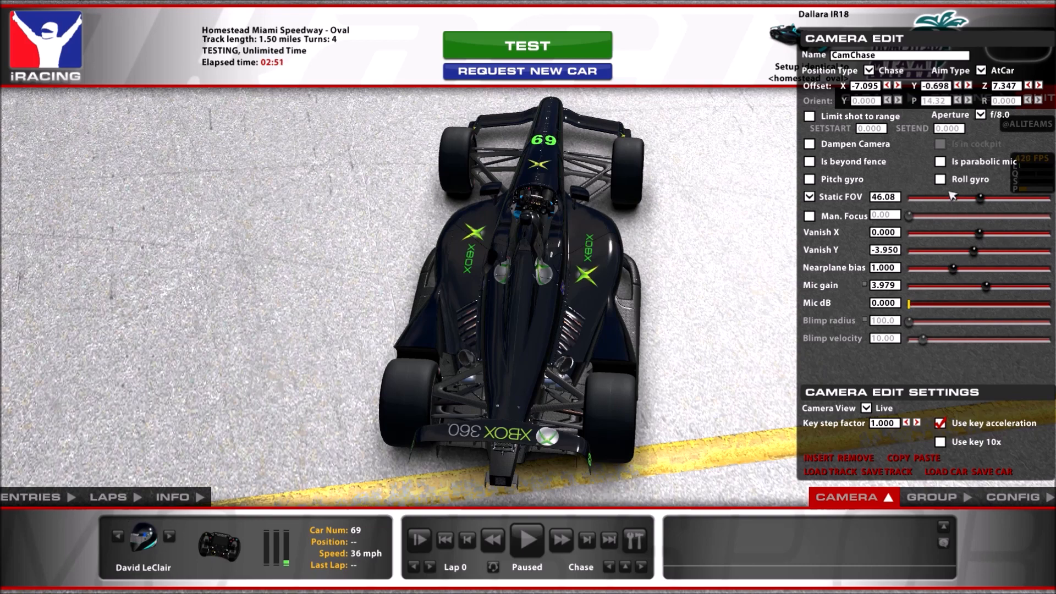
Step: Move the Chase camera beside the car at offset X -0.183, Y -7.338, Z 2.444 and close the camera editor
{"action": "left_click_drag", "start_coordinate": [1031, 86], "coordinate": [1030, 86]}
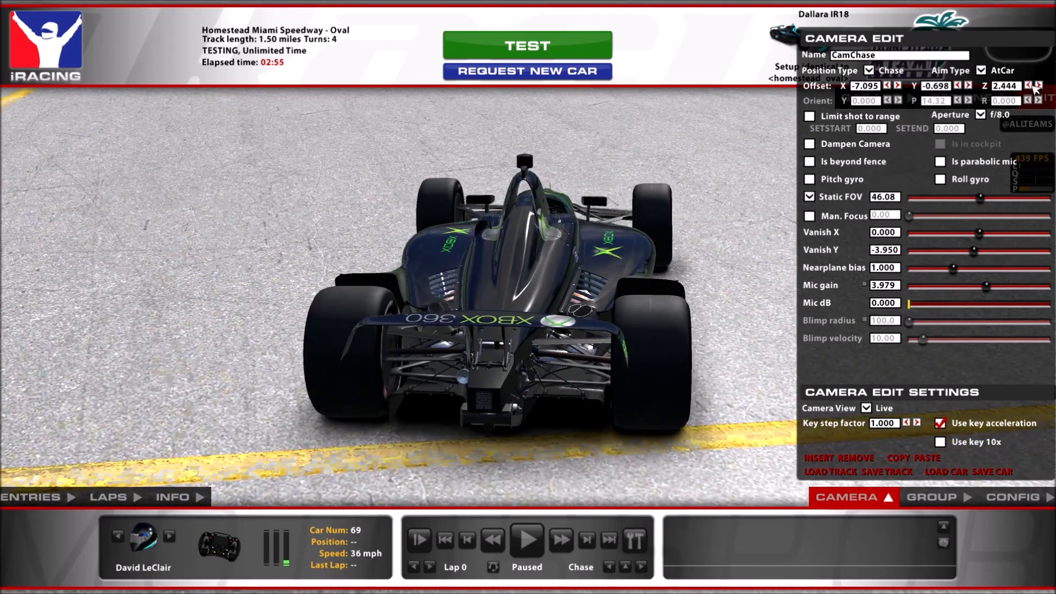
{"action": "key", "text": "d"}
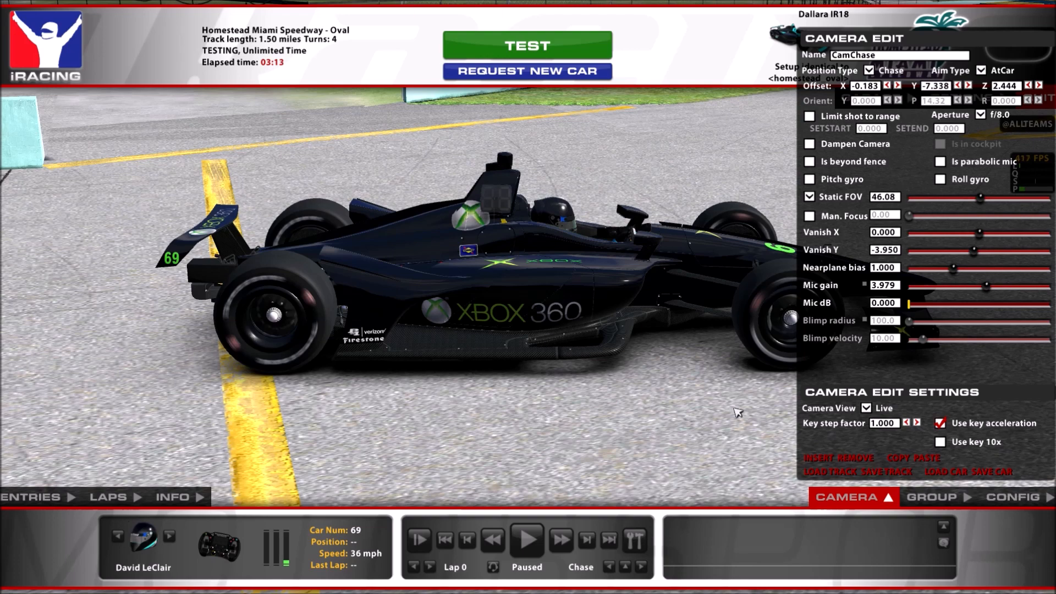
{"action": "key", "text": "space"}
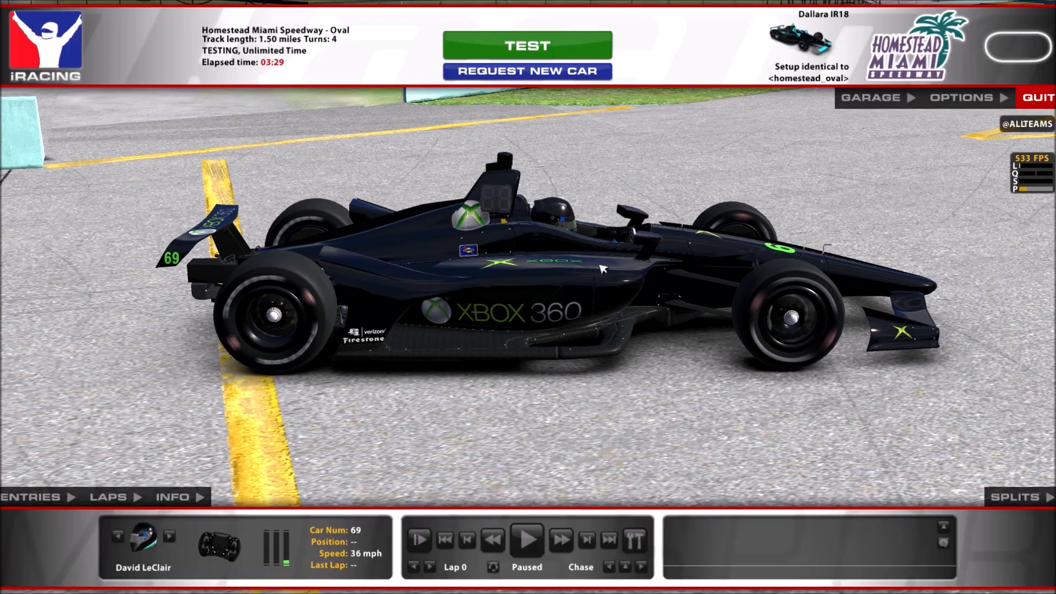
Step: Quit the iRacing test session, confirming the exit, and close the iRacing member site page in the browser
{"action": "left_click", "coordinate": [1032, 101]}
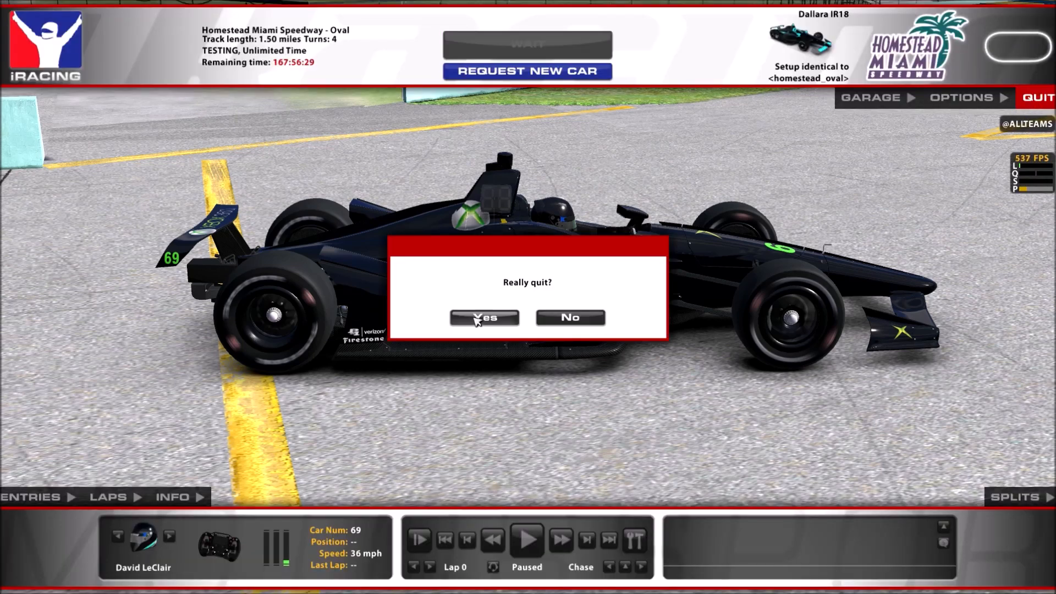
{"action": "left_click", "coordinate": [490, 320]}
{"action": "left_click", "coordinate": [710, 152]}
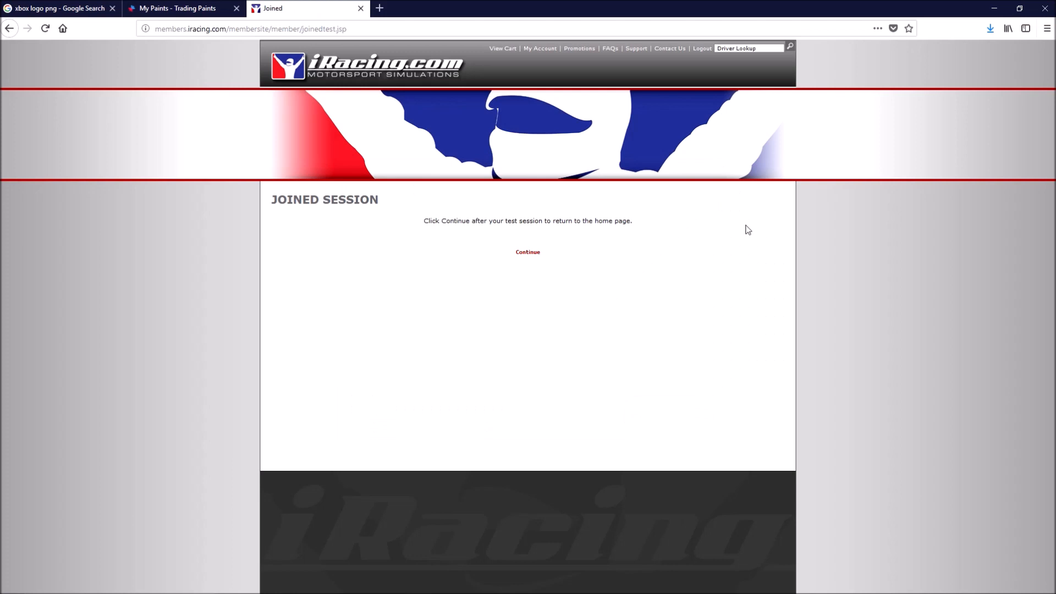
{"action": "left_click", "coordinate": [529, 256]}
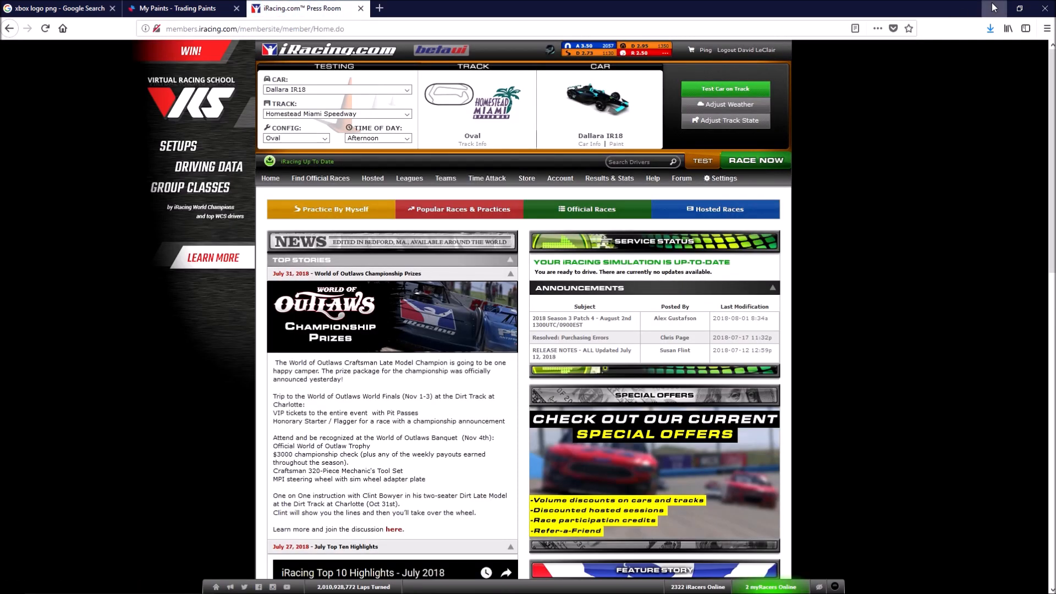
{"action": "left_click", "coordinate": [361, 8]}
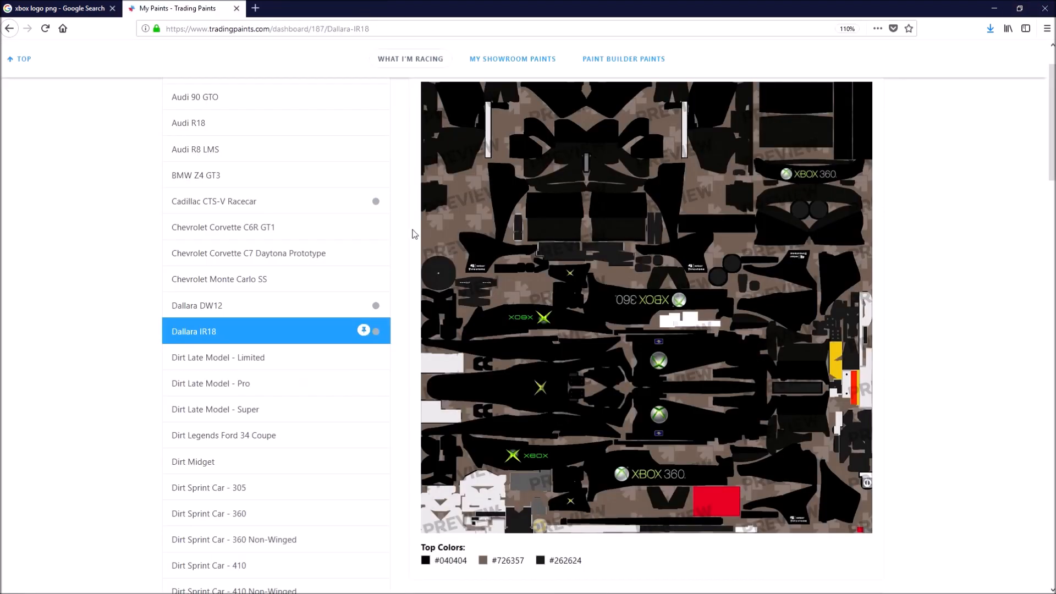
{"action": "scroll", "coordinate": [913, 251], "scroll_direction": "up", "scroll_amount": 2}
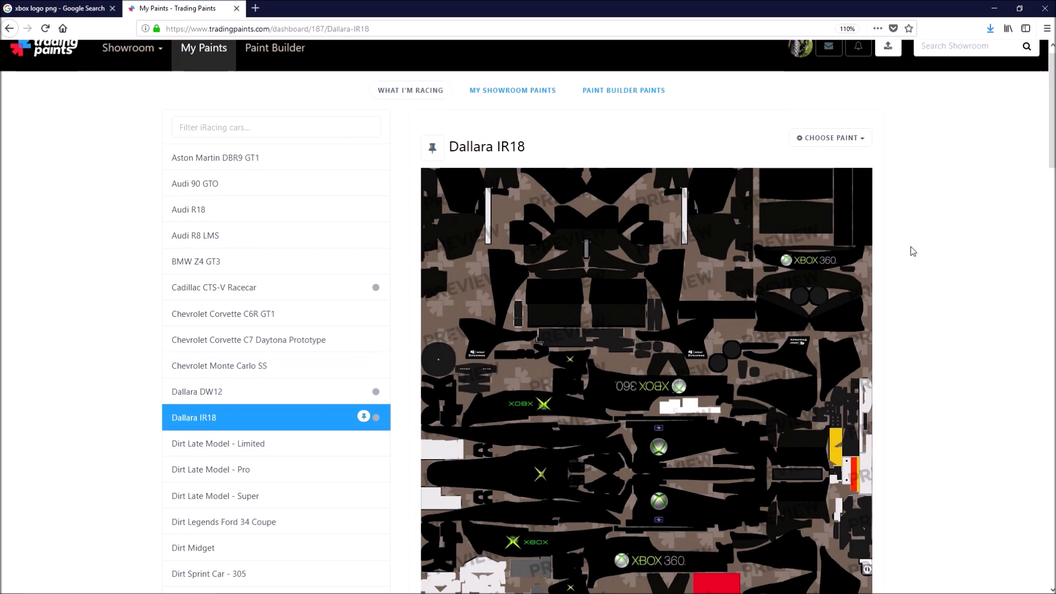
{"action": "scroll", "coordinate": [913, 251], "scroll_direction": "down", "scroll_amount": 2}
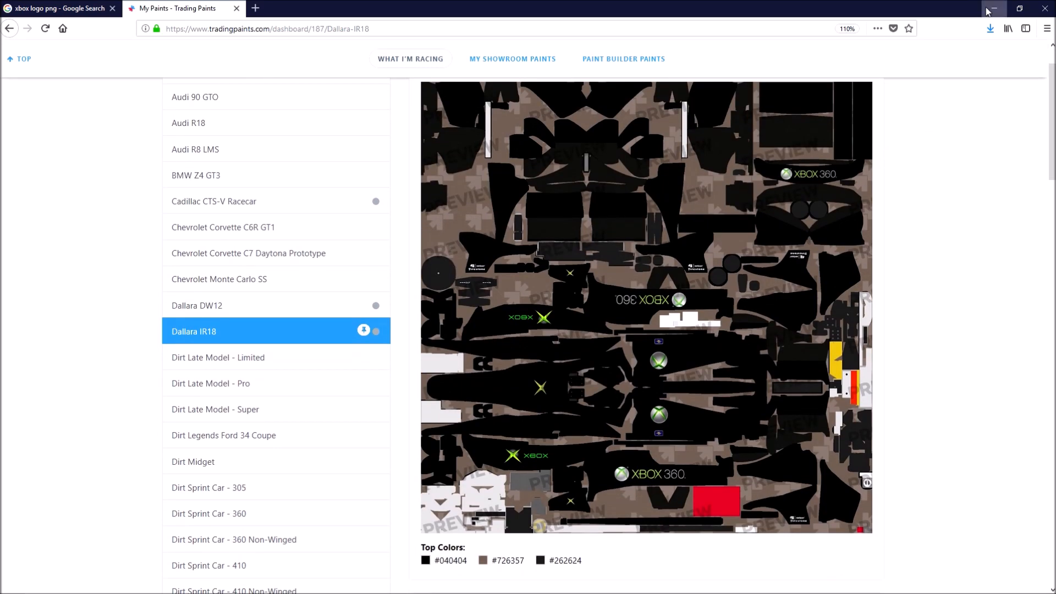
{"action": "scroll", "coordinate": [1051, 124], "scroll_direction": "up", "scroll_amount": 2}
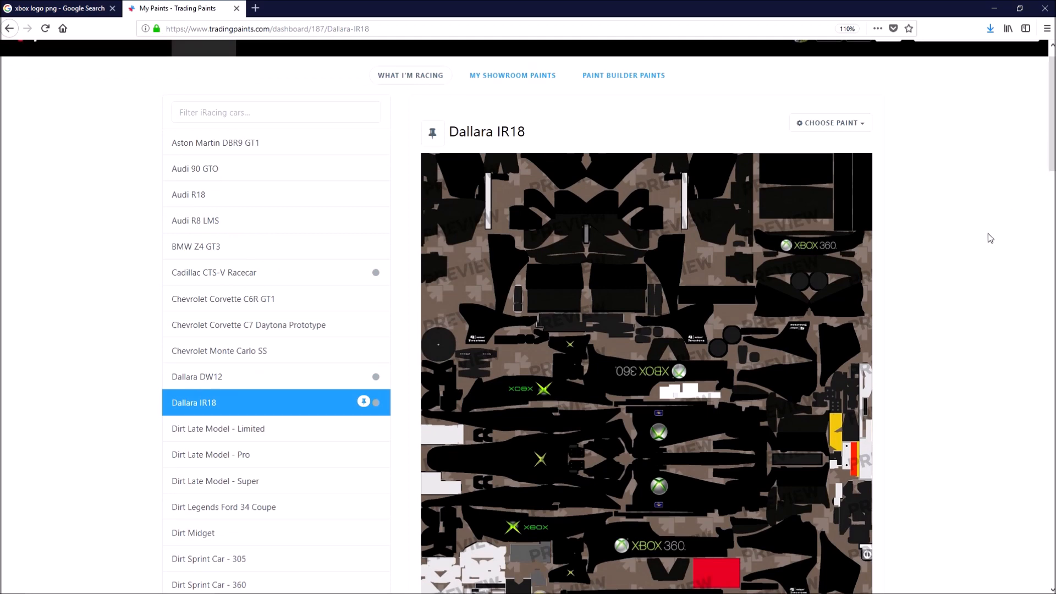
{"action": "scroll", "coordinate": [1040, 206], "scroll_direction": "down", "scroll_amount": 2}
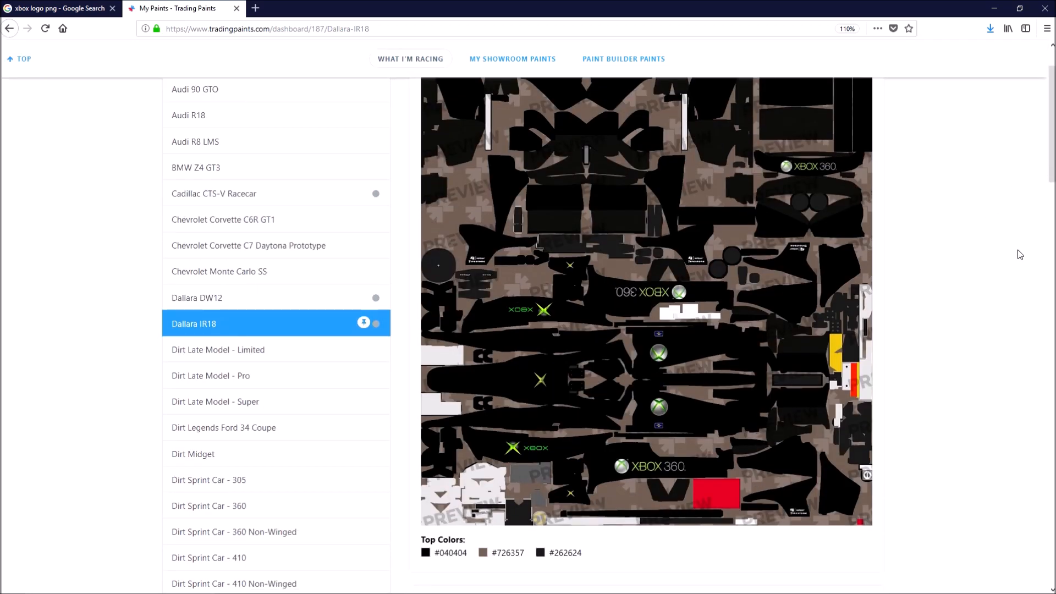
Step: Switch to GIMP and save the paint project as gimptut.xcf in the gimptut folder, replacing the existing file
{"action": "mouse_move", "coordinate": [698, 589]}
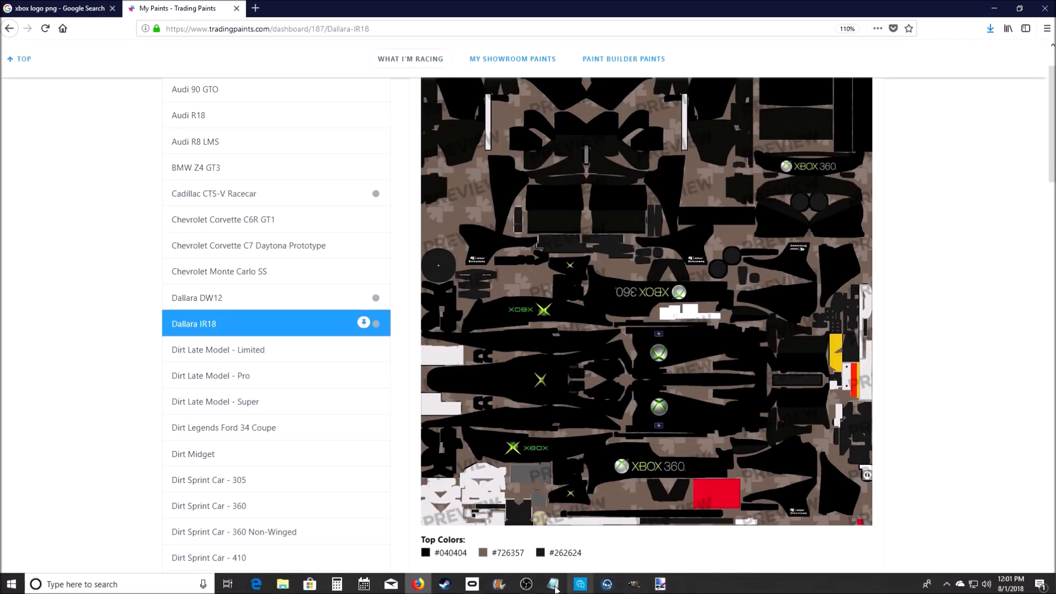
{"action": "left_click", "coordinate": [638, 591]}
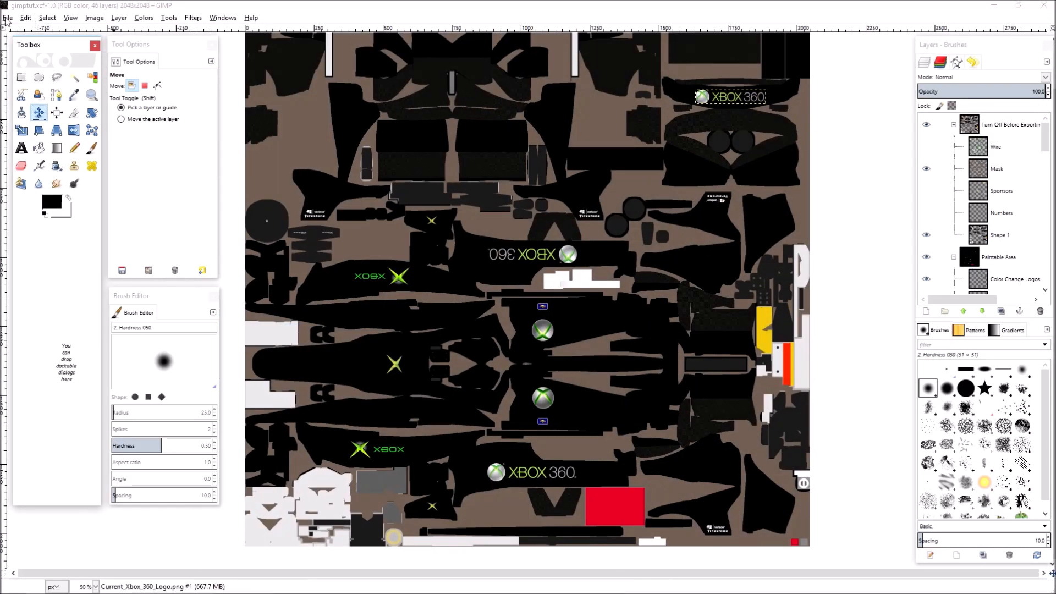
{"action": "left_click", "coordinate": [7, 18]}
{"action": "left_click", "coordinate": [33, 114]}
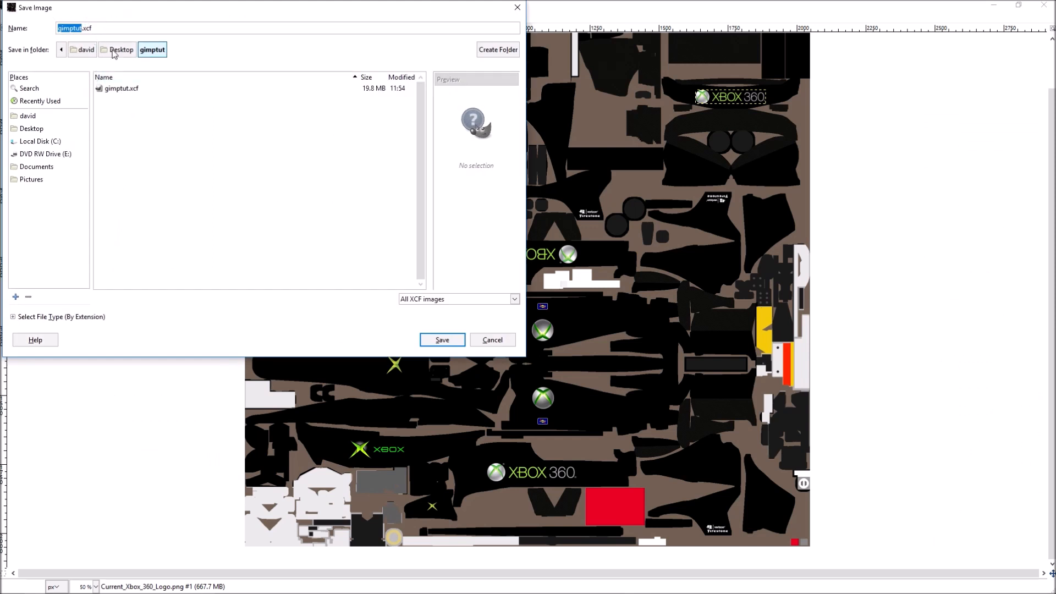
{"action": "left_click", "coordinate": [435, 339]}
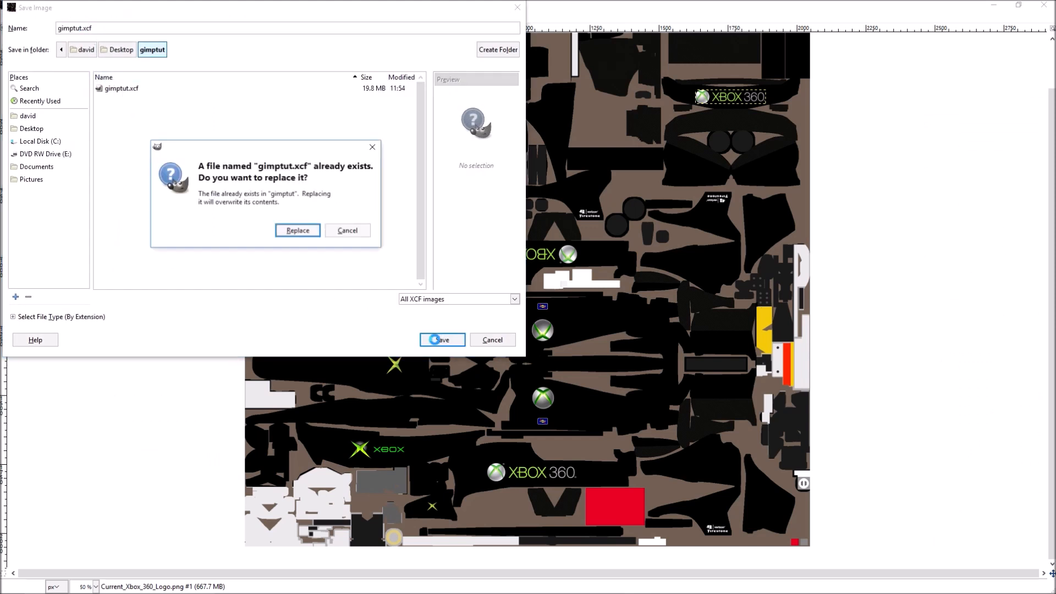
{"action": "left_click", "coordinate": [297, 231]}
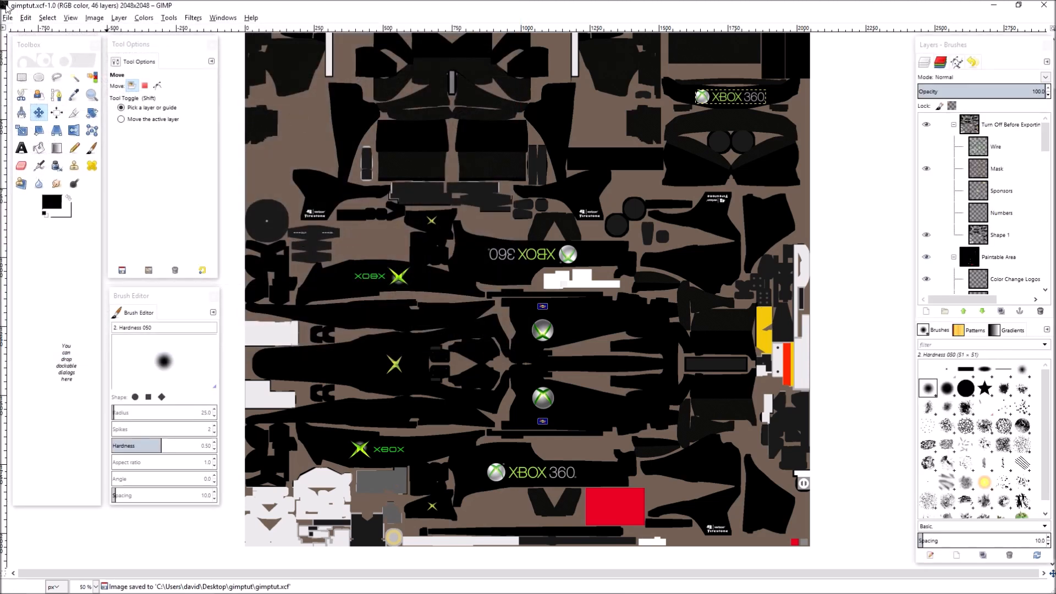
{"action": "left_click", "coordinate": [7, 18]}
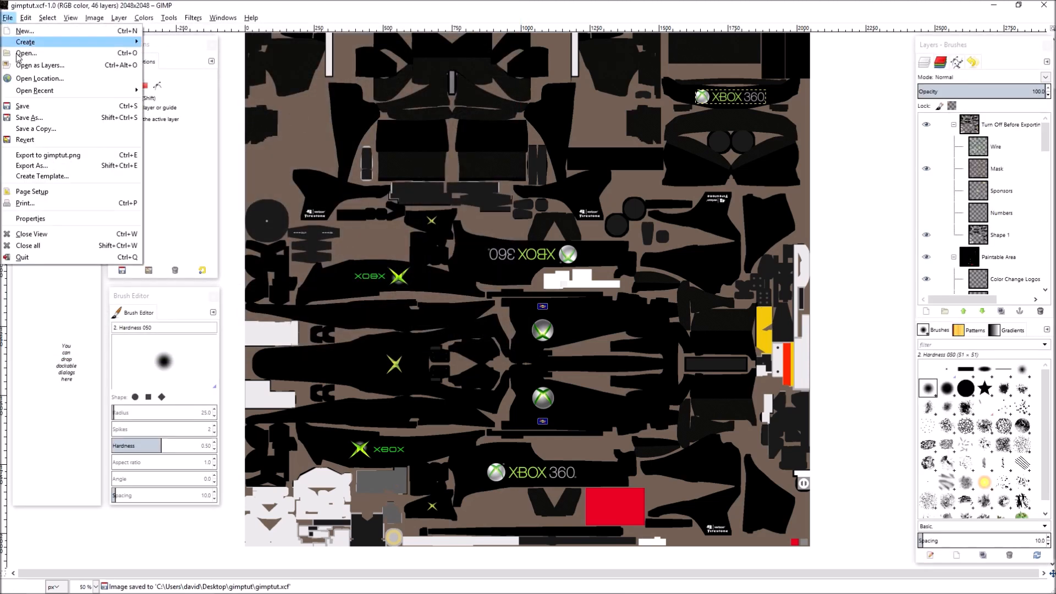
{"action": "left_click", "coordinate": [48, 170]}
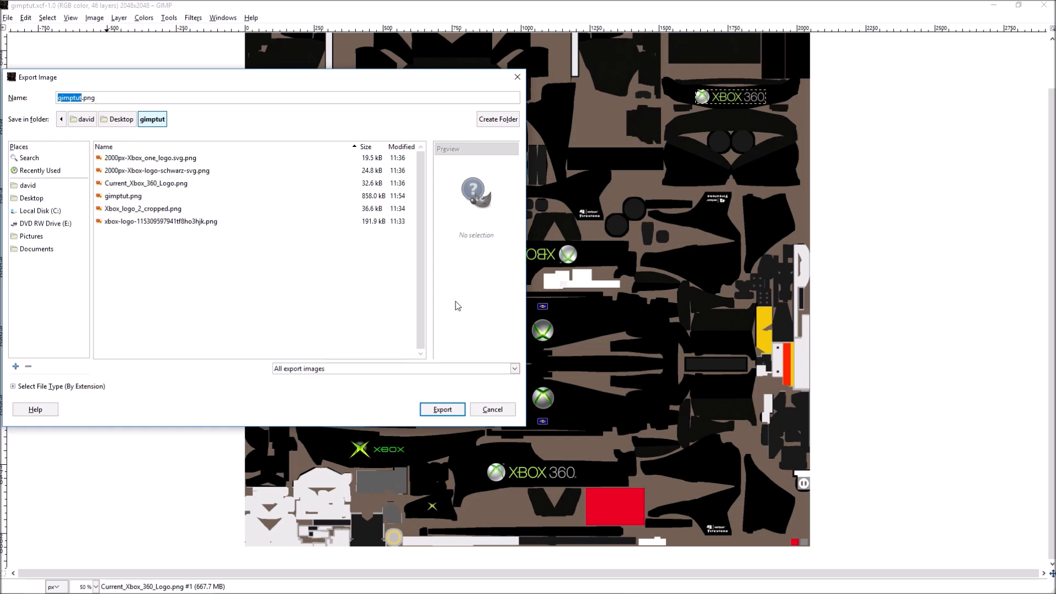
{"action": "left_click", "coordinate": [515, 369]}
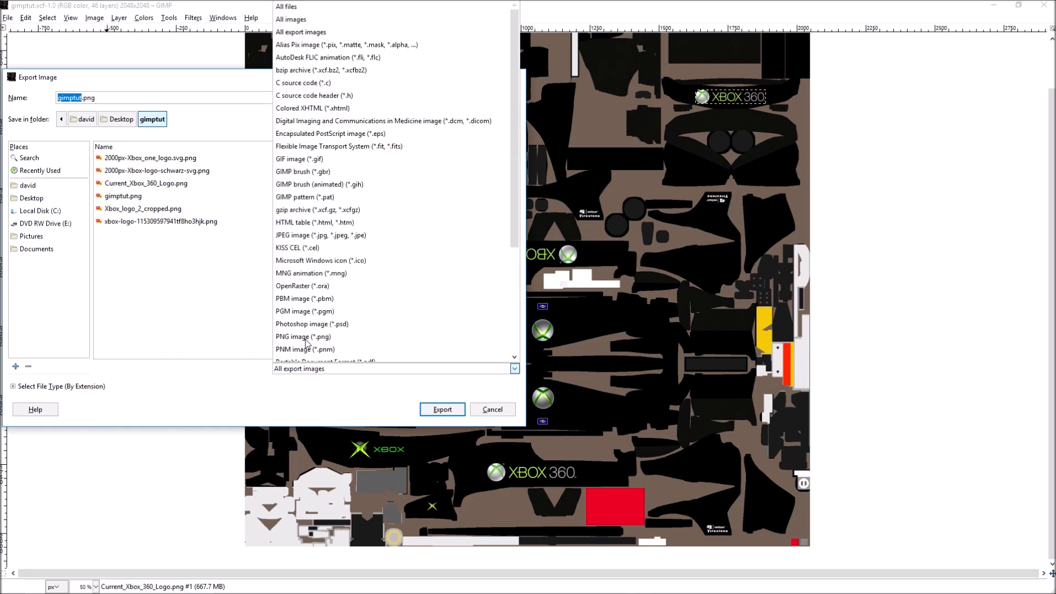
{"action": "left_click", "coordinate": [309, 384]}
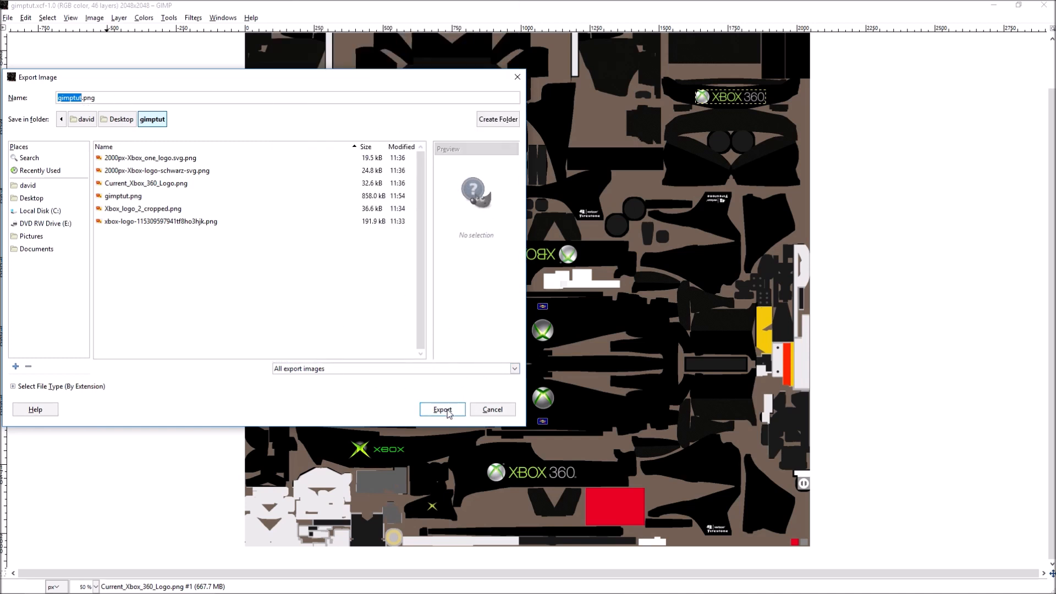
{"action": "left_click", "coordinate": [493, 410]}
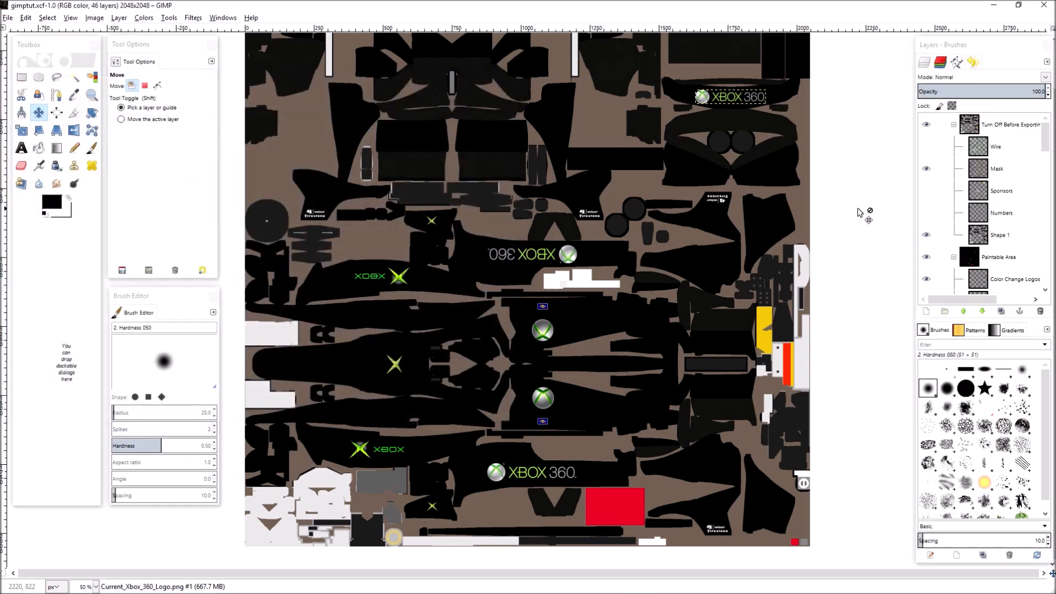
Step: Close the gimptut image in GIMP and the browser window with its two remaining tabs
{"action": "left_click", "coordinate": [1043, 7]}
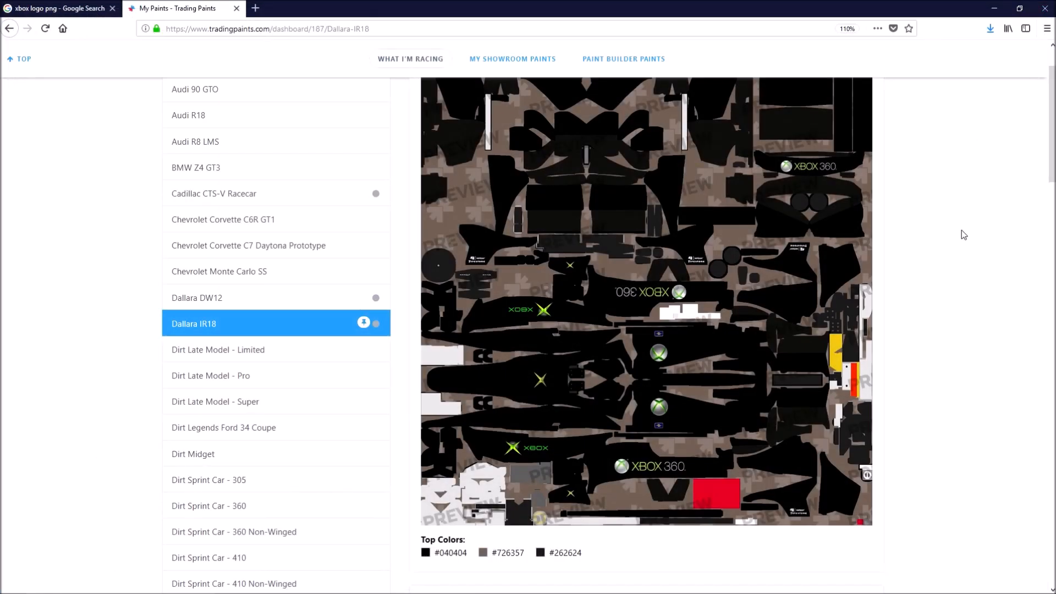
{"action": "left_click", "coordinate": [1044, 8]}
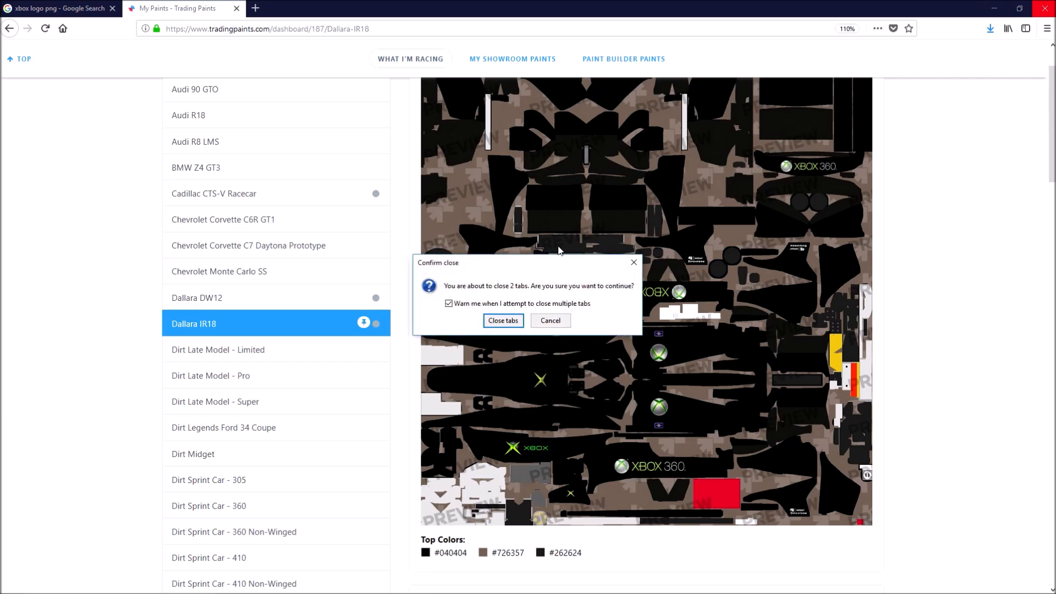
{"action": "left_click", "coordinate": [503, 321]}
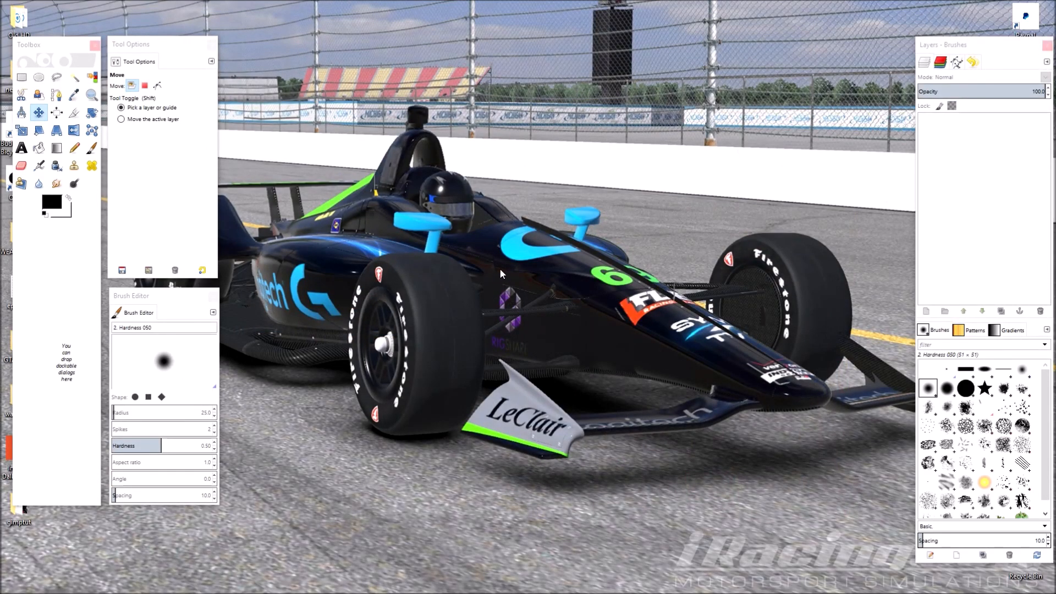